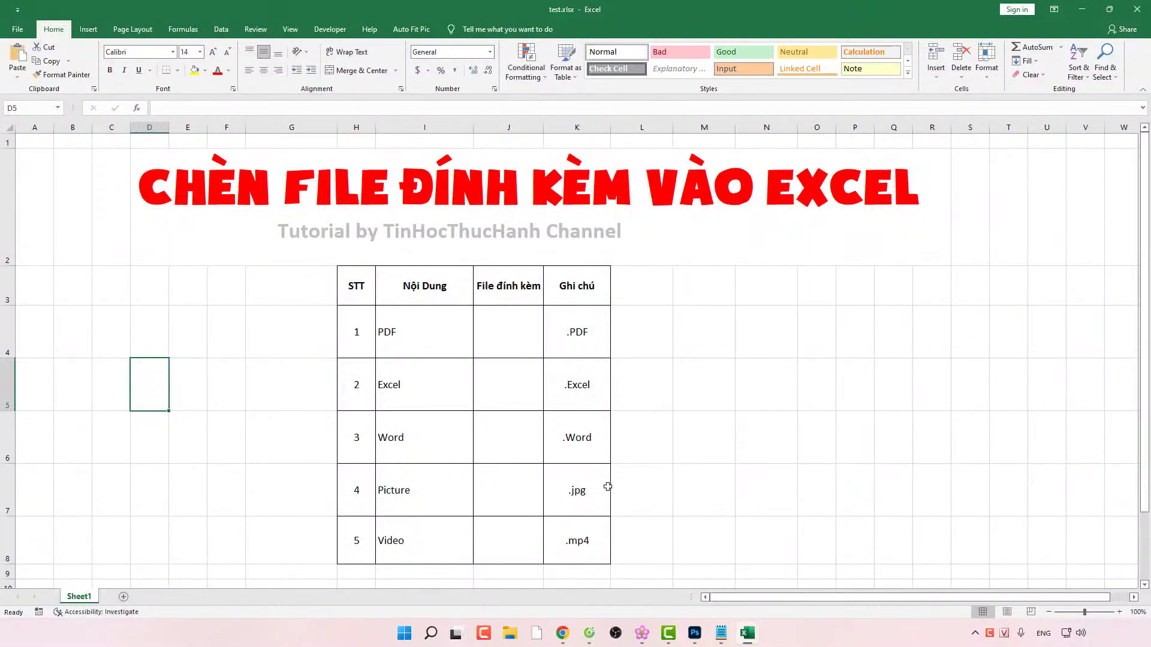
# Step: Select cell J5, the empty File đính kèm cell of the Excel row
pyautogui.click(498, 336)
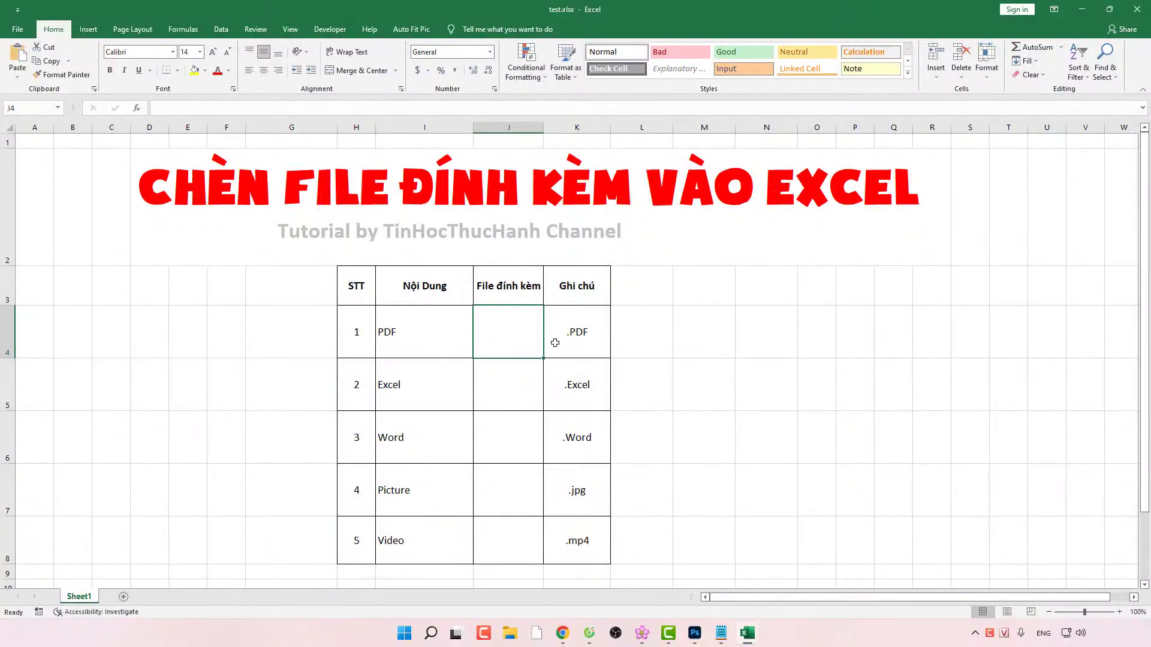
pyautogui.click(480, 388)
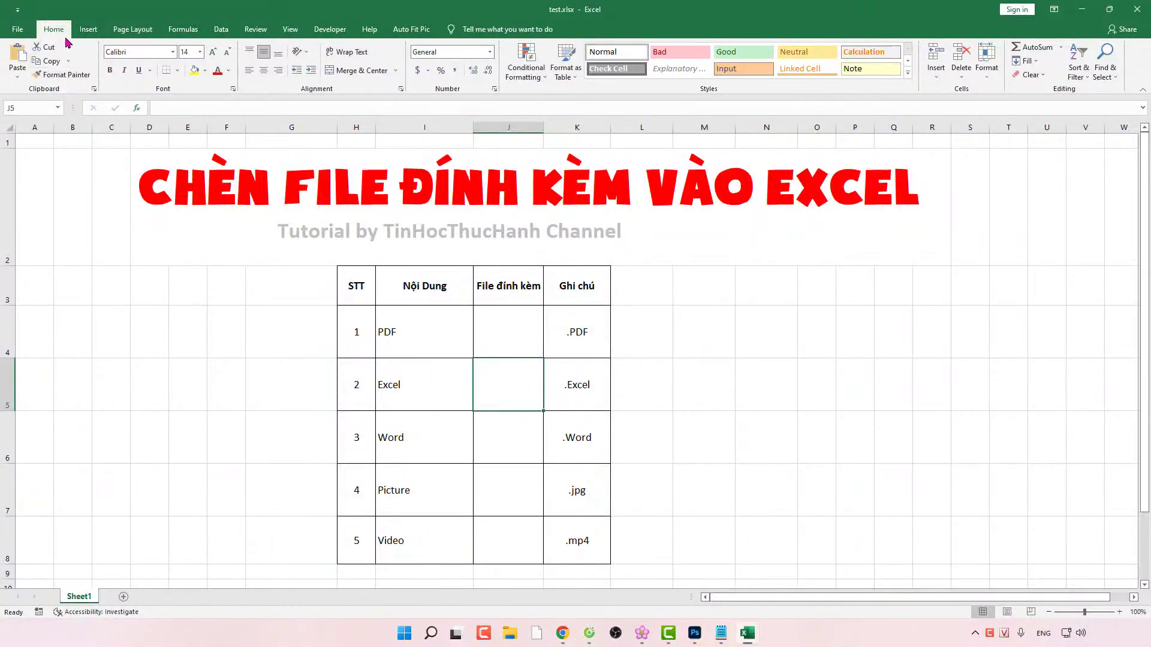
# Step: Choose D:\Insert-Images-To-Excel.xlsm as the file to embed in the Object dialog
pyautogui.click(88, 29)
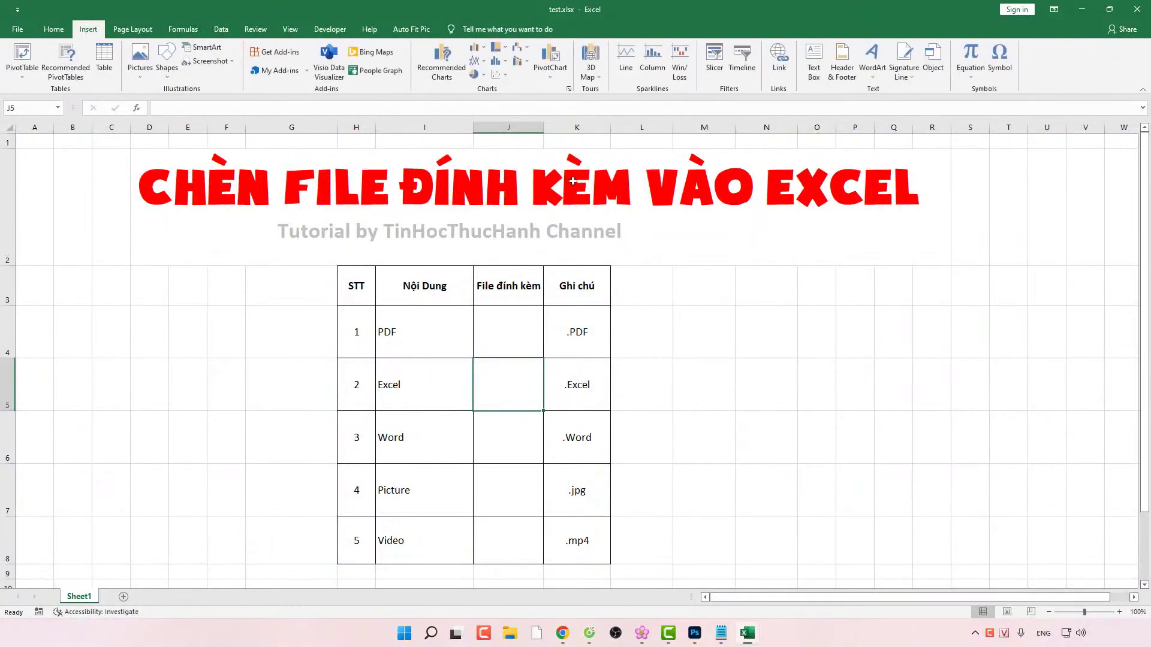
pyautogui.click(938, 80)
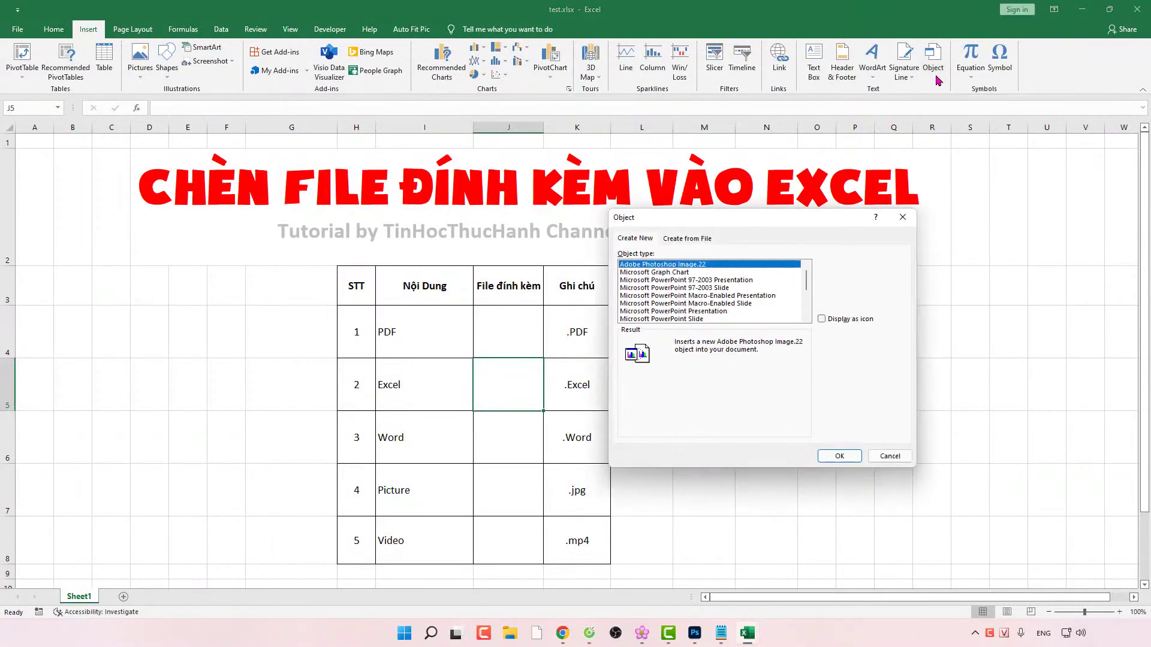
pyautogui.click(703, 245)
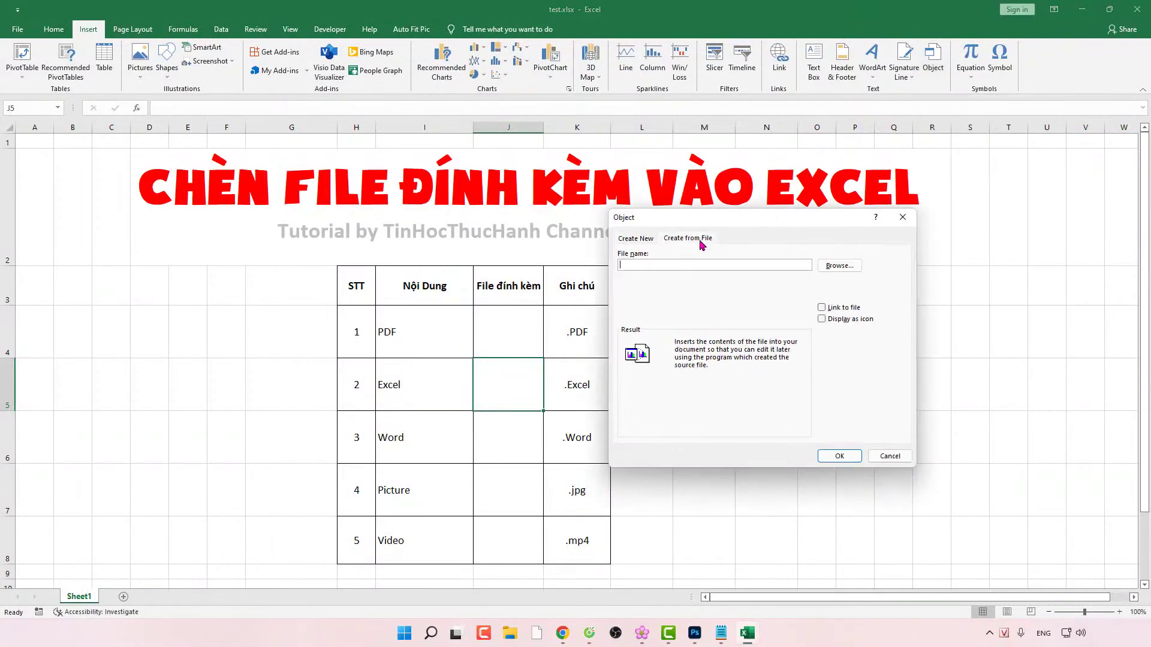
pyautogui.click(839, 269)
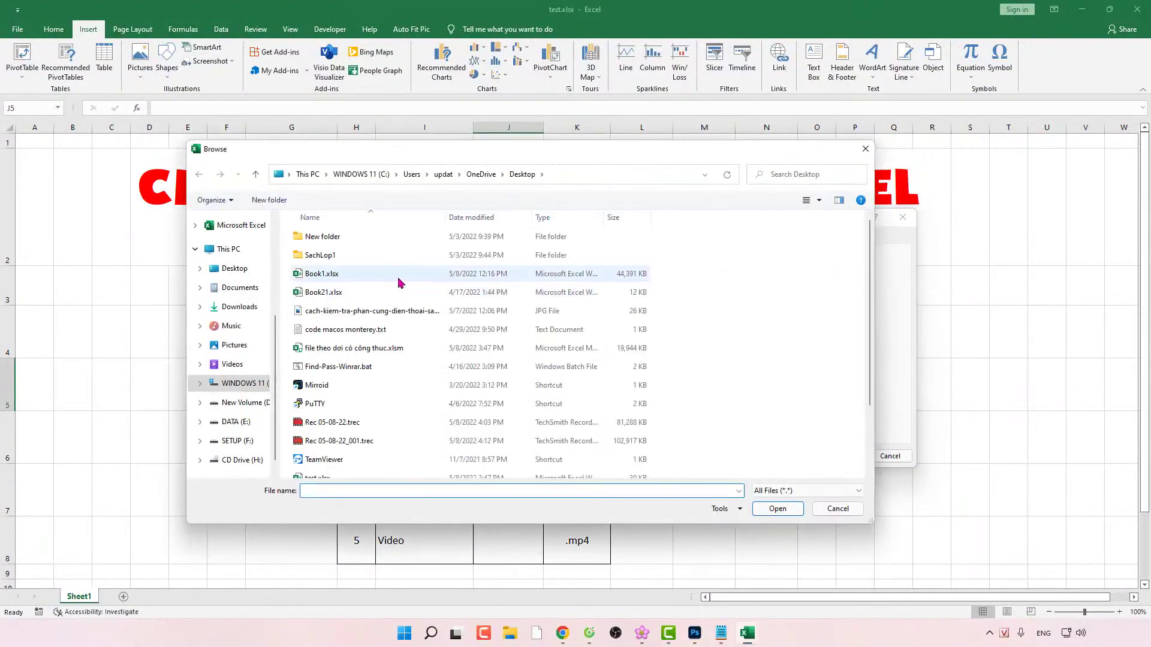
pyautogui.click(237, 402)
pyautogui.scroll(-5, 360, 324)
pyautogui.scroll(-5, 385, 384)
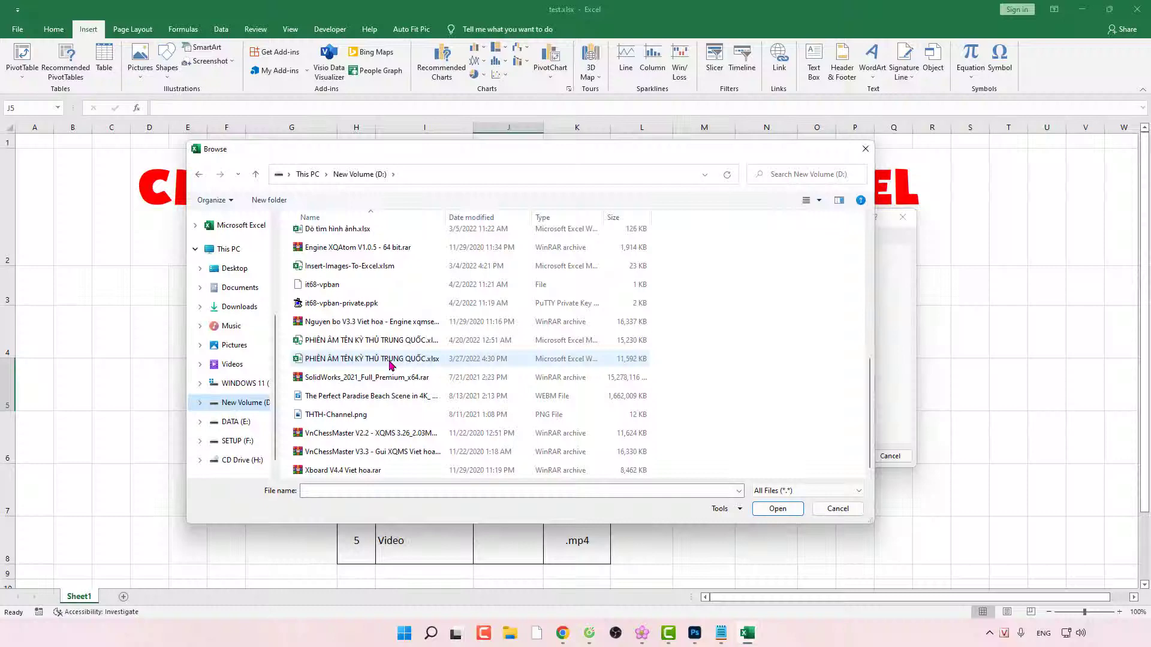
pyautogui.click(342, 267)
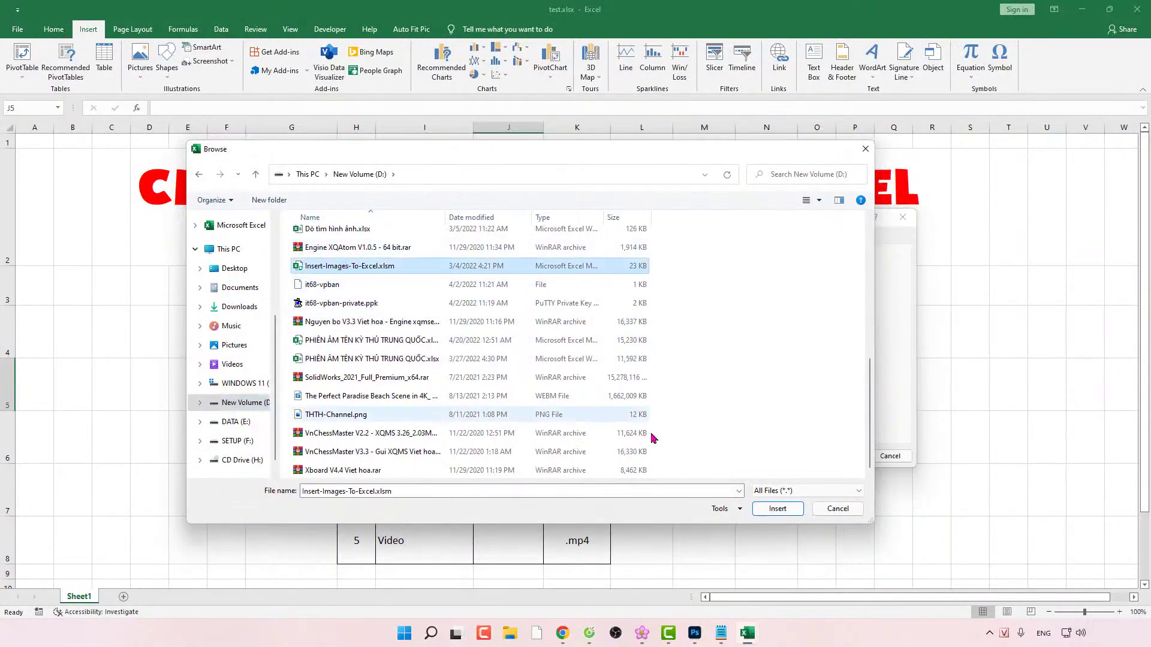
pyautogui.click(773, 508)
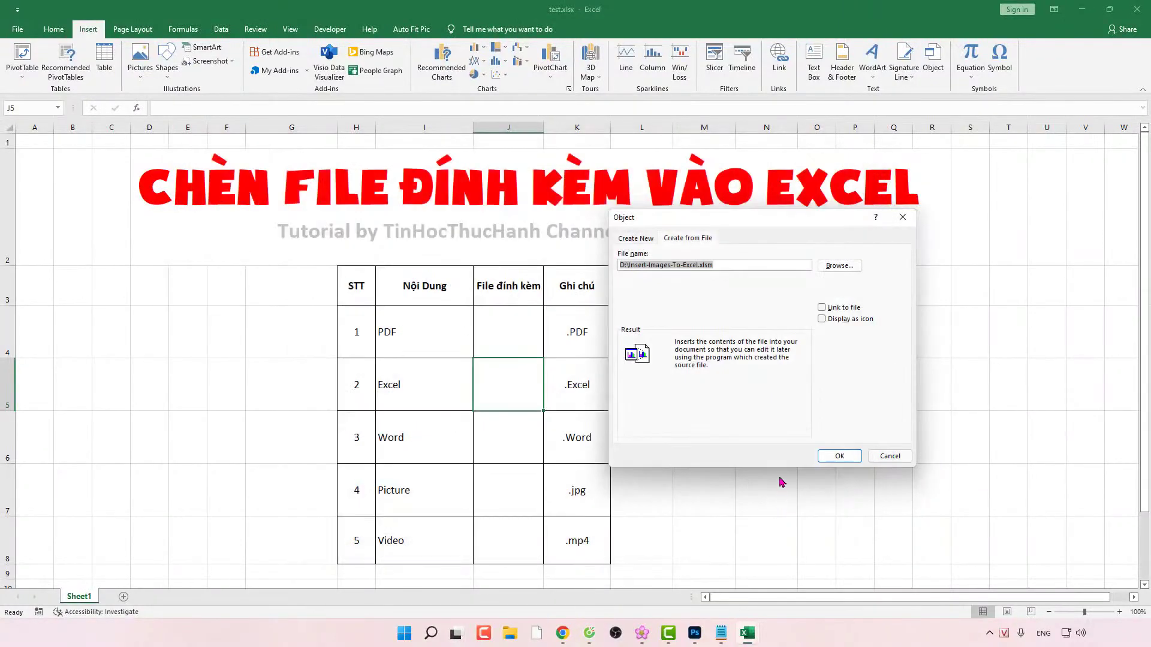
# Step: Embed the xlsm as an icon with its file-name caption and fit it inside J5
pyautogui.moveTo(653, 219); pyautogui.dragTo(682, 235)
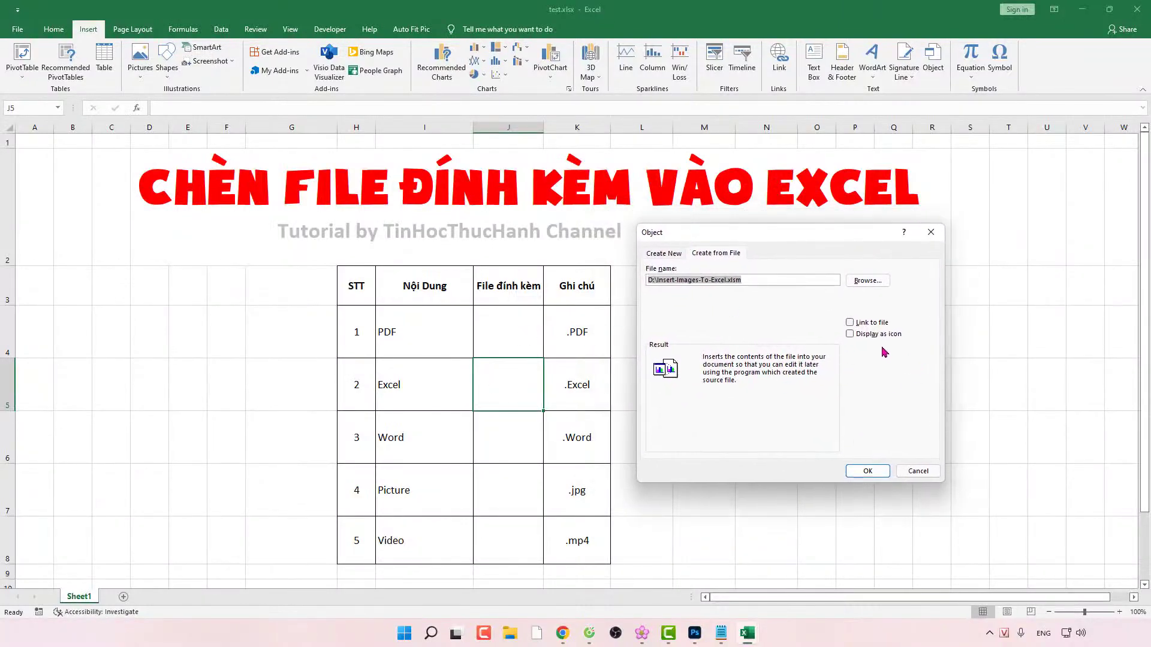
pyautogui.click(864, 335)
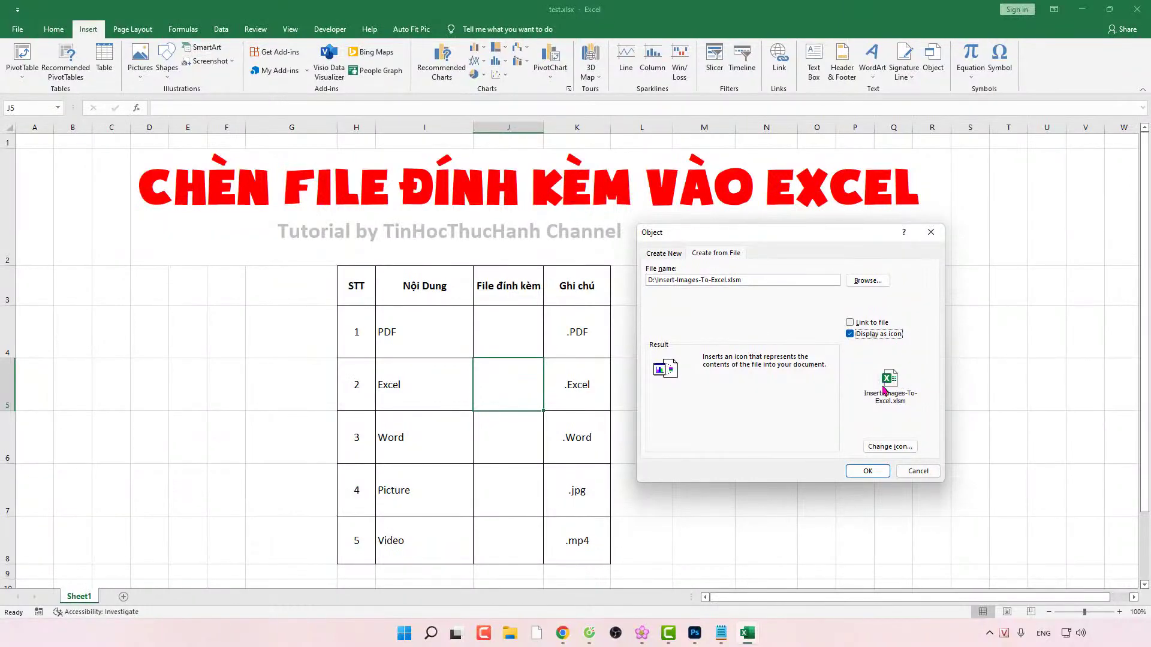
pyautogui.click(892, 445)
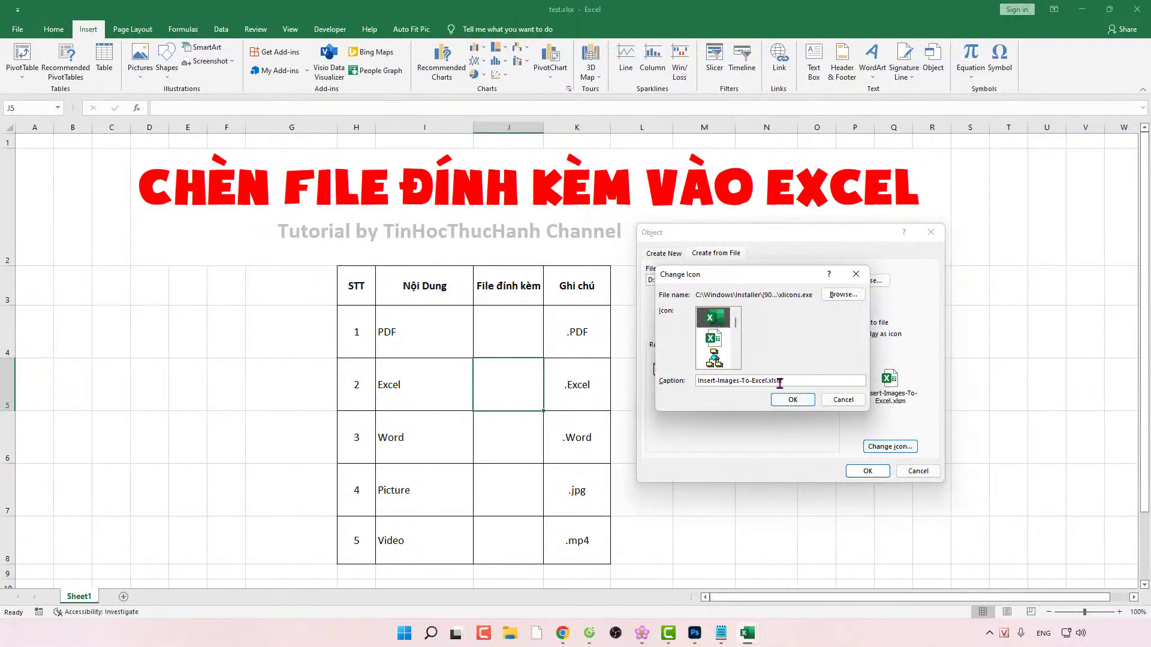
pyautogui.moveTo(787, 383); pyautogui.dragTo(680, 377)
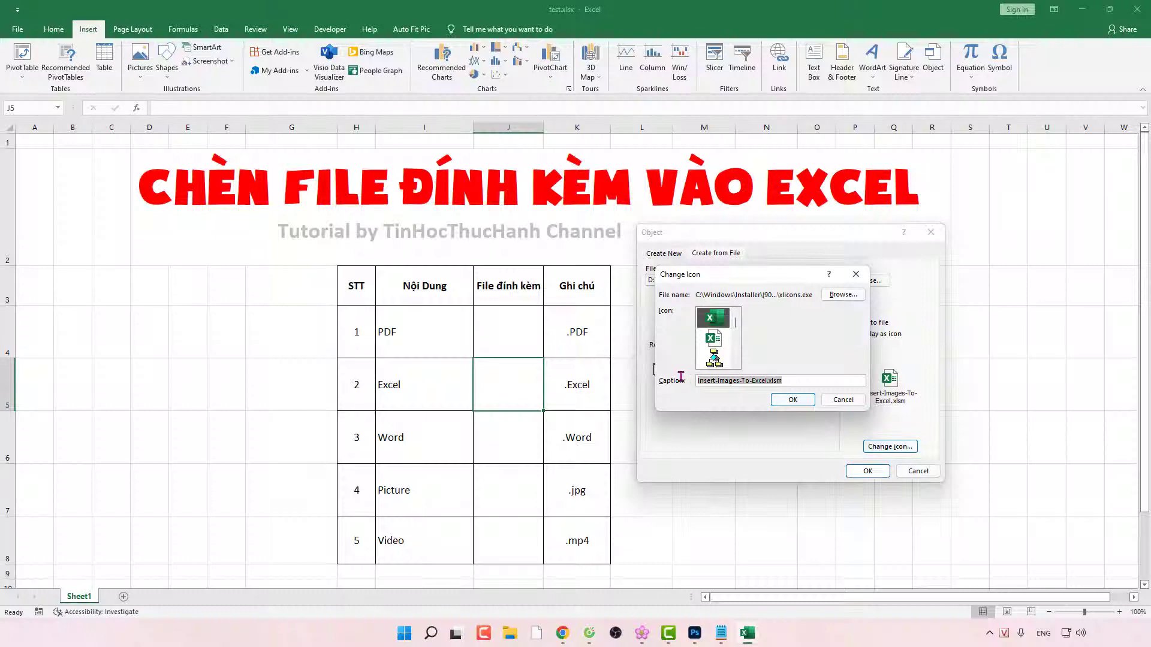
pyautogui.click(792, 400)
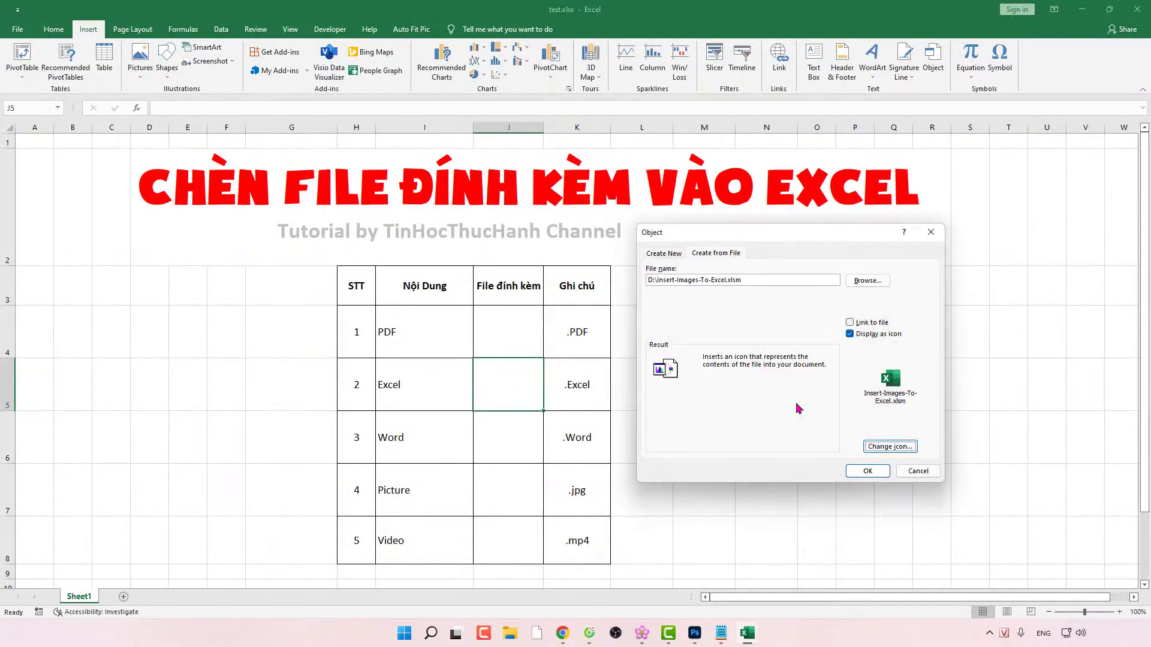
pyautogui.click(866, 472)
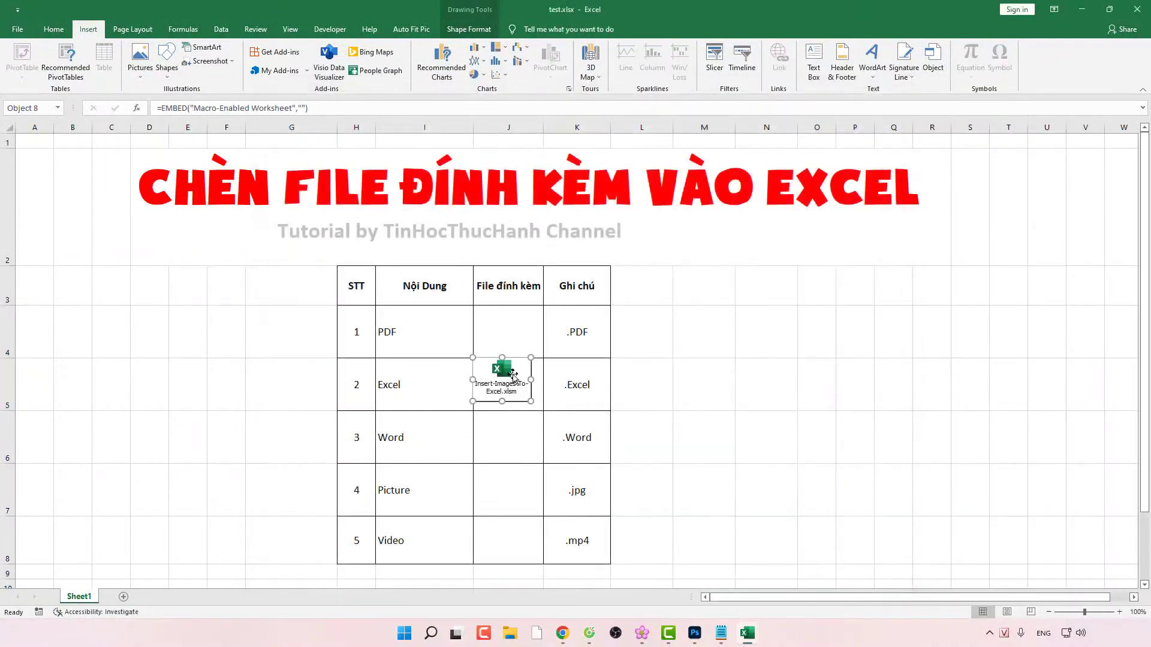
pyautogui.moveTo(516, 380); pyautogui.dragTo(524, 383)
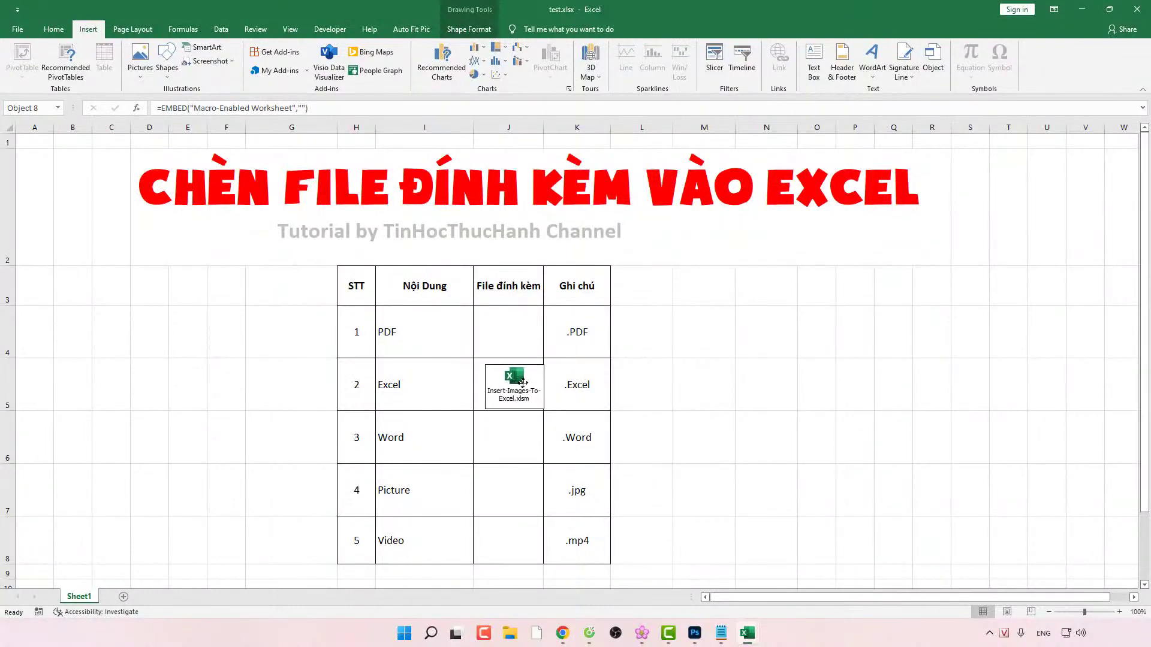
pyautogui.click(521, 449)
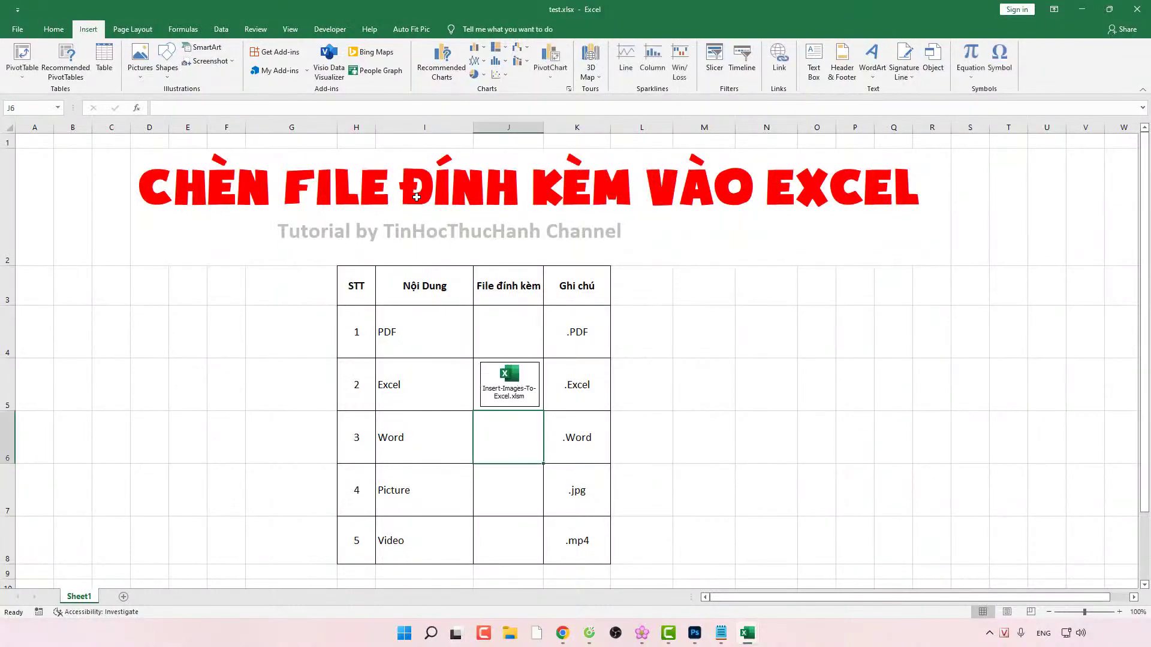
# Step: Choose THTH.docx from the Desktop as the file to embed
pyautogui.click(933, 66)
pyautogui.click(727, 256)
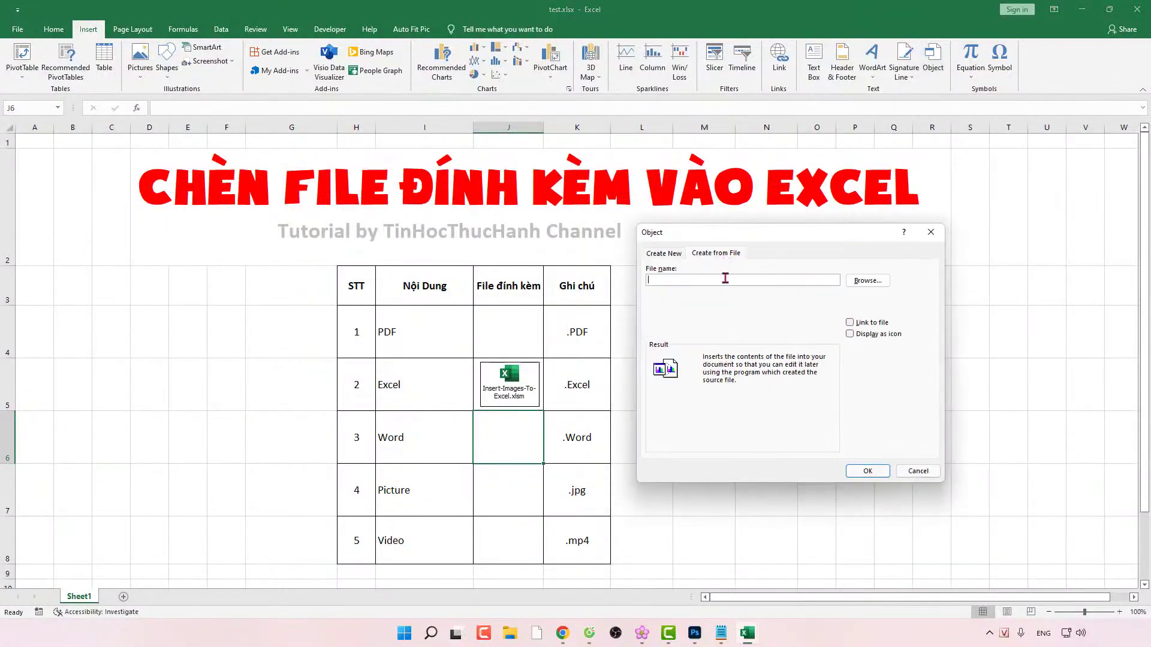
pyautogui.click(863, 283)
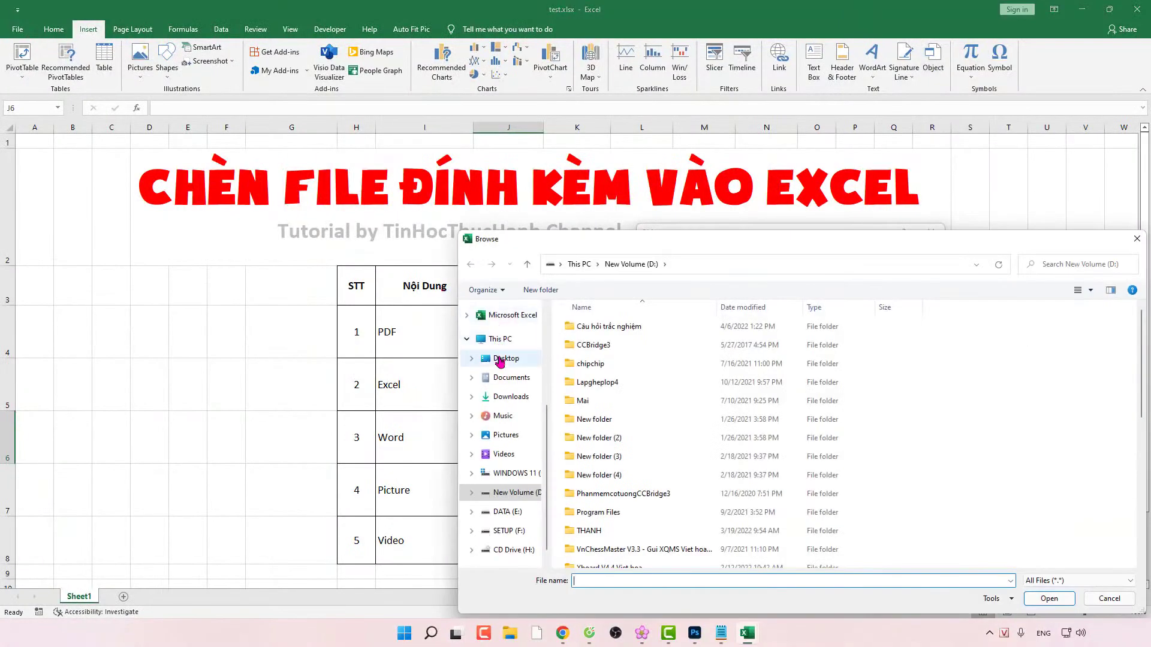
pyautogui.click(499, 360)
pyautogui.moveTo(830, 248); pyautogui.dragTo(486, 108)
pyautogui.click(574, 292)
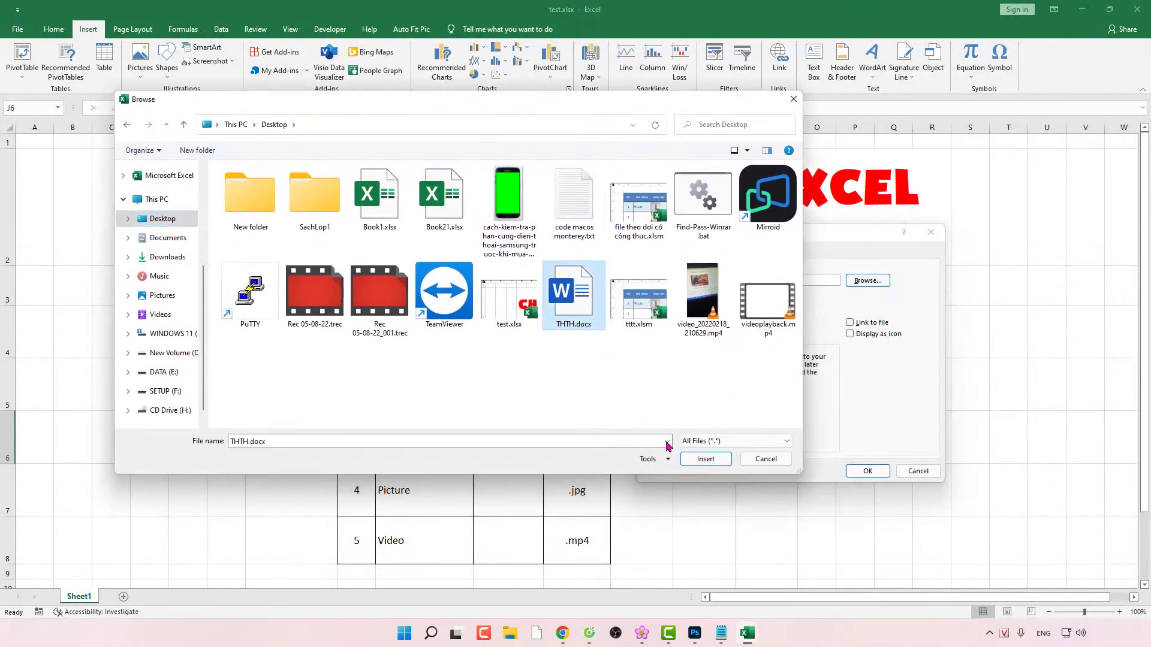
pyautogui.click(704, 459)
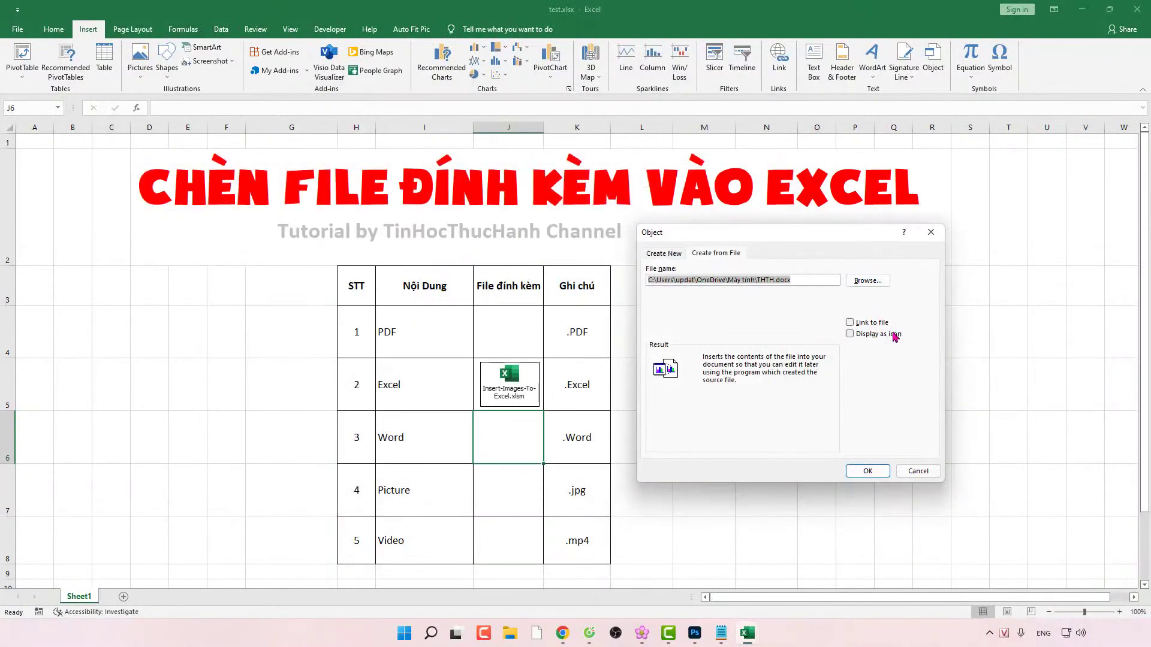
# Step: Insert THTH.docx as a Word icon and position it inside cell J6
pyautogui.click(875, 335)
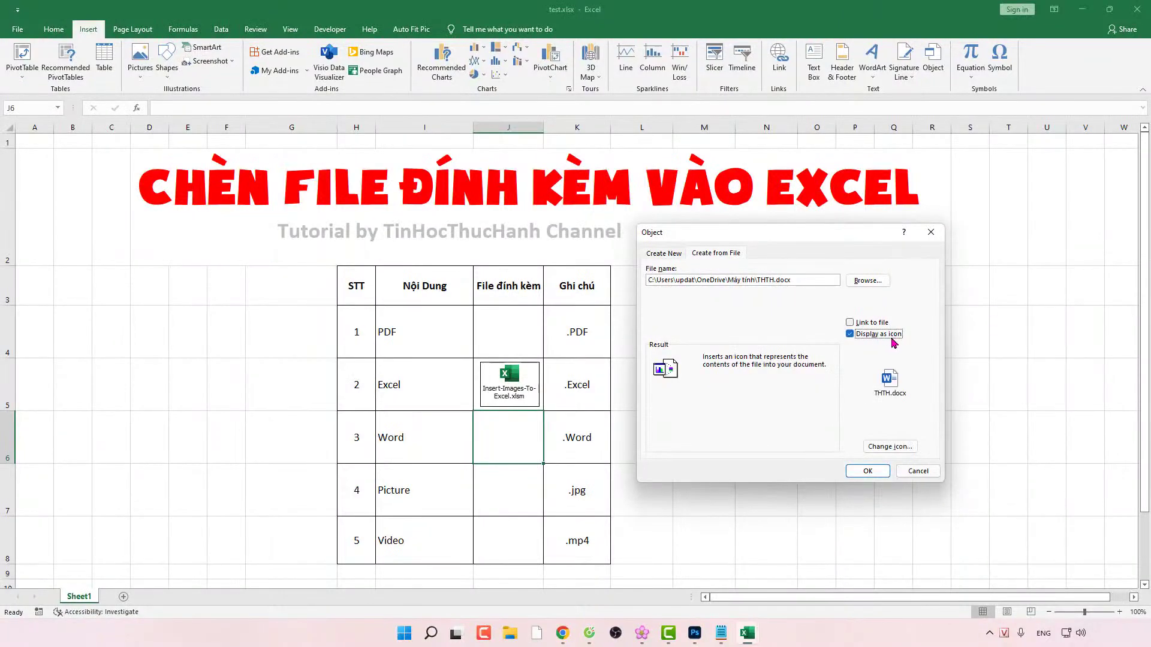
pyautogui.click(887, 448)
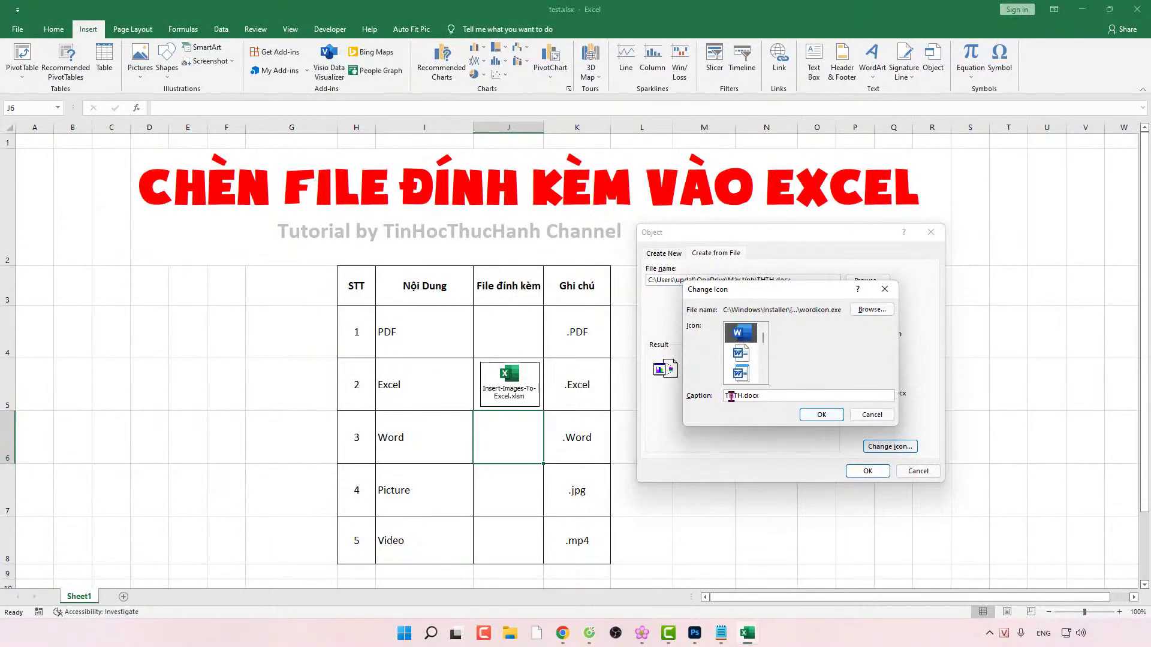
pyautogui.click(731, 397)
pyautogui.click(820, 418)
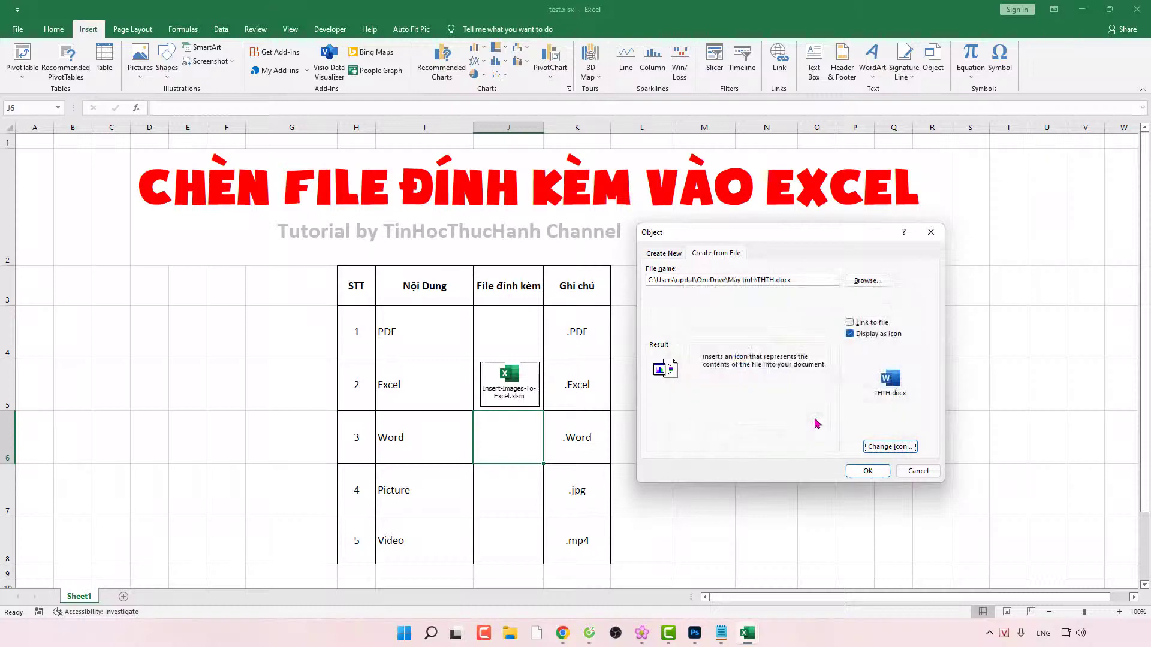
pyautogui.click(867, 471)
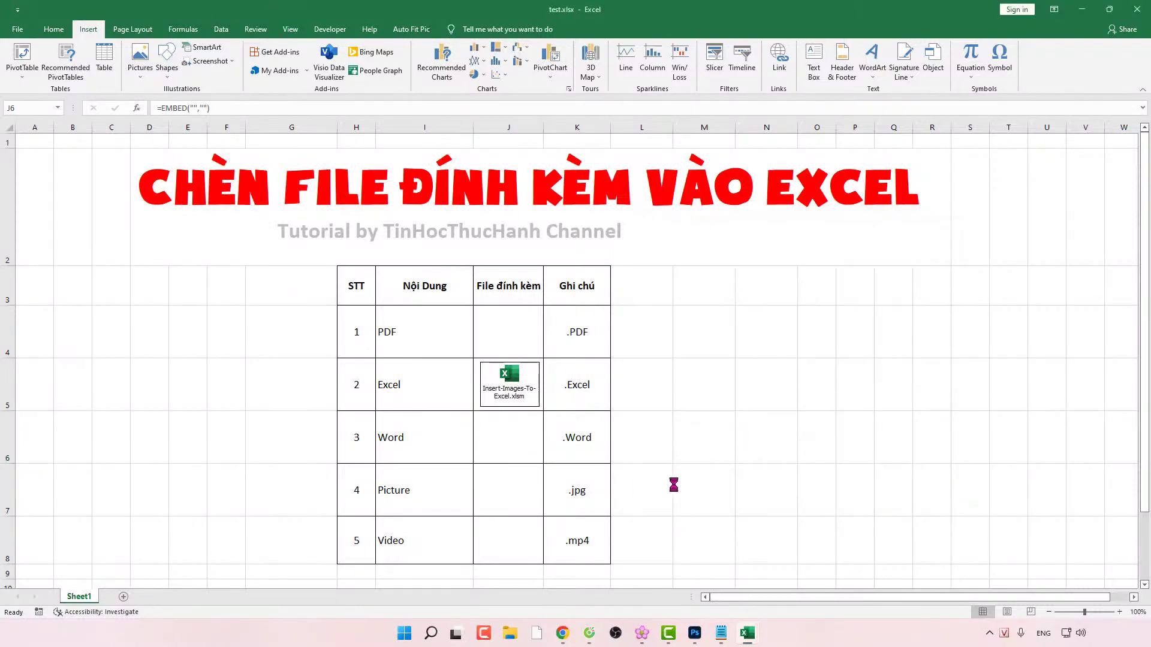
pyautogui.click(509, 486)
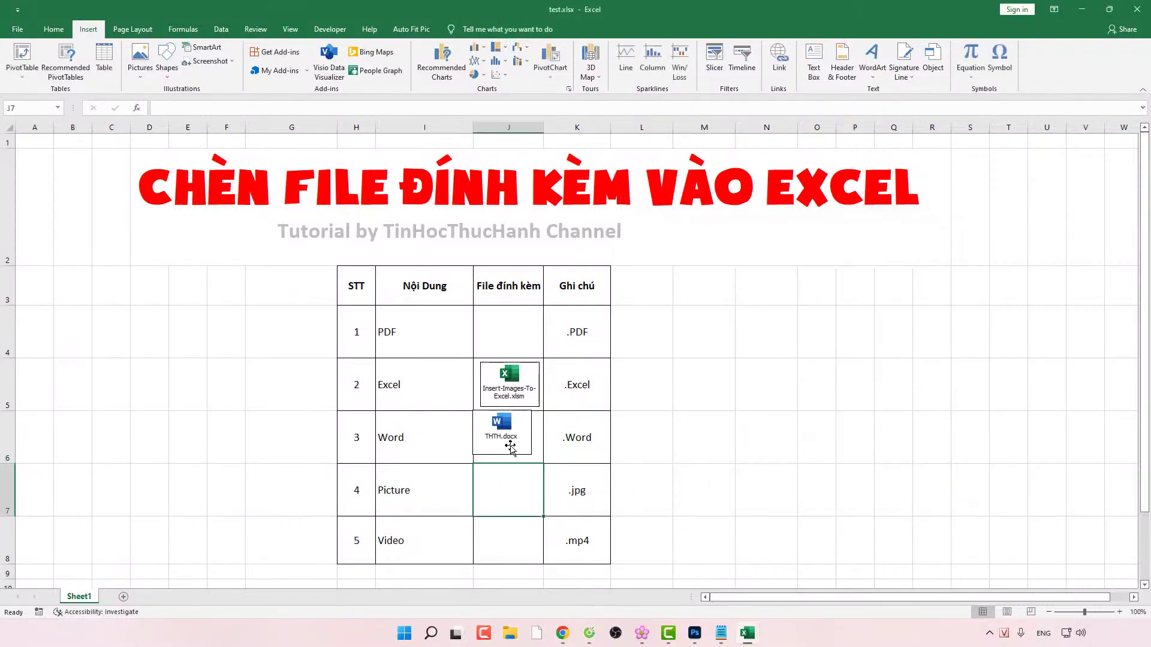
pyautogui.moveTo(510, 447); pyautogui.dragTo(515, 454)
pyautogui.click(519, 483)
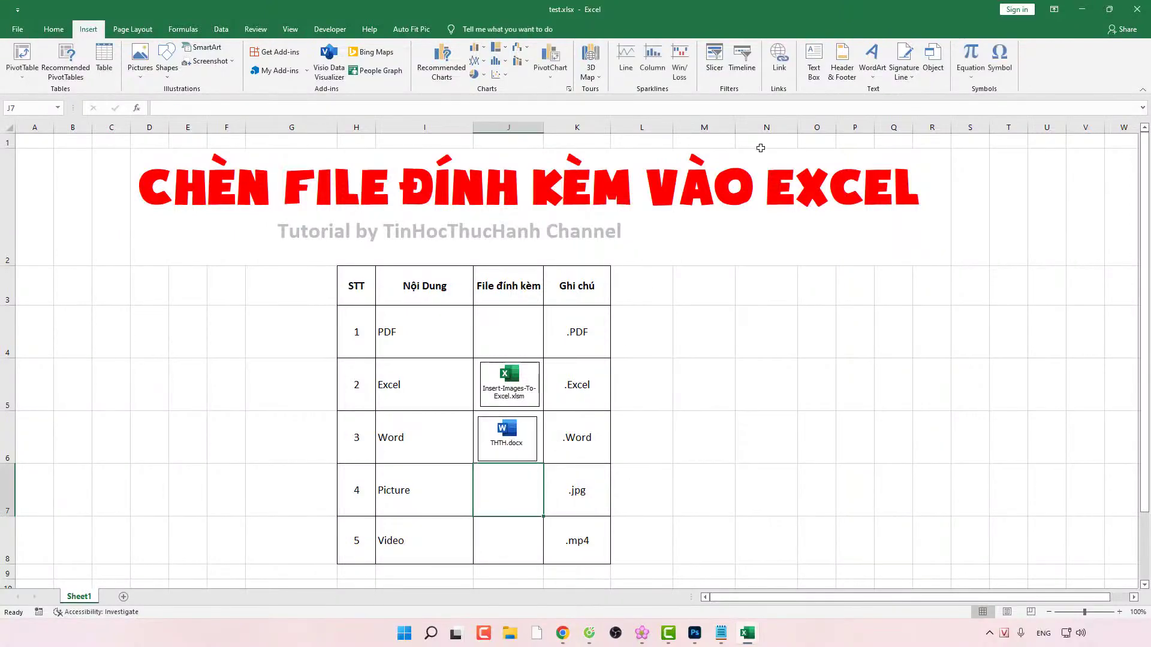
# Step: Choose E:\Picture\Co-Vietnam.png as the file to embed
pyautogui.click(933, 71)
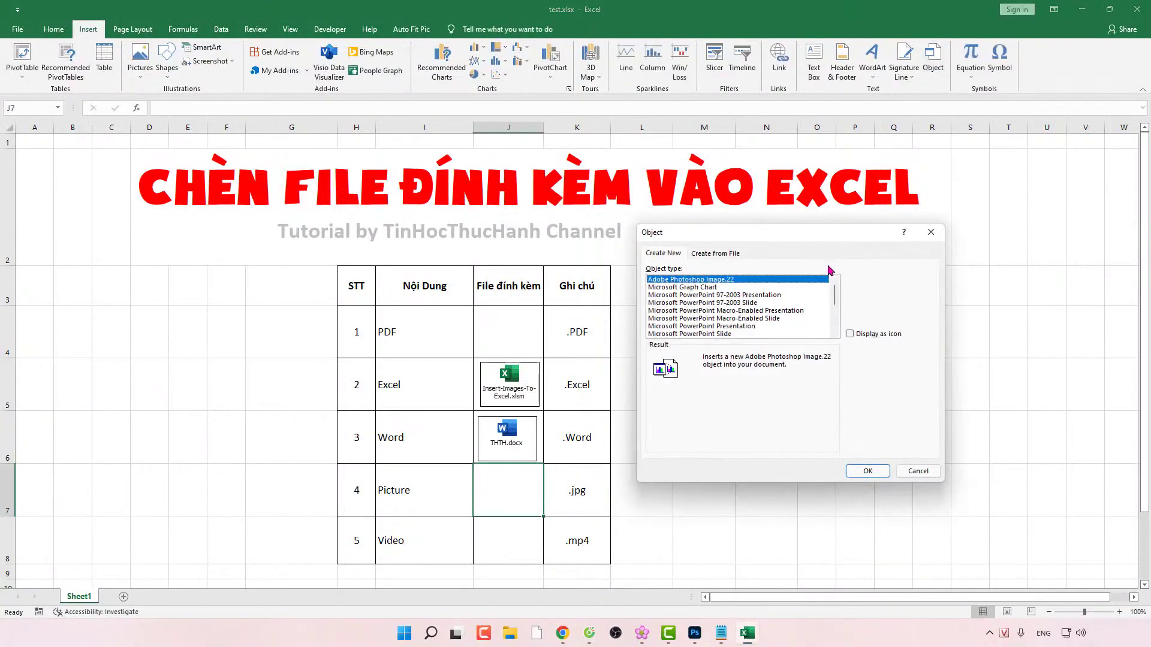
pyautogui.click(739, 254)
pyautogui.click(866, 282)
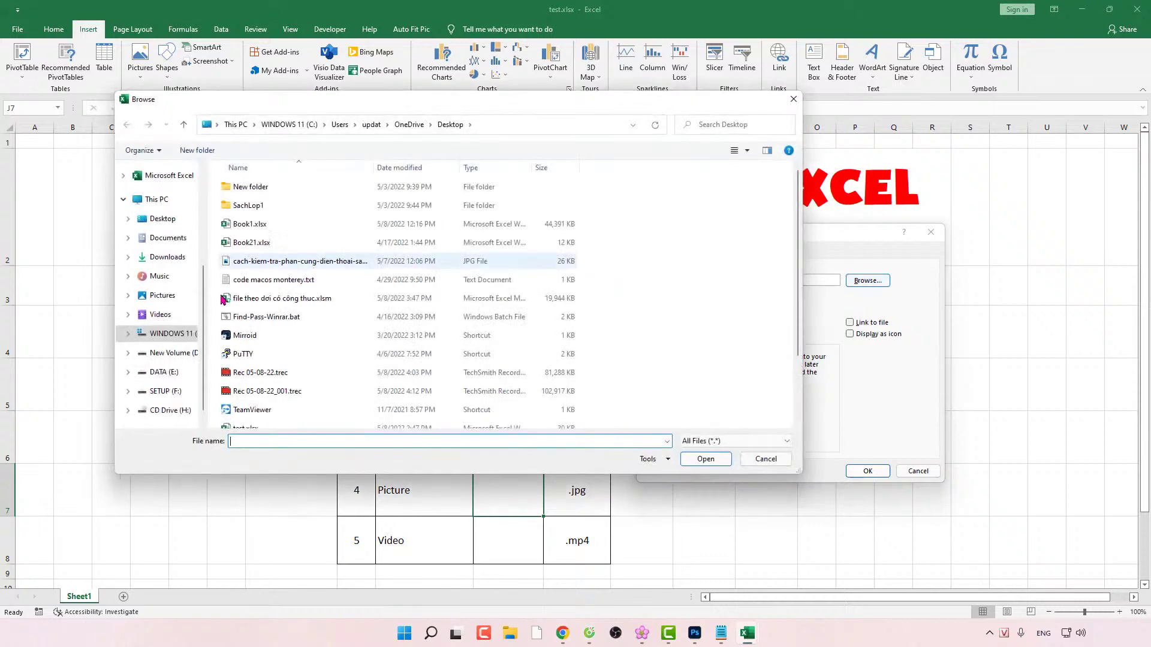
pyautogui.click(163, 371)
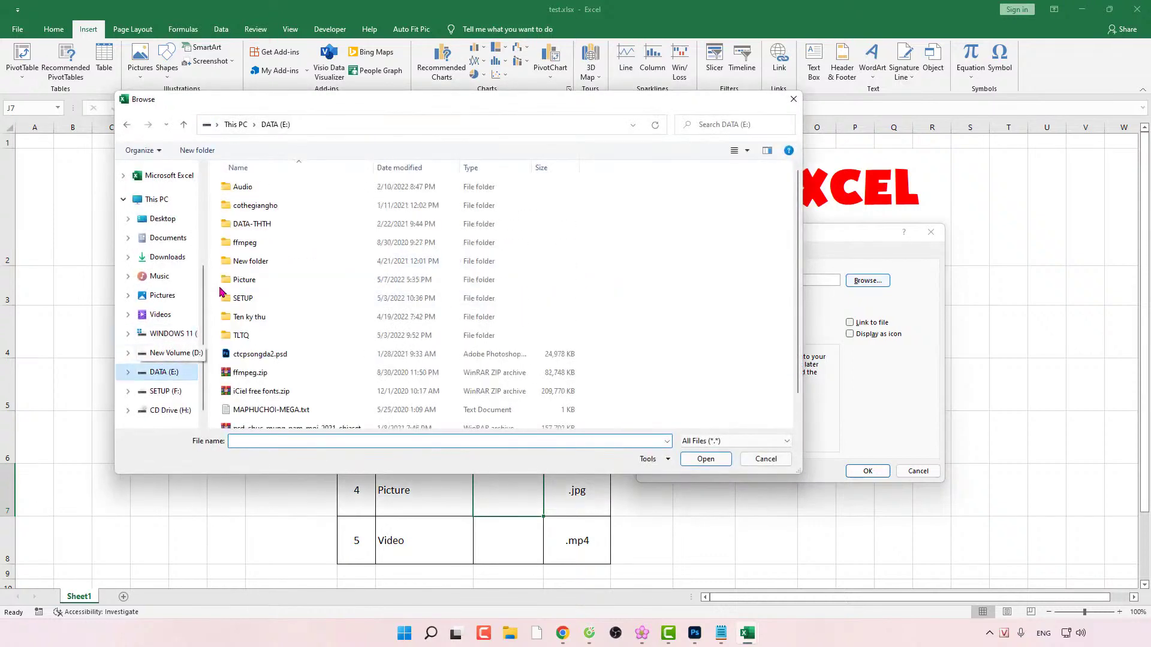
pyautogui.click(250, 282)
pyautogui.doubleClick(251, 281)
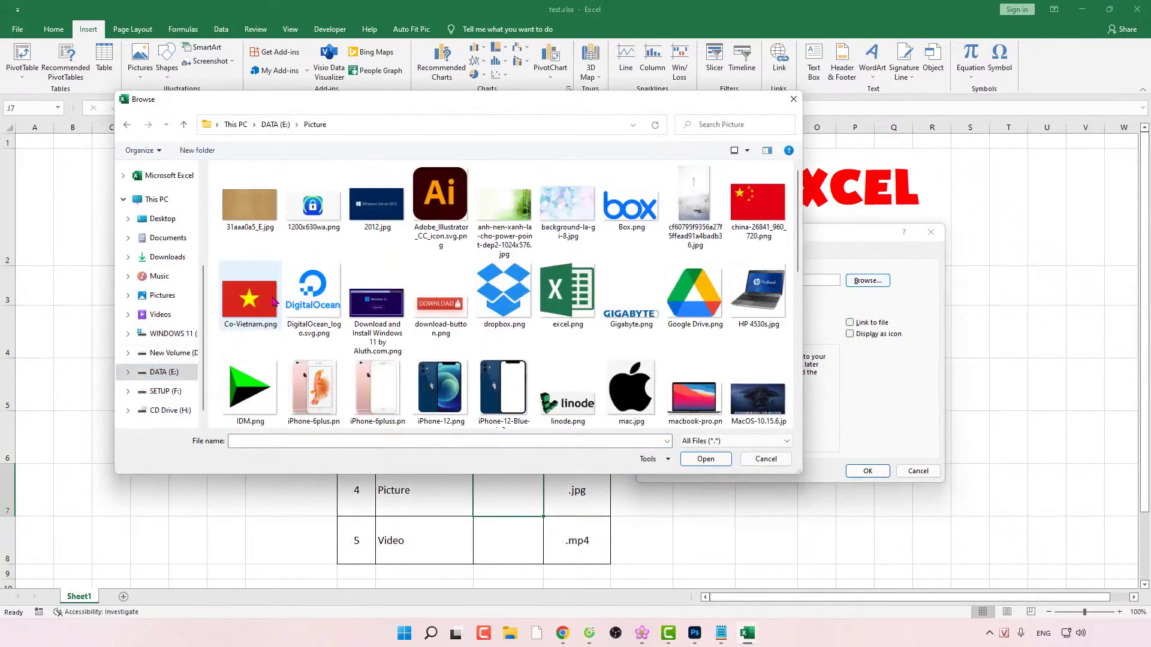
pyautogui.click(257, 301)
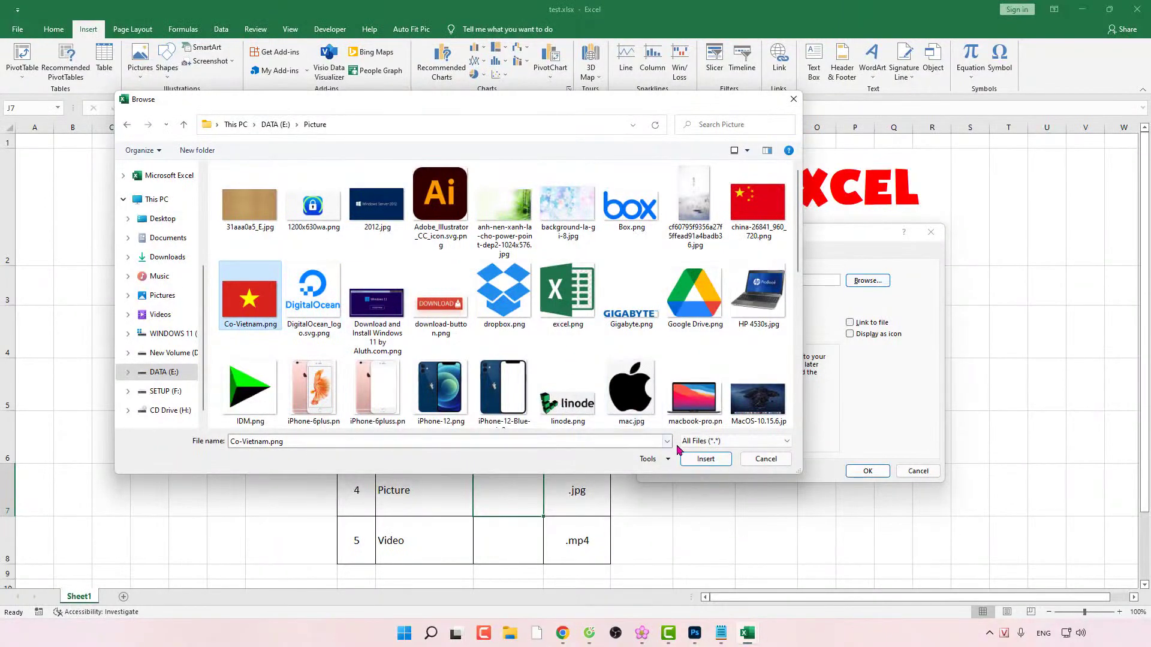
pyautogui.click(694, 460)
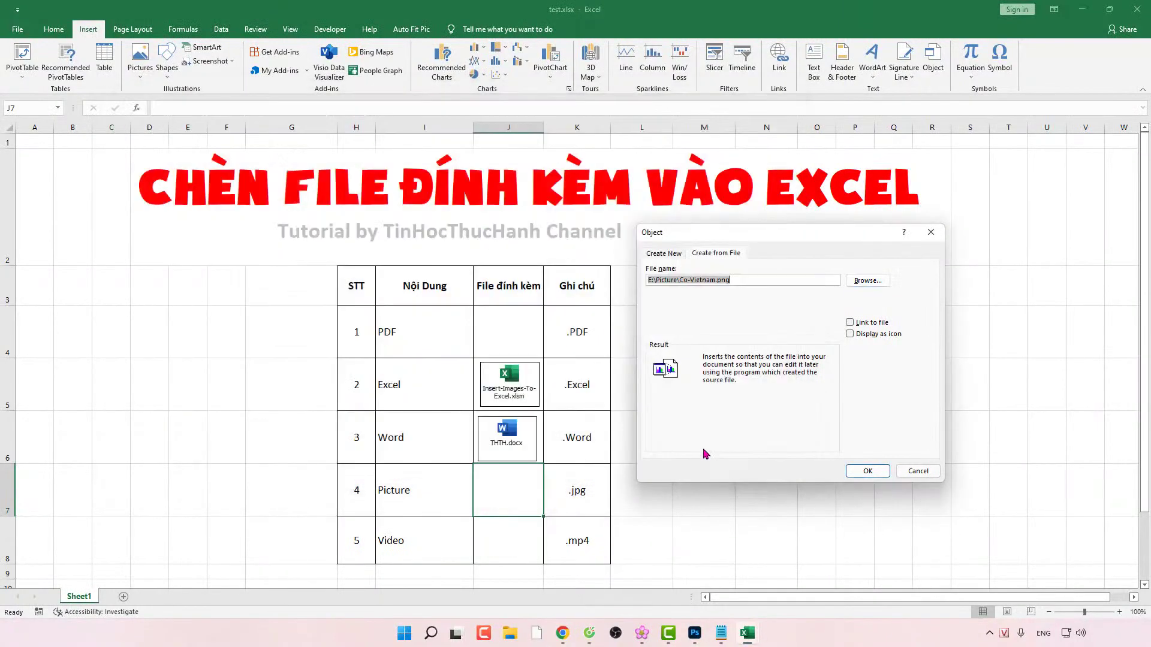
# Step: Display it as a picture-style icon with the caption Cờ Việt Nam.png
pyautogui.click(865, 335)
pyautogui.click(891, 447)
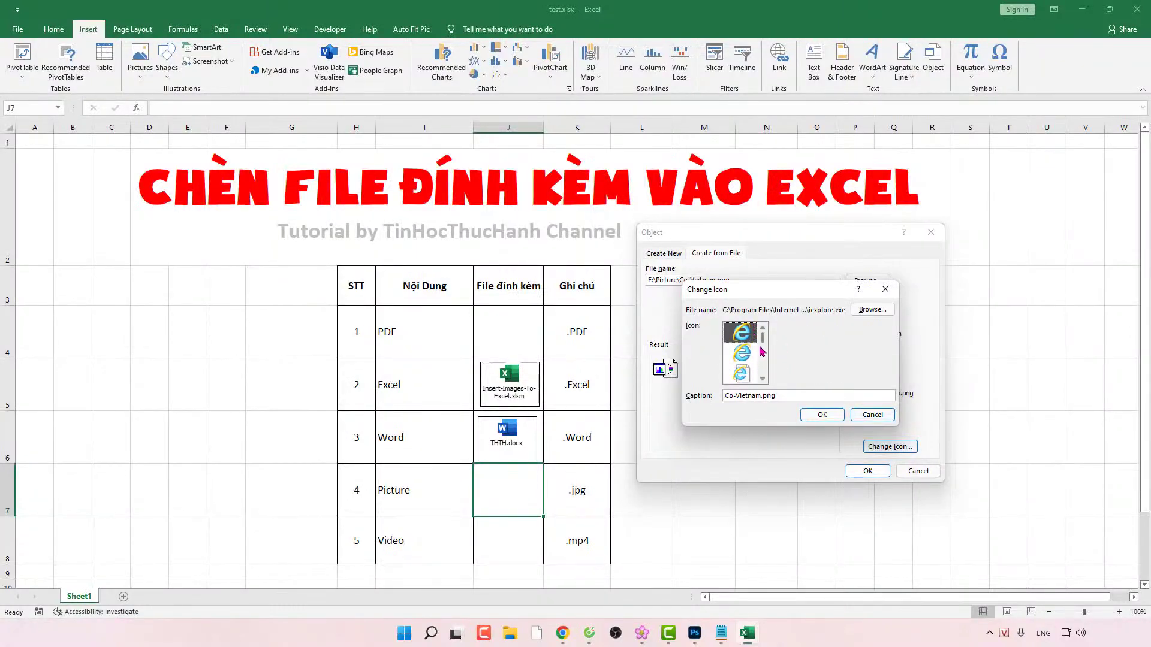
pyautogui.moveTo(763, 343)
pyautogui.mouseDown()
pyautogui.moveTo(768, 373)
pyautogui.moveTo(767, 357)
pyautogui.mouseUp()
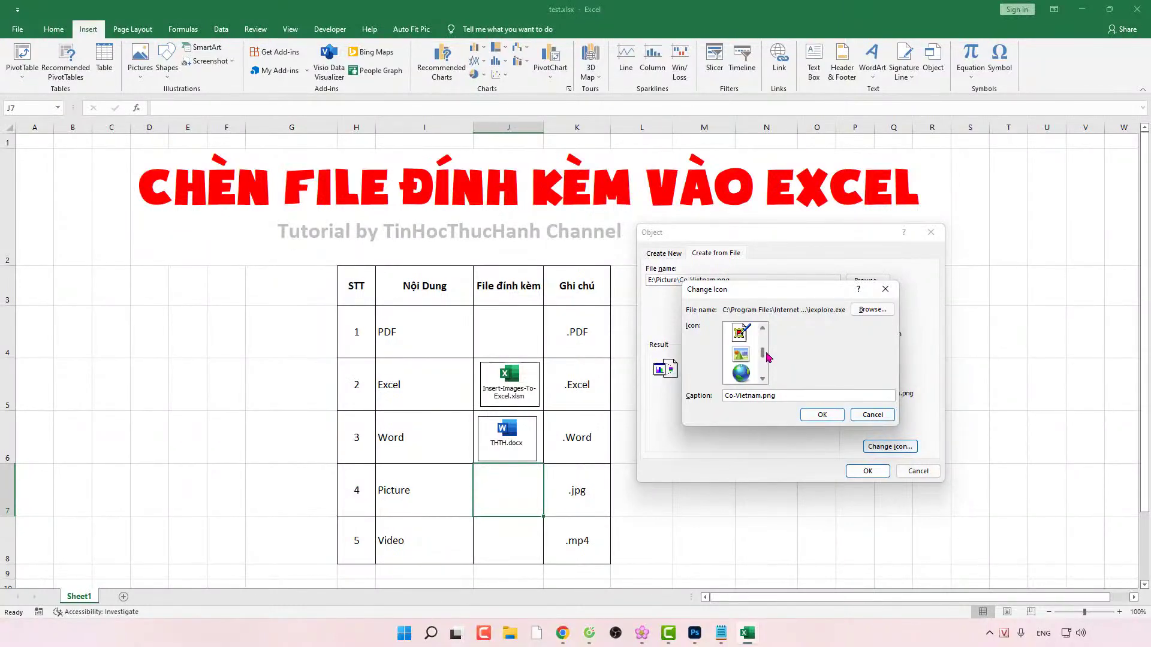
pyautogui.click(741, 374)
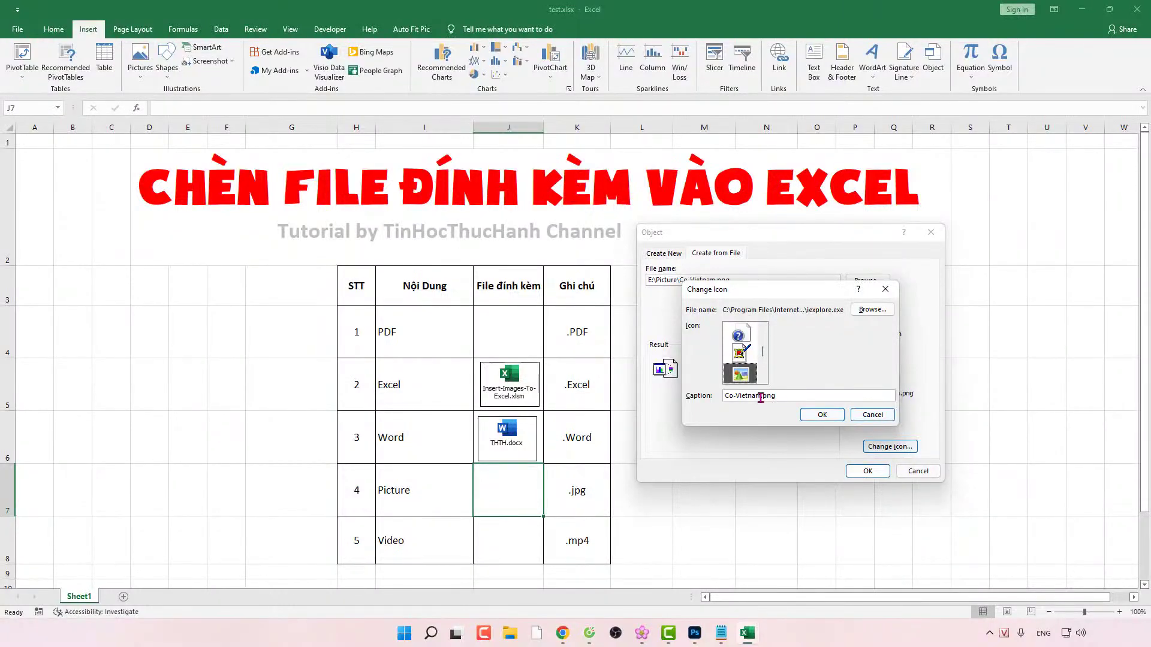
pyautogui.click(760, 397)
pyautogui.moveTo(760, 397); pyautogui.dragTo(694, 397)
pyautogui.write('Cờ Vi')
pyautogui.write('ệt Nam')
pyautogui.click(822, 414)
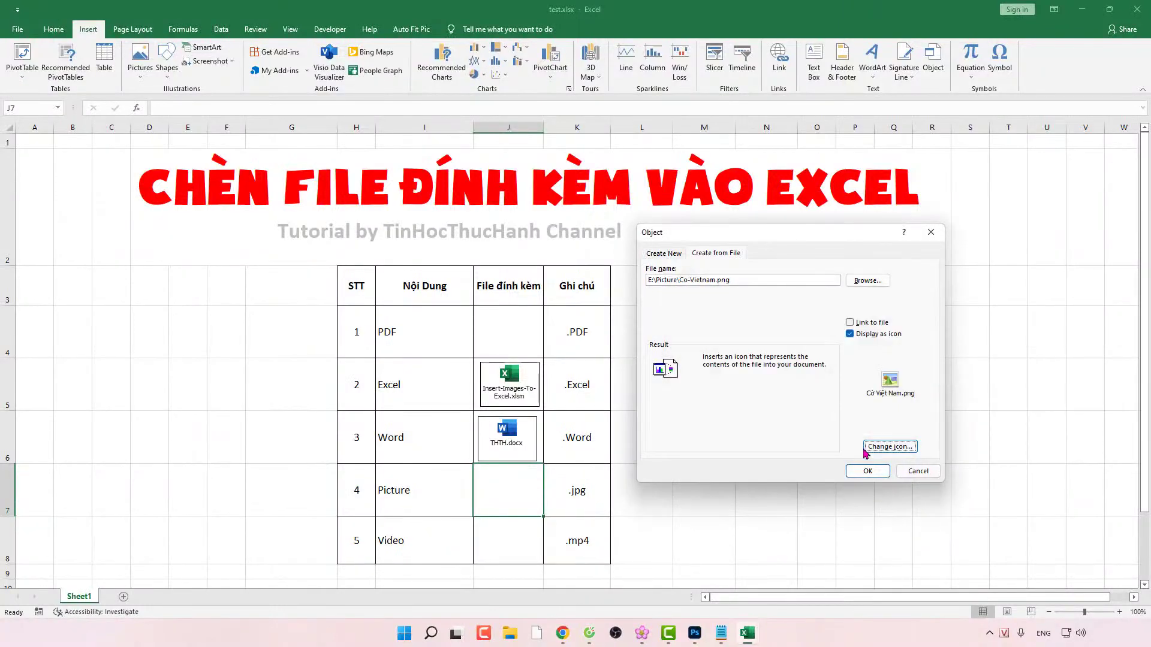
# Step: Insert the picture icon and position it inside cell J7
pyautogui.click(867, 472)
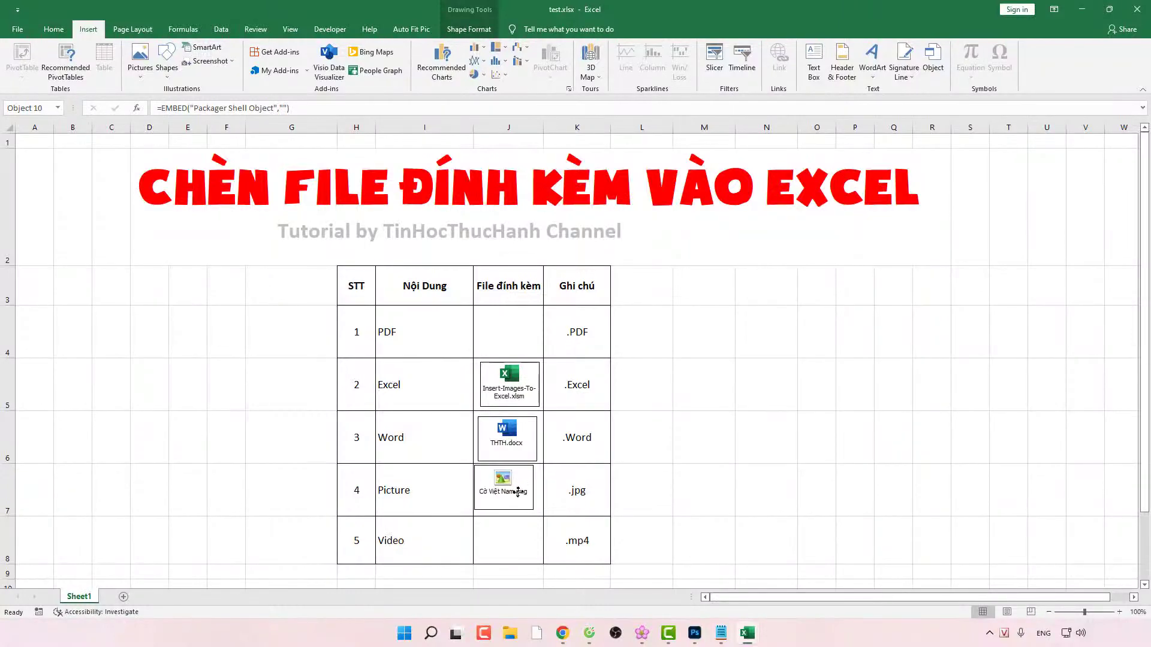
pyautogui.moveTo(517, 491); pyautogui.dragTo(522, 495)
pyautogui.click(515, 527)
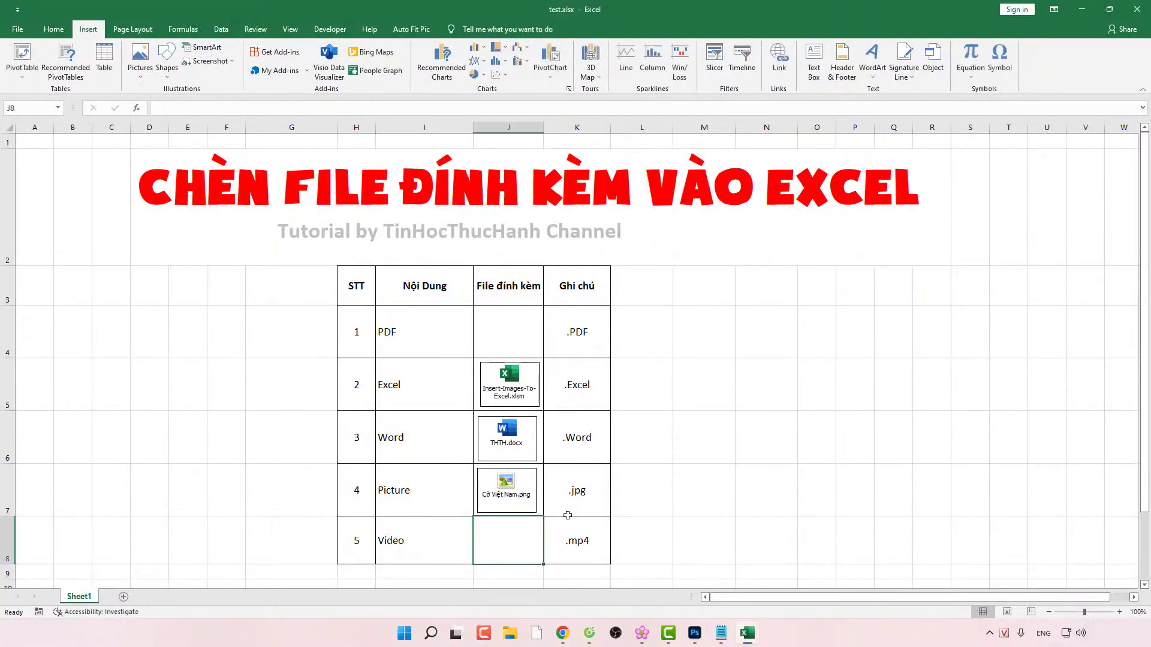
# Step: Choose videoplayback.mp4 from the Desktop as the file to embed
pyautogui.click(933, 60)
pyautogui.click(714, 253)
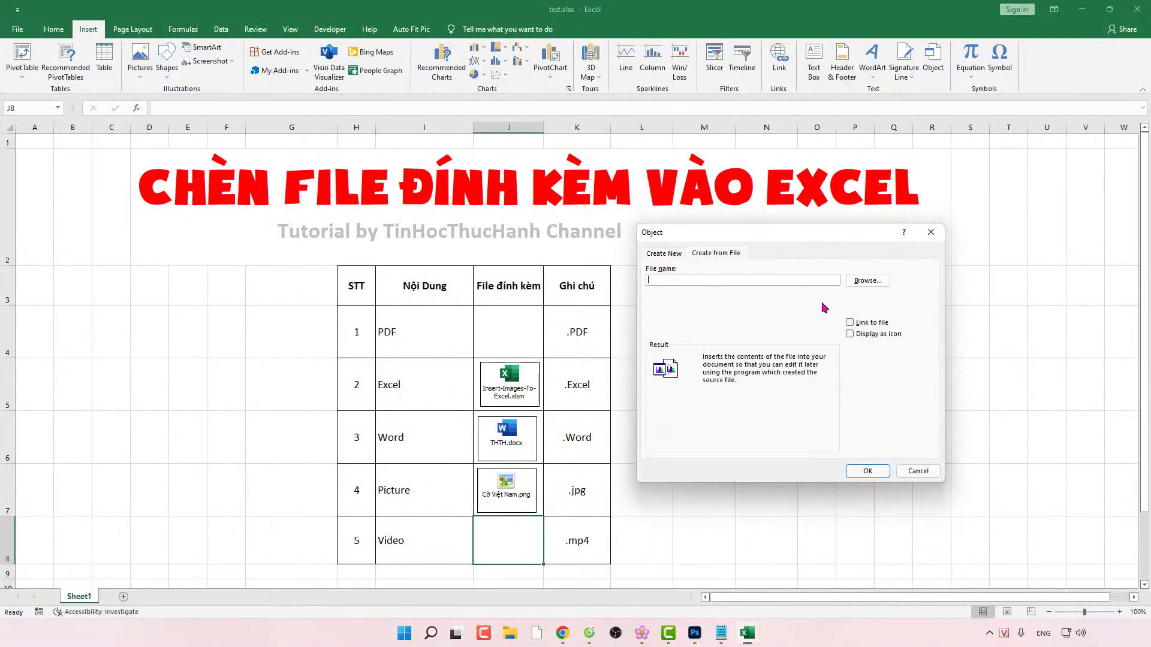
pyautogui.click(867, 280)
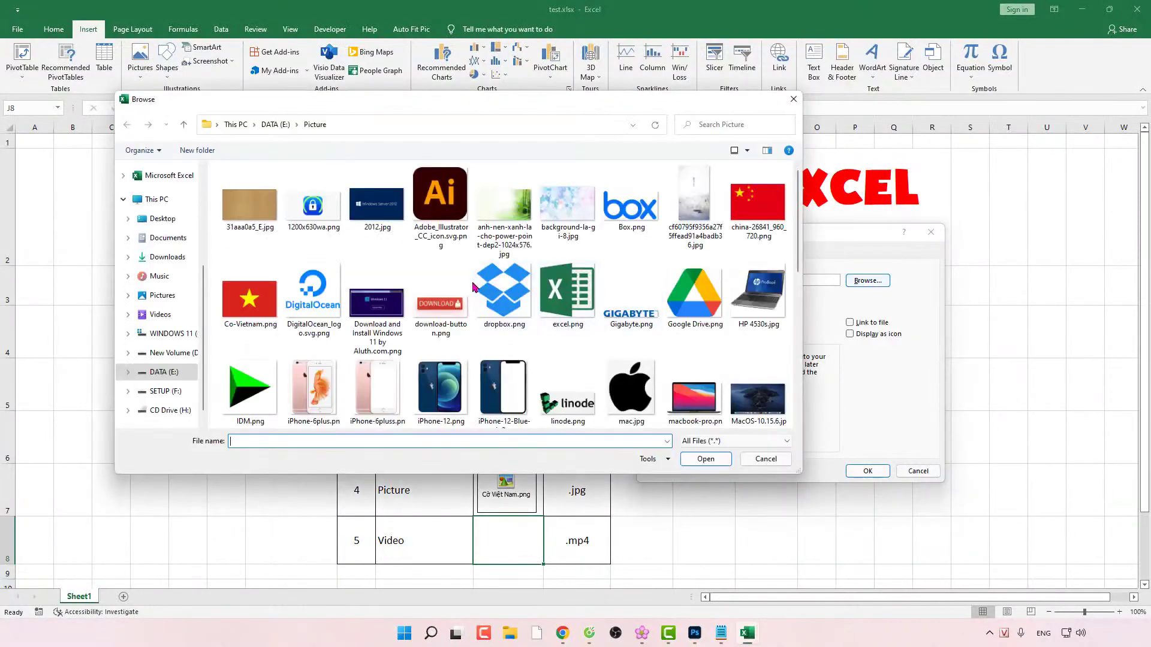
pyautogui.click(157, 219)
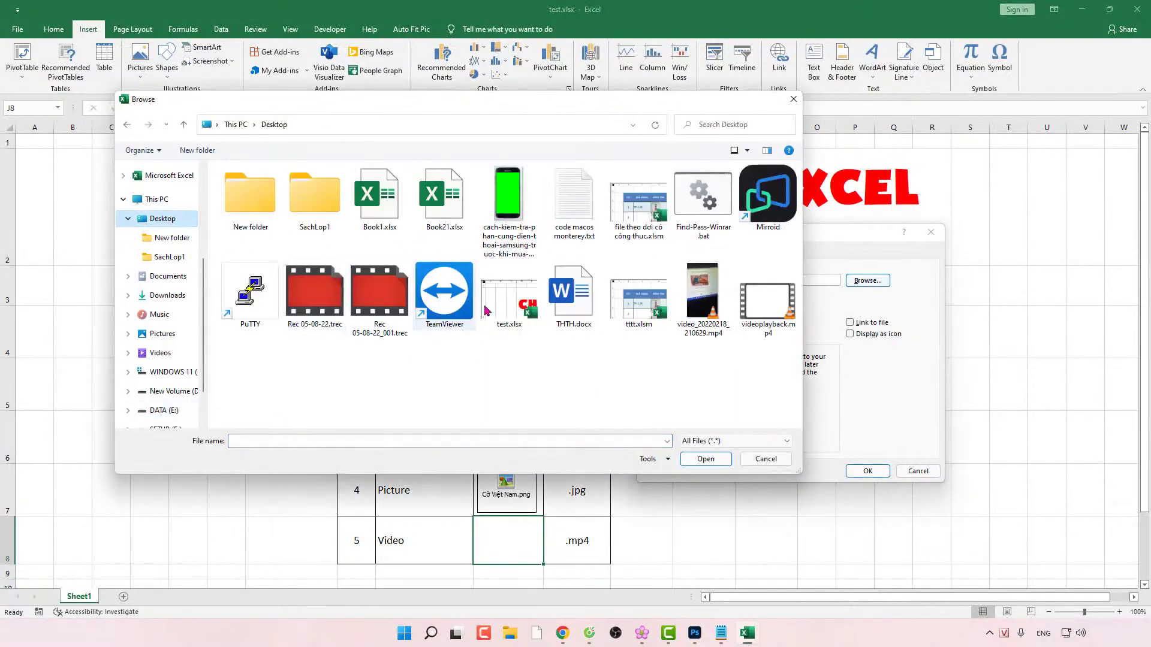
pyautogui.click(744, 311)
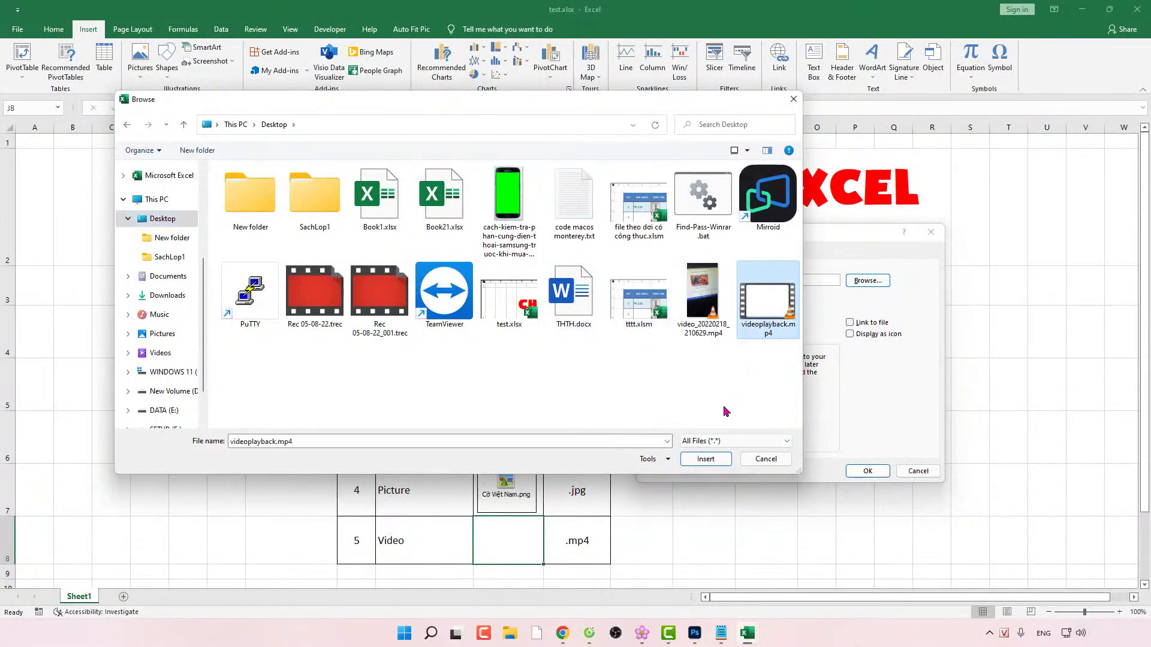
pyautogui.click(700, 458)
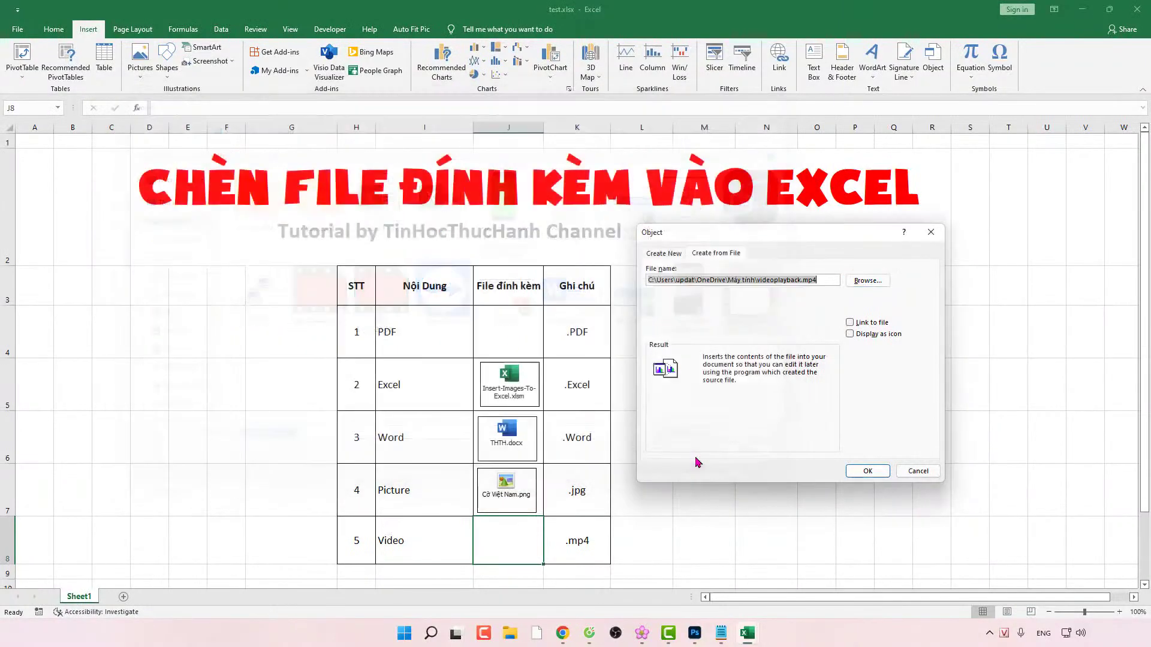
# Step: Display the video as an icon and begin replacing its caption
pyautogui.click(870, 335)
pyautogui.click(890, 446)
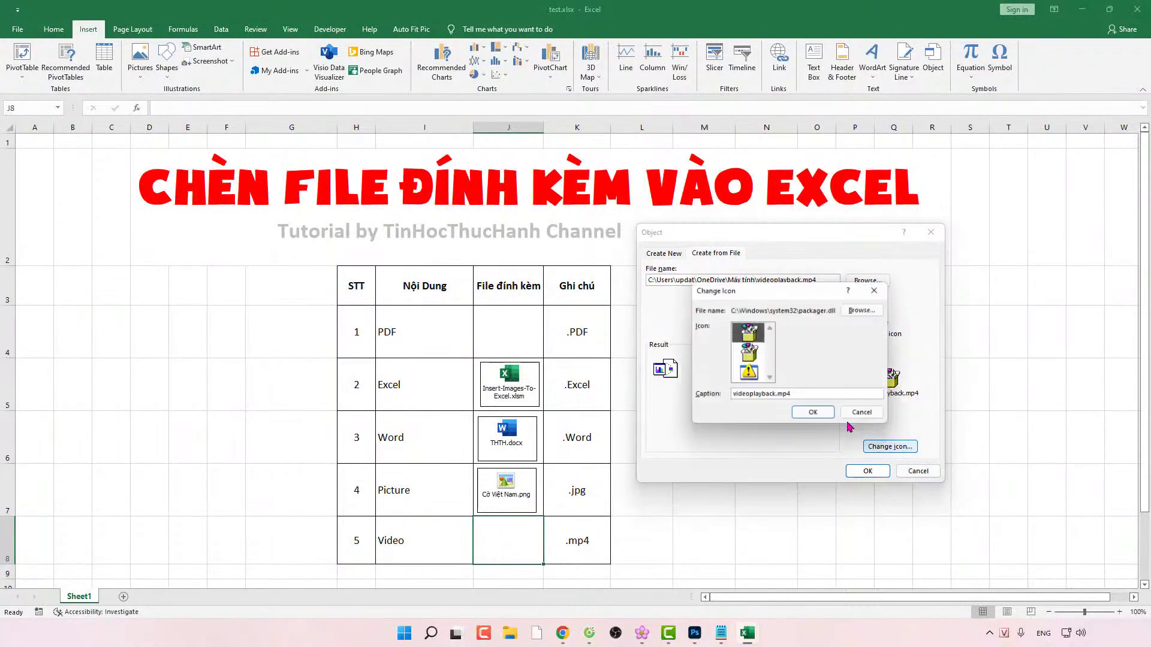
pyautogui.moveTo(799, 395); pyautogui.dragTo(662, 378)
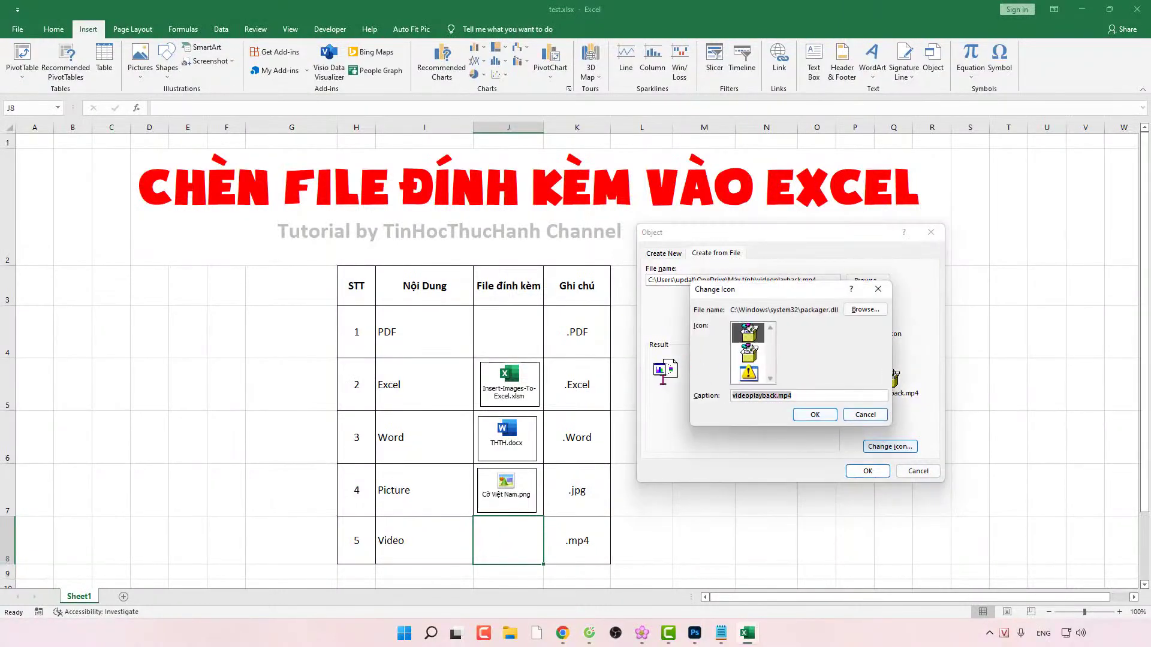
pyautogui.write('Video')
# Step: Use the VLC cone from C:\Program Files\VideoLAN\VLC\vlc.exe as the icon
pyautogui.click(859, 315)
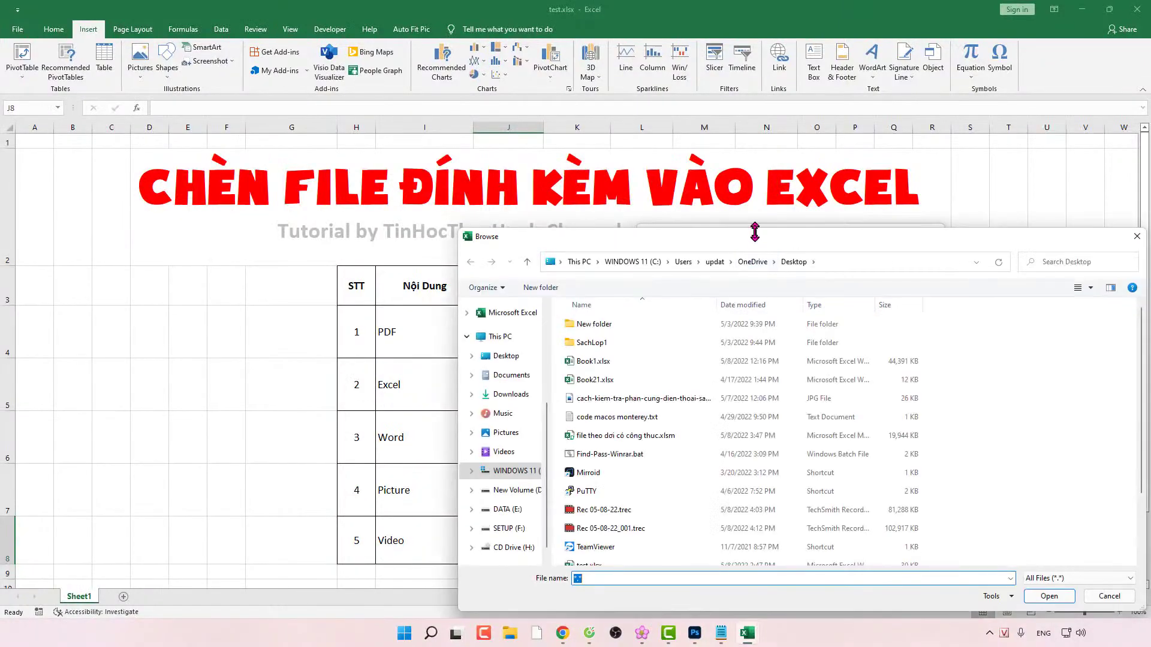
pyautogui.moveTo(773, 242); pyautogui.dragTo(615, 129)
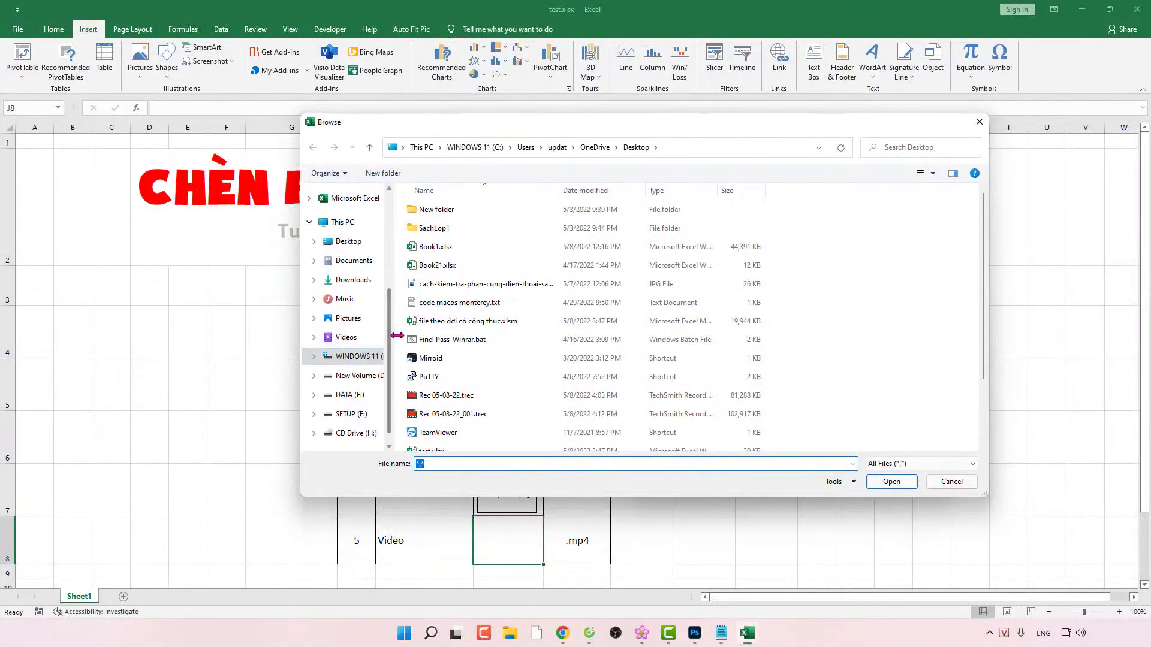
pyautogui.moveTo(397, 335); pyautogui.dragTo(461, 335)
pyautogui.click(395, 357)
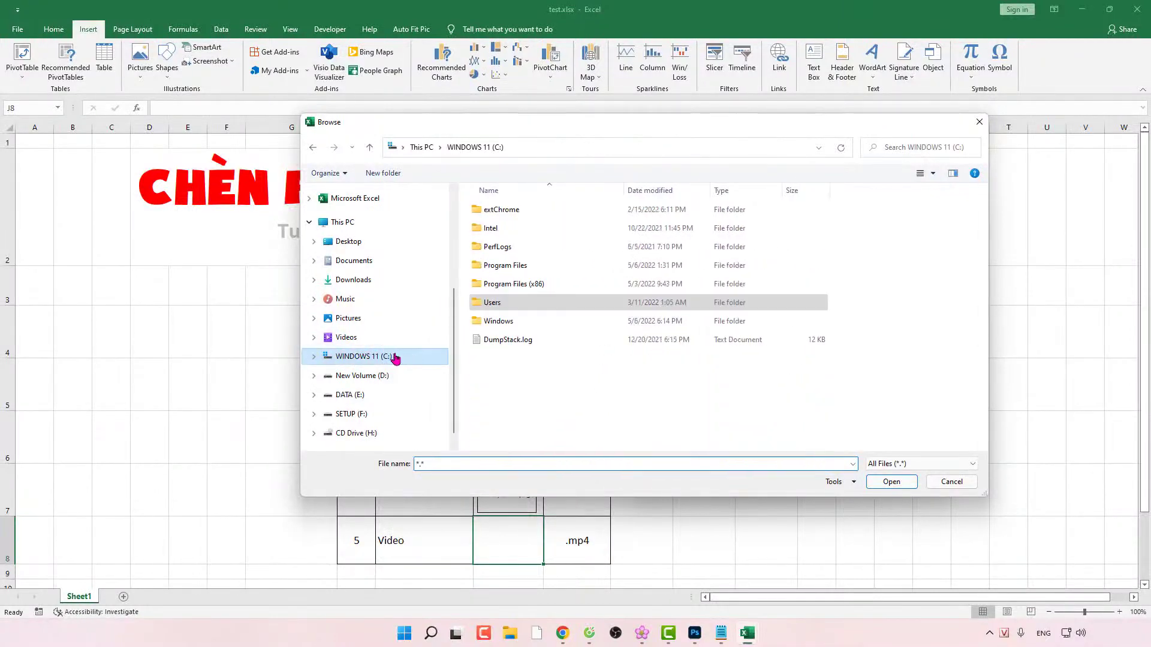
pyautogui.doubleClick(504, 266)
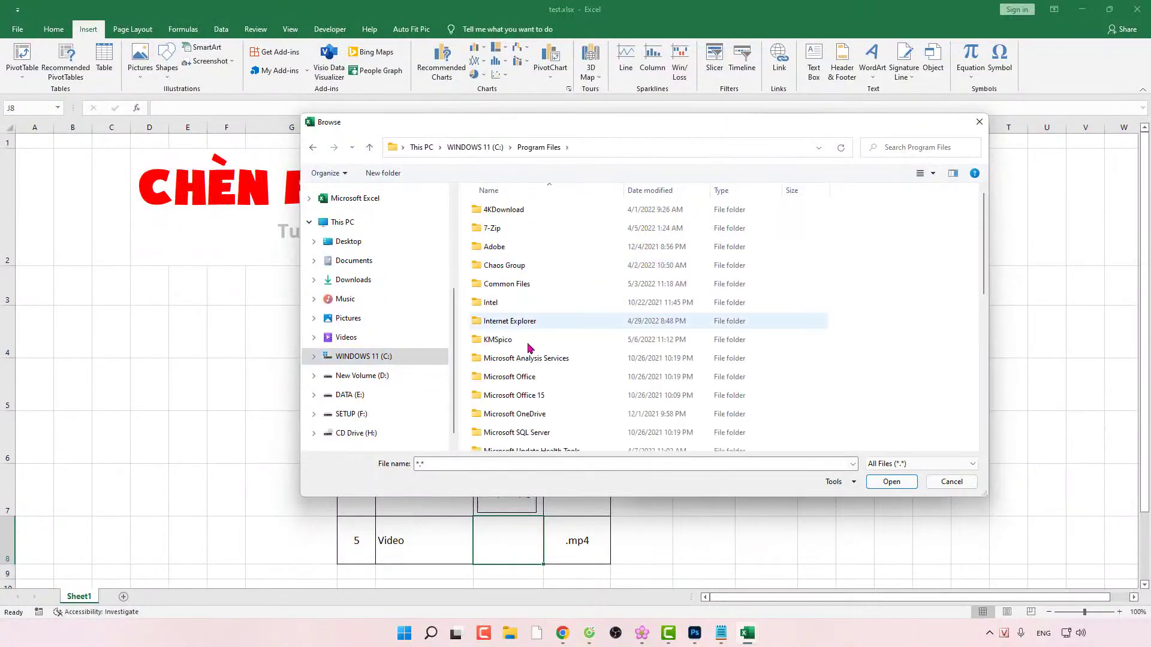
pyautogui.scroll(-4, 530, 347)
pyautogui.scroll(-1, 510, 359)
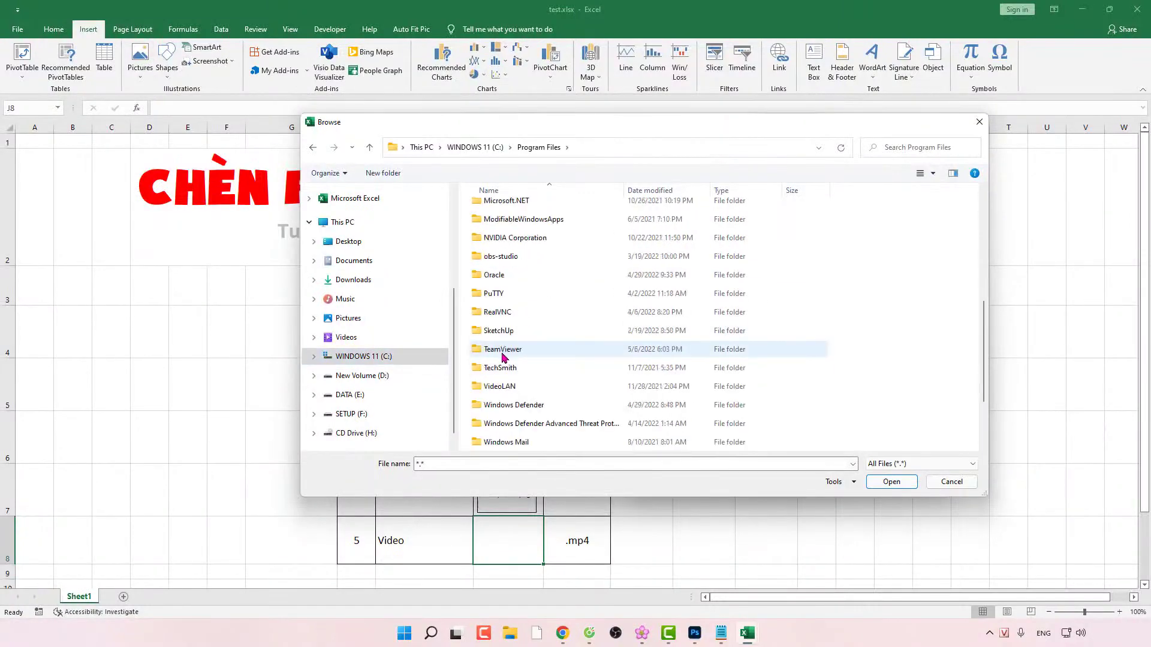
pyautogui.scroll(-1, 491, 269)
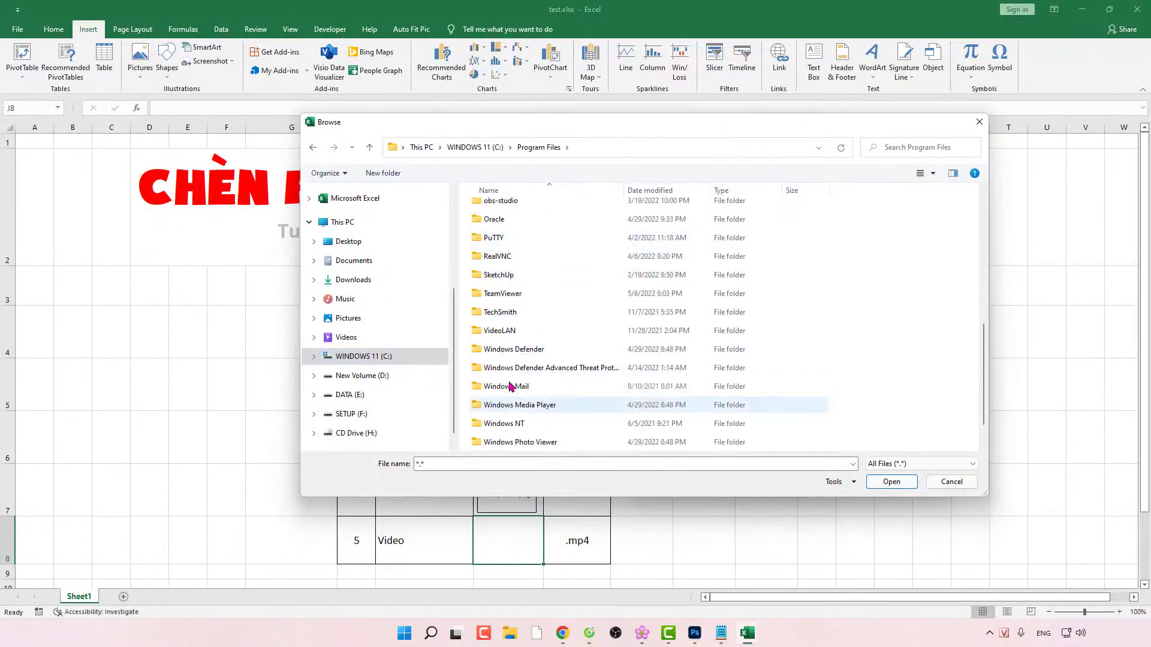
pyautogui.doubleClick(521, 332)
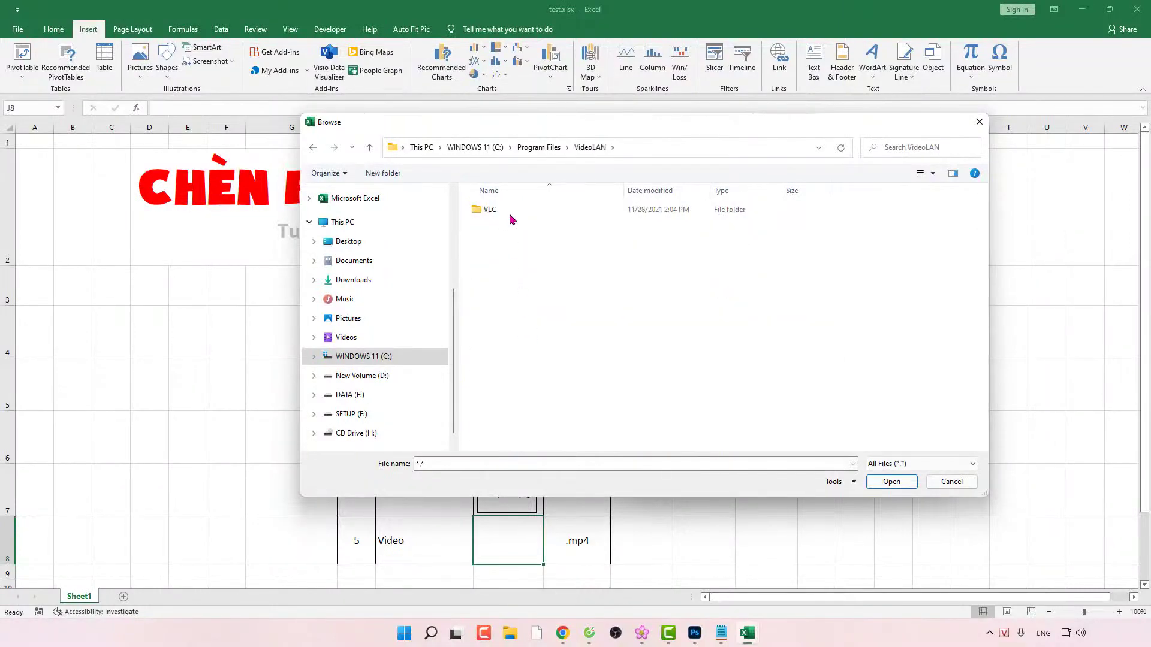
pyautogui.doubleClick(511, 211)
pyautogui.scroll(-2, 530, 419)
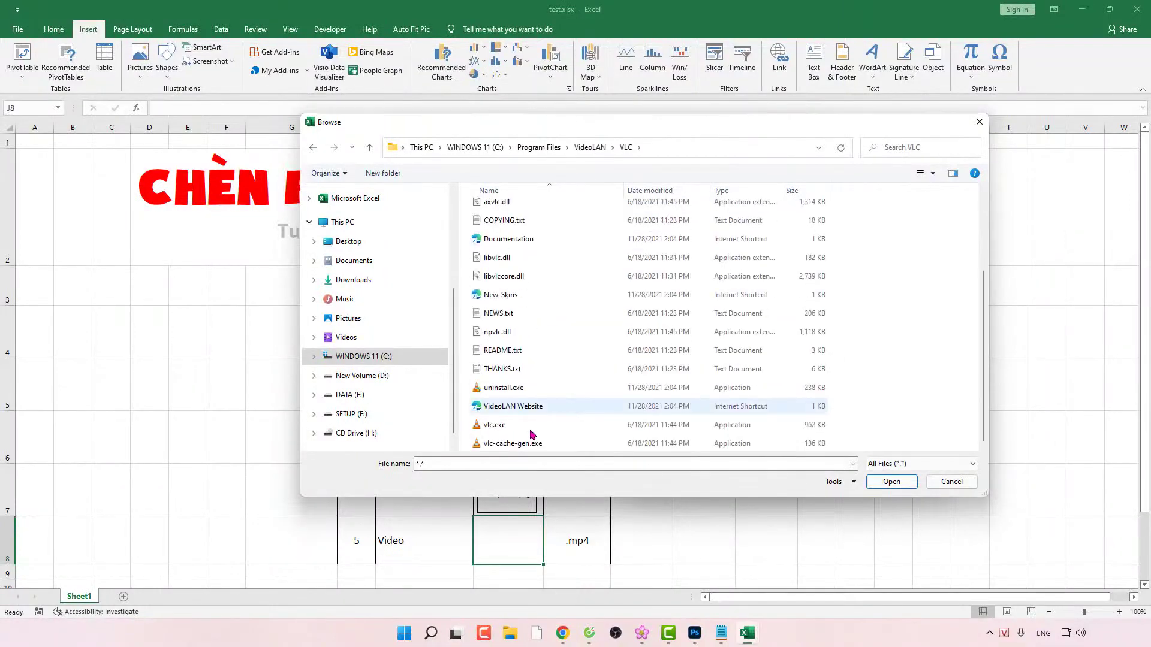
pyautogui.click(499, 430)
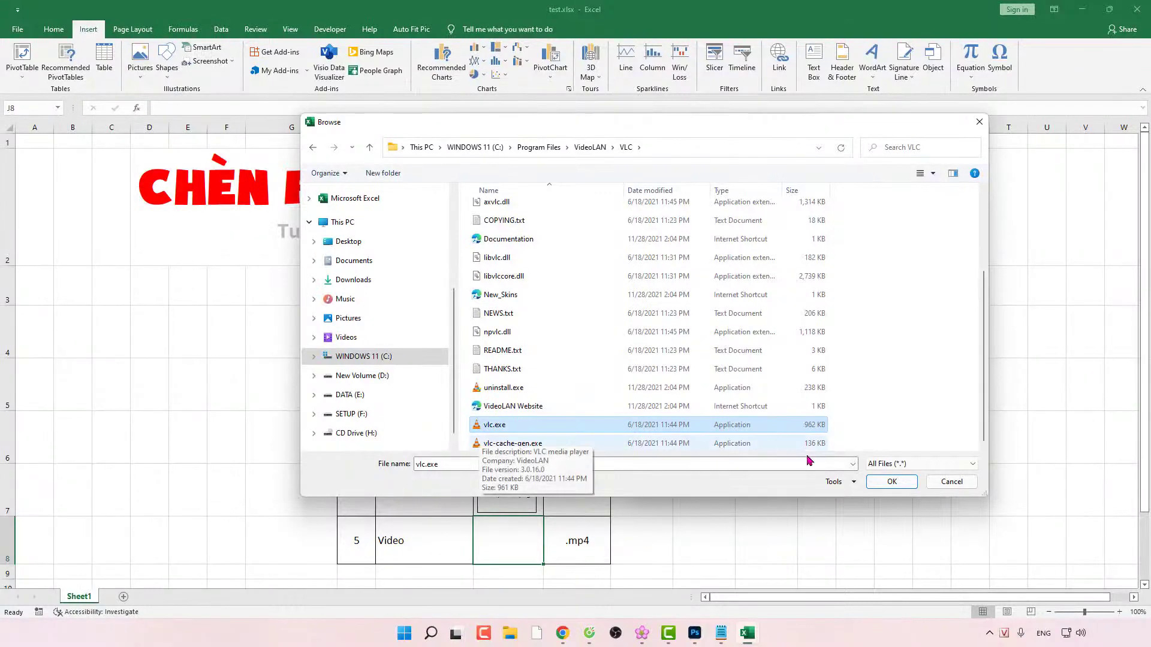
pyautogui.click(888, 483)
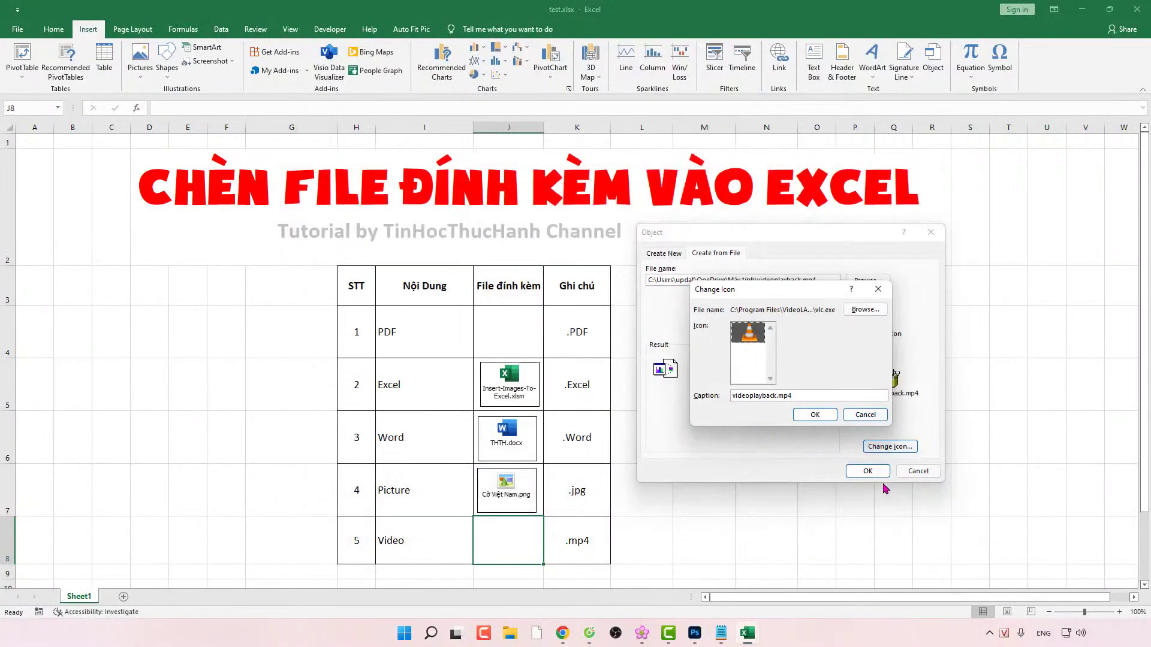
pyautogui.click(814, 415)
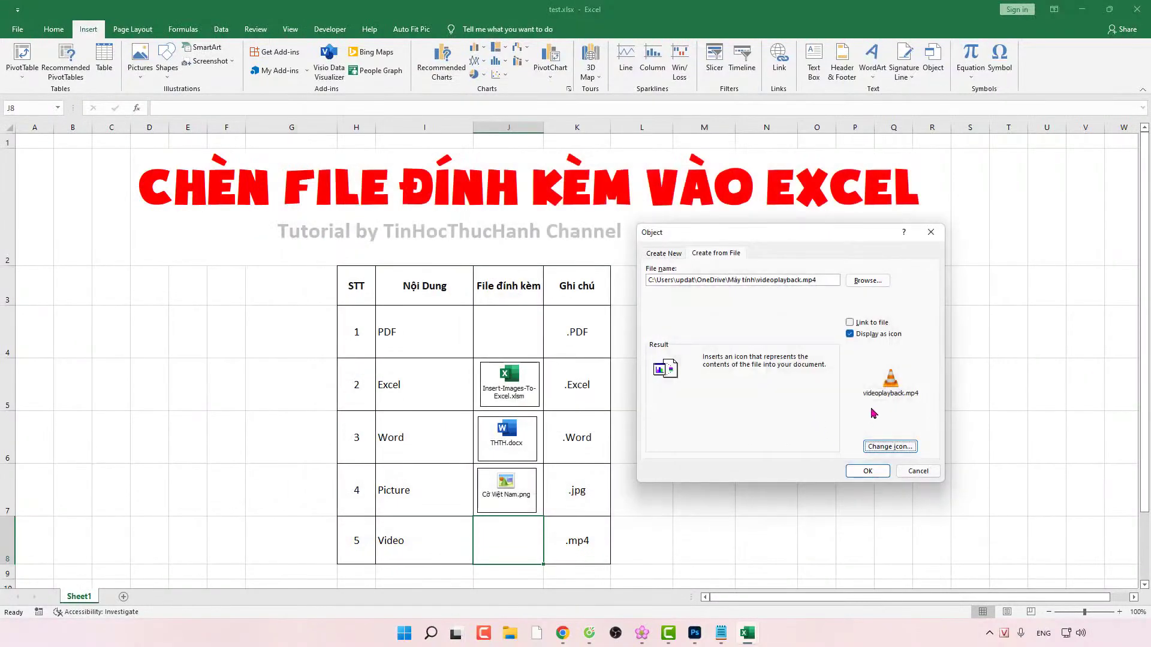
# Step: Rename the icon caption to Video.mp4
pyautogui.click(888, 446)
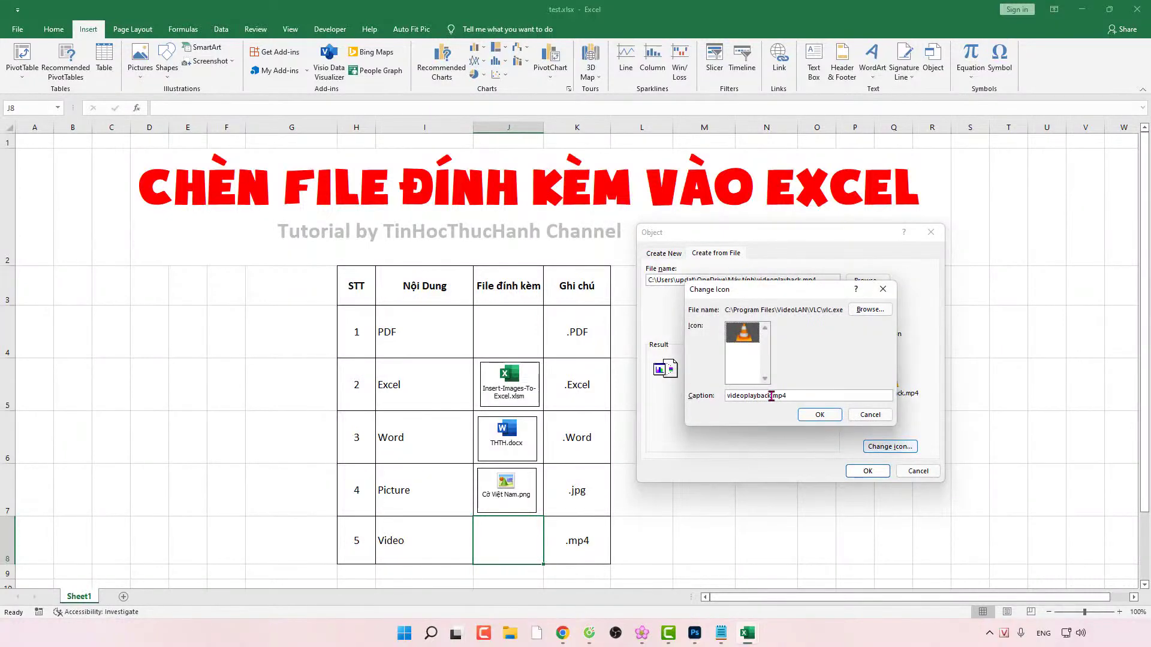
pyautogui.moveTo(771, 396); pyautogui.dragTo(697, 401)
pyautogui.write('Video')
pyautogui.click(819, 415)
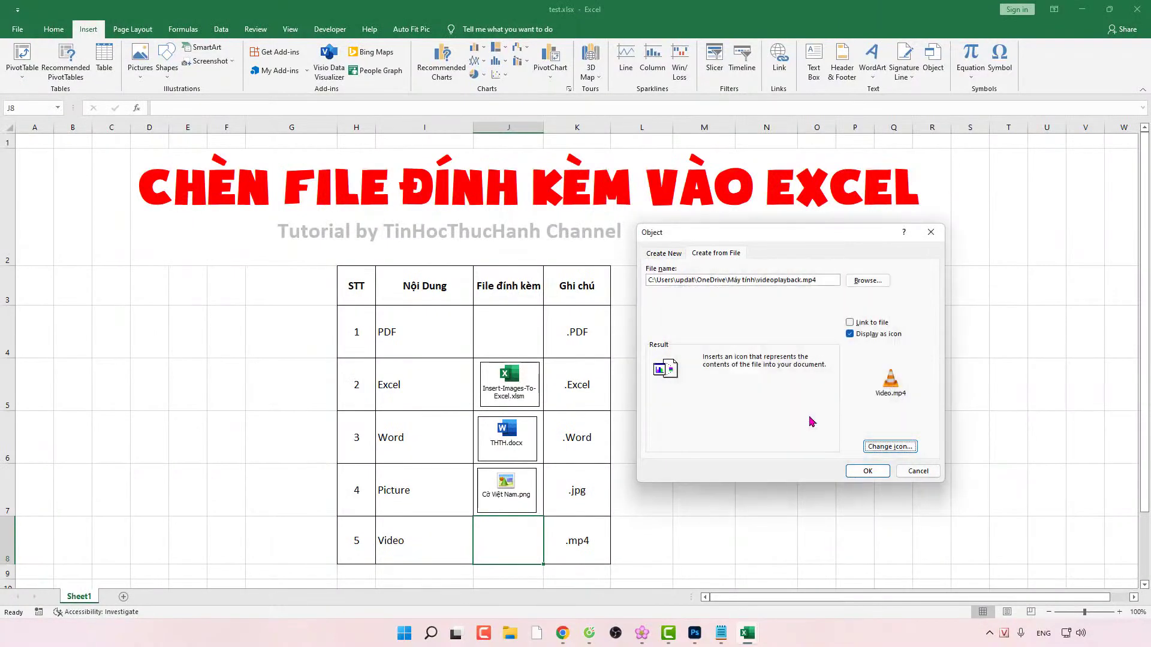
# Step: Insert the Video.mp4 VLC icon and centre it in cell J8
pyautogui.click(865, 471)
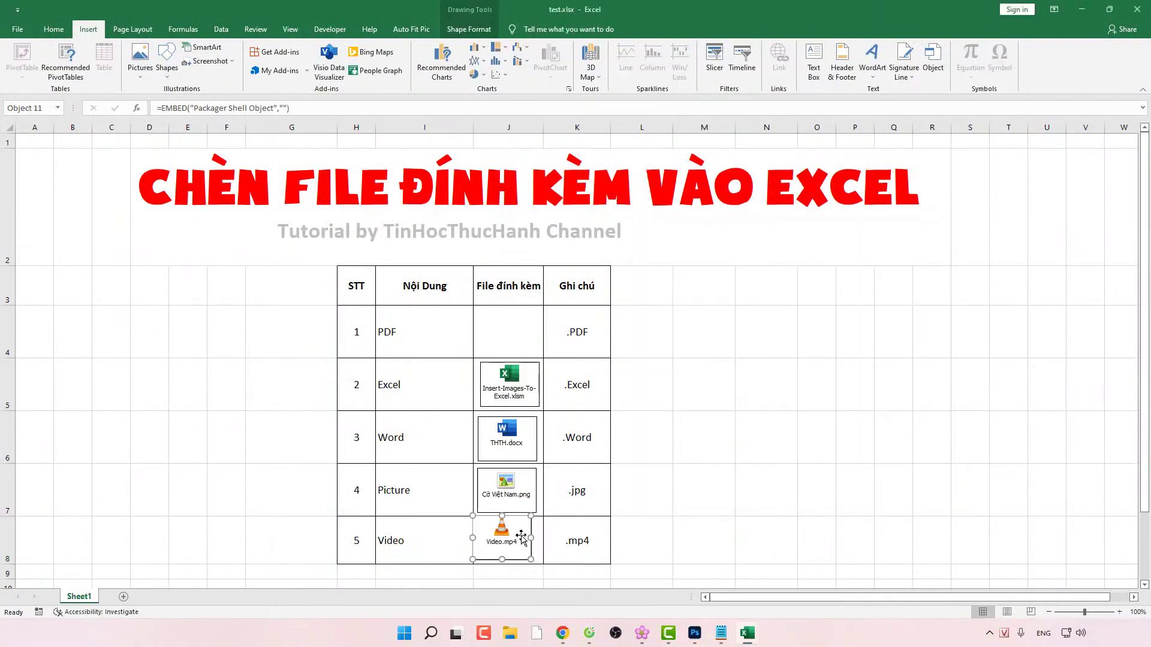
pyautogui.moveTo(520, 535); pyautogui.dragTo(526, 537)
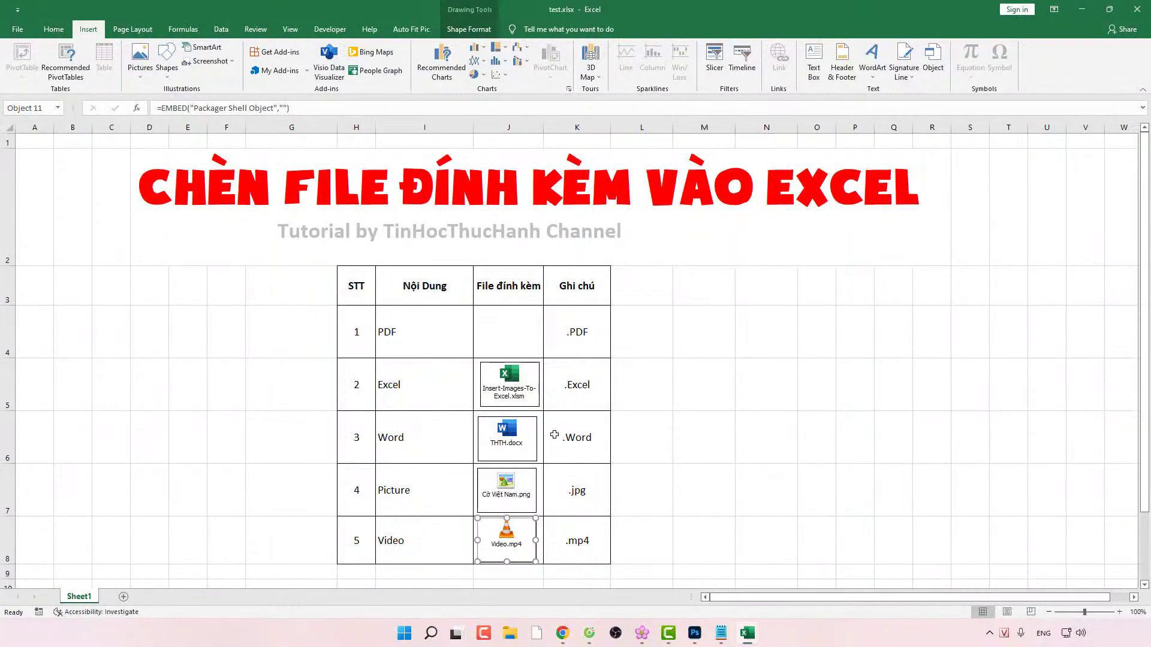
pyautogui.click(503, 323)
pyautogui.click(638, 395)
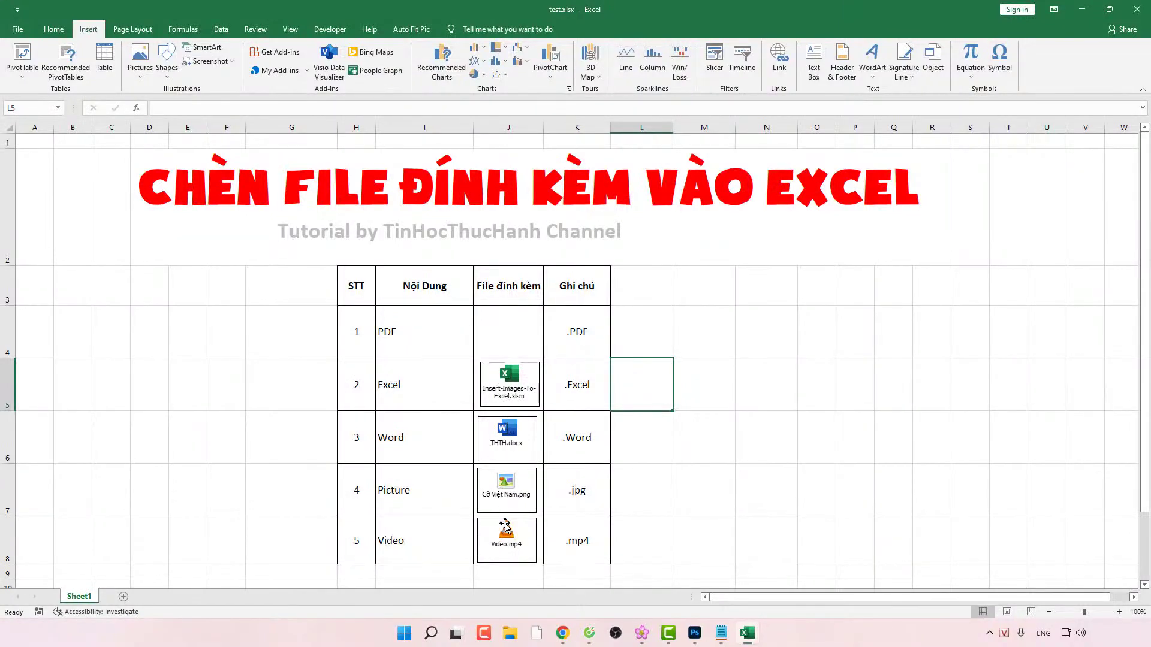
pyautogui.click(507, 485)
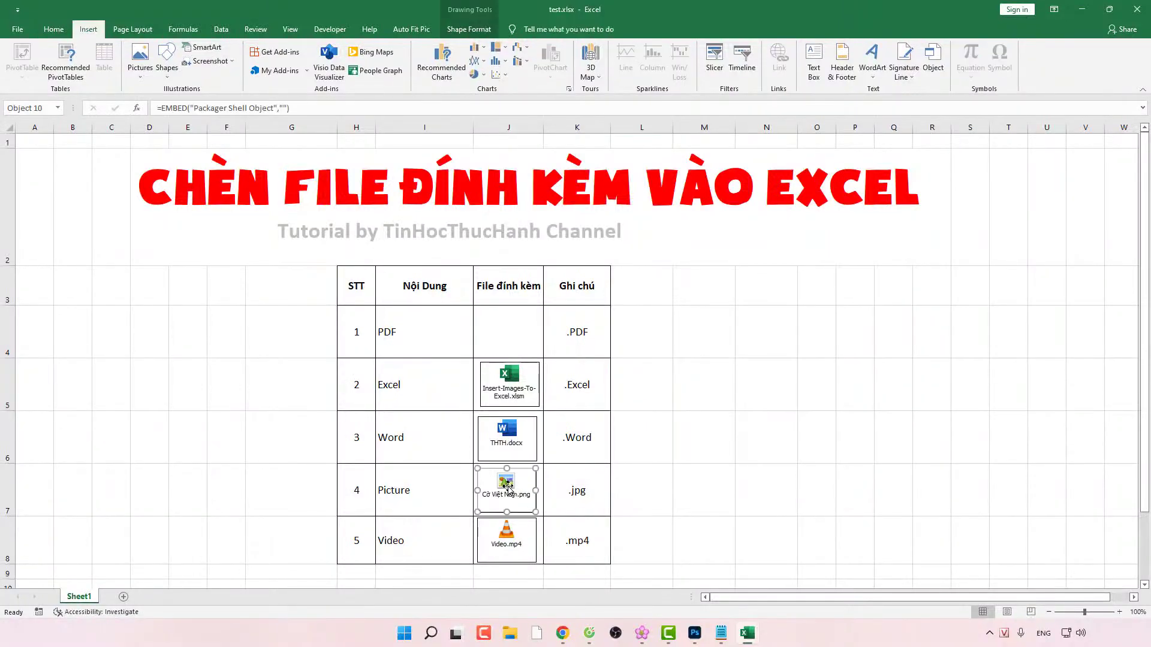
pyautogui.doubleClick(507, 488)
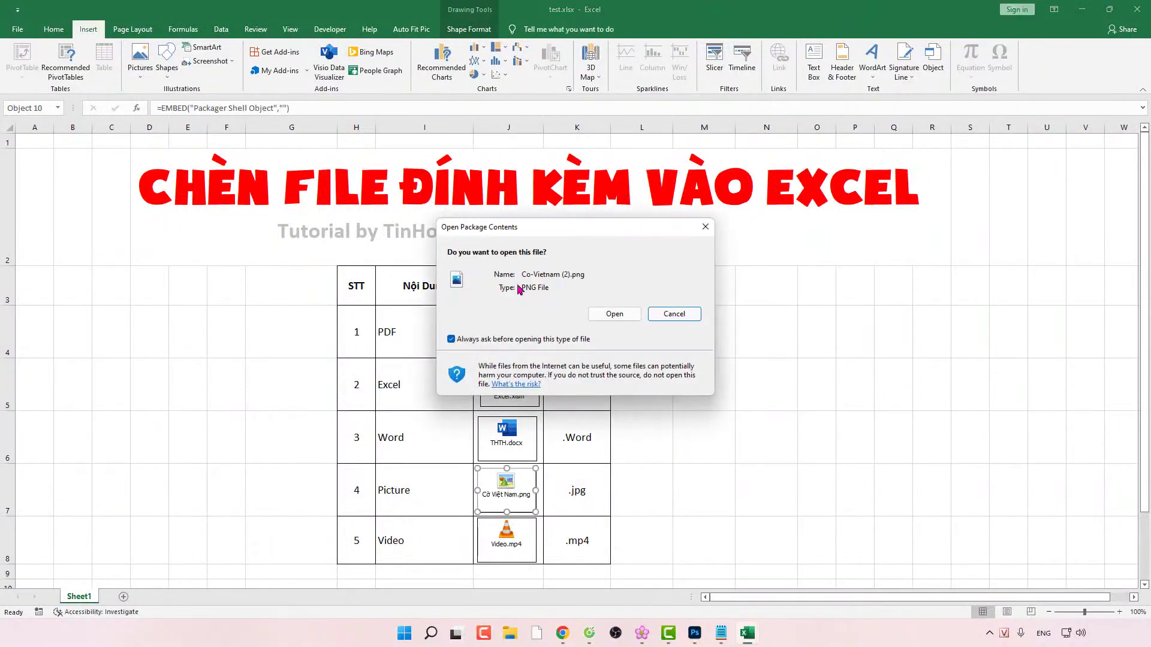
pyautogui.click(613, 314)
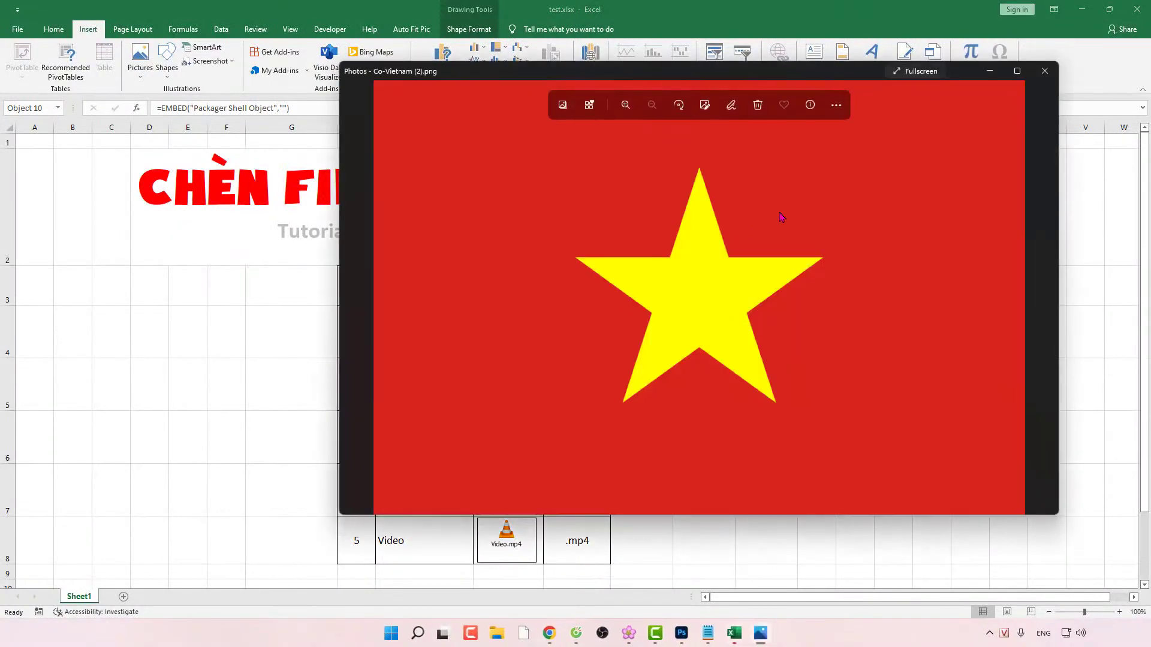
pyautogui.click(1044, 70)
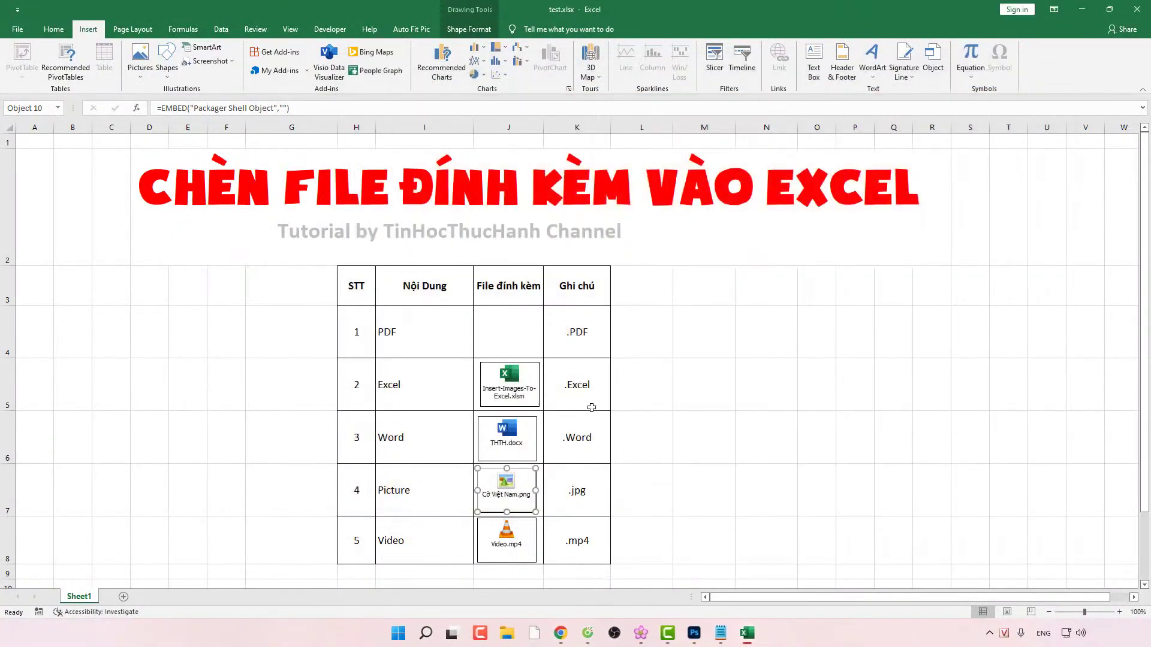
pyautogui.click(508, 438)
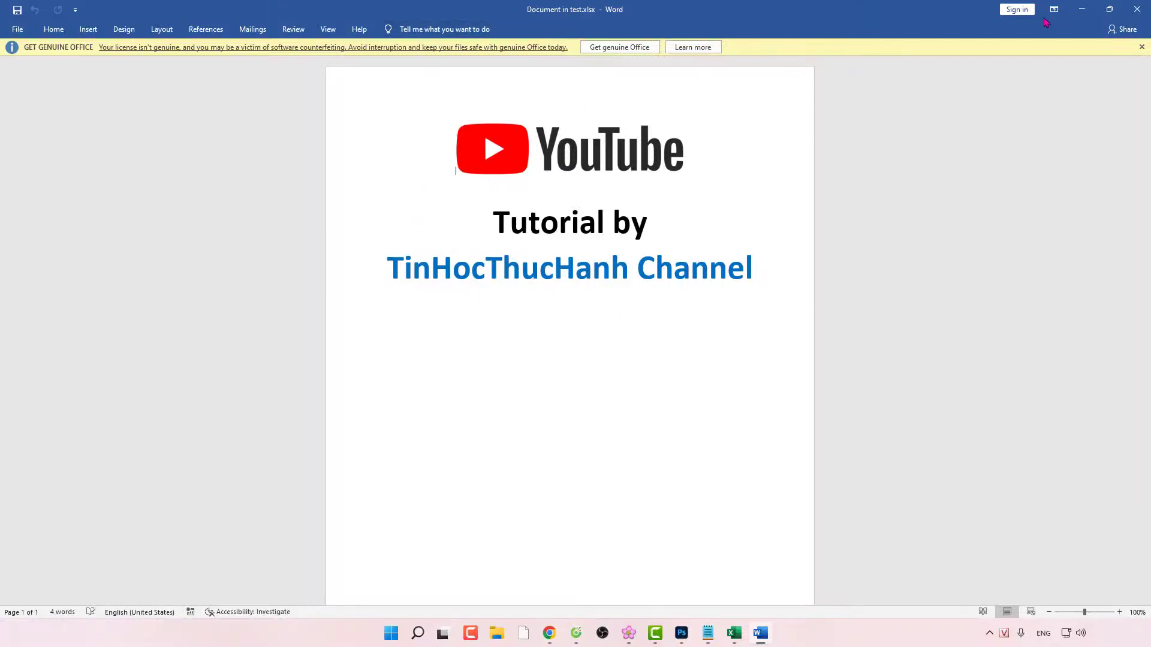
pyautogui.click(1110, 9)
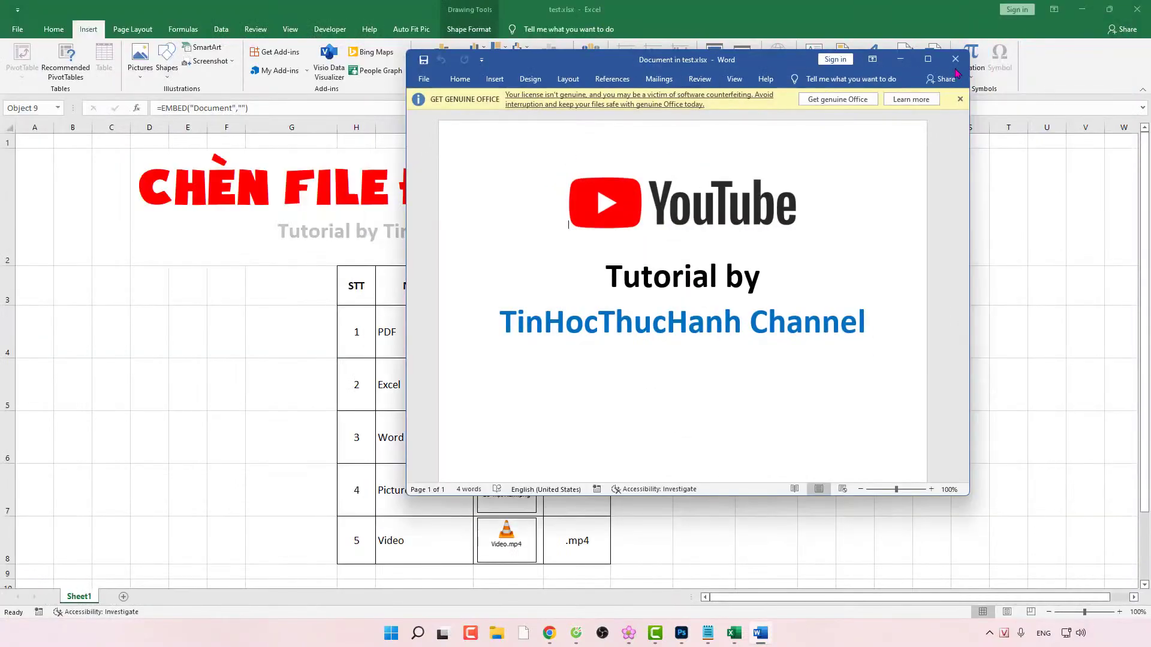
pyautogui.click(955, 59)
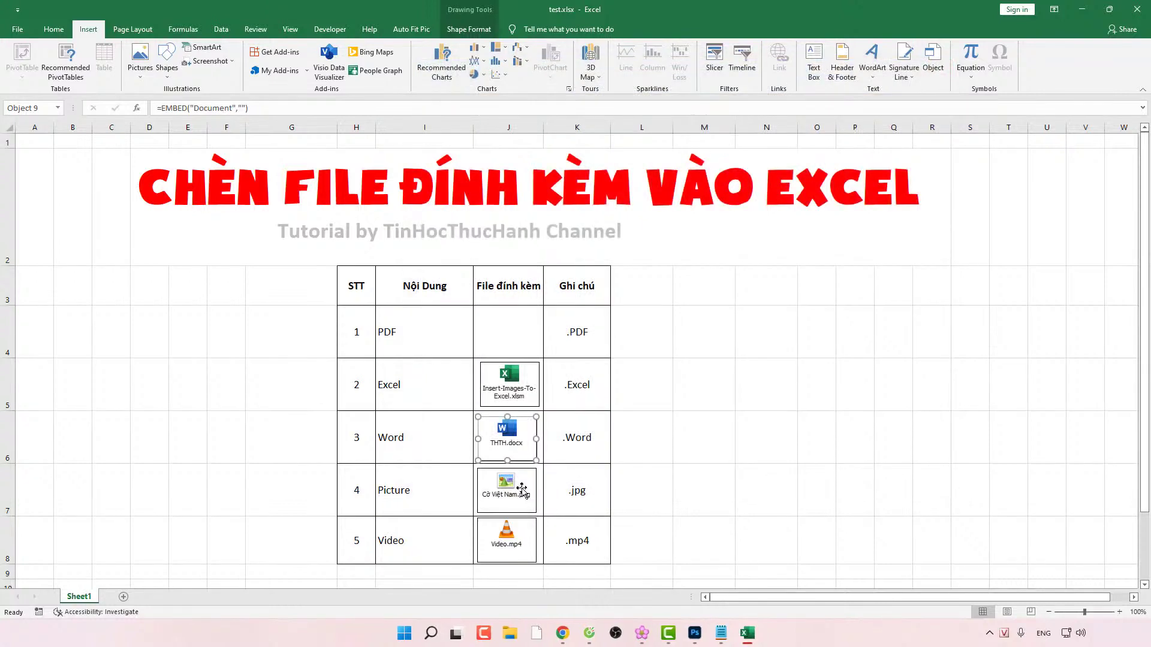
pyautogui.click(508, 538)
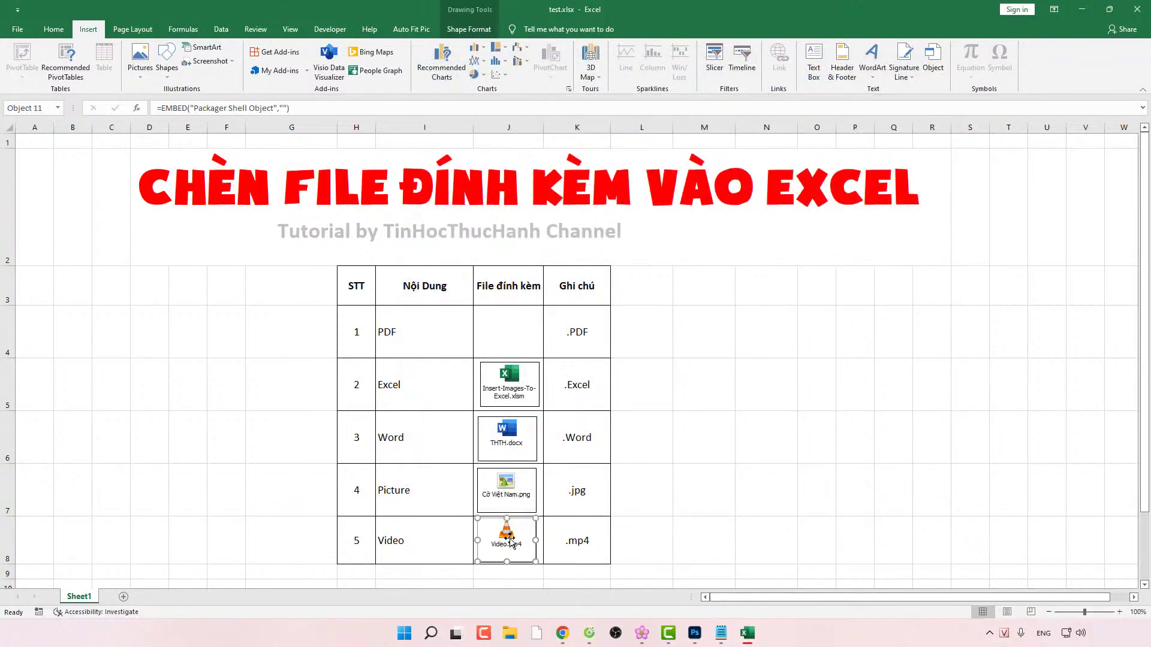
pyautogui.doubleClick(513, 537)
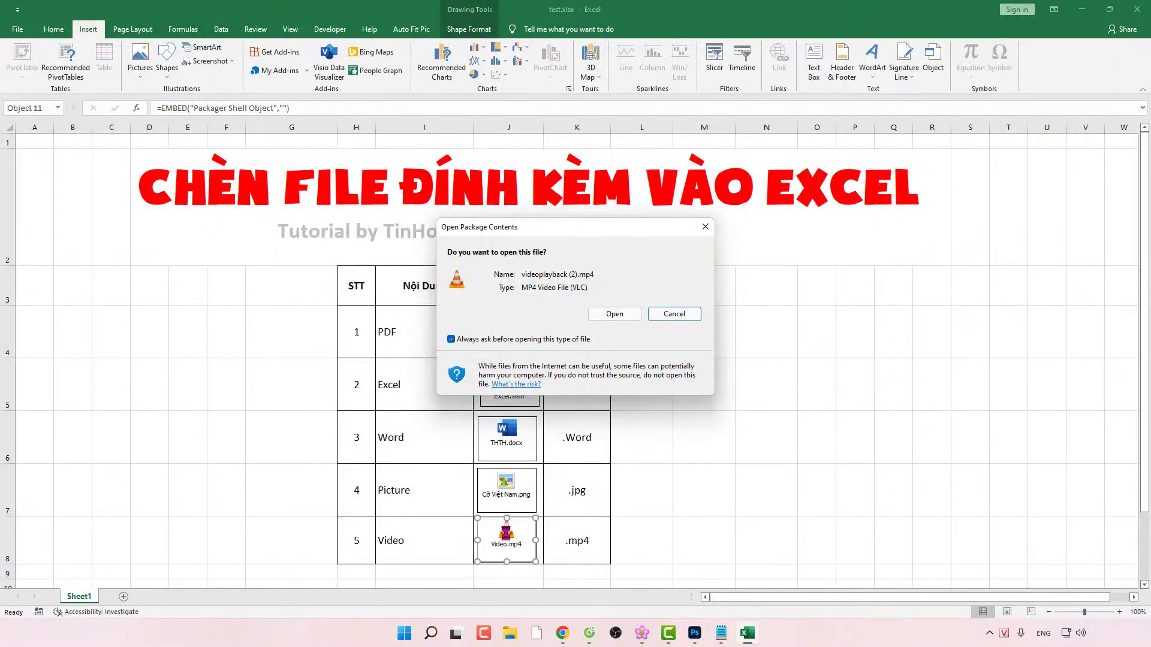
pyautogui.click(612, 315)
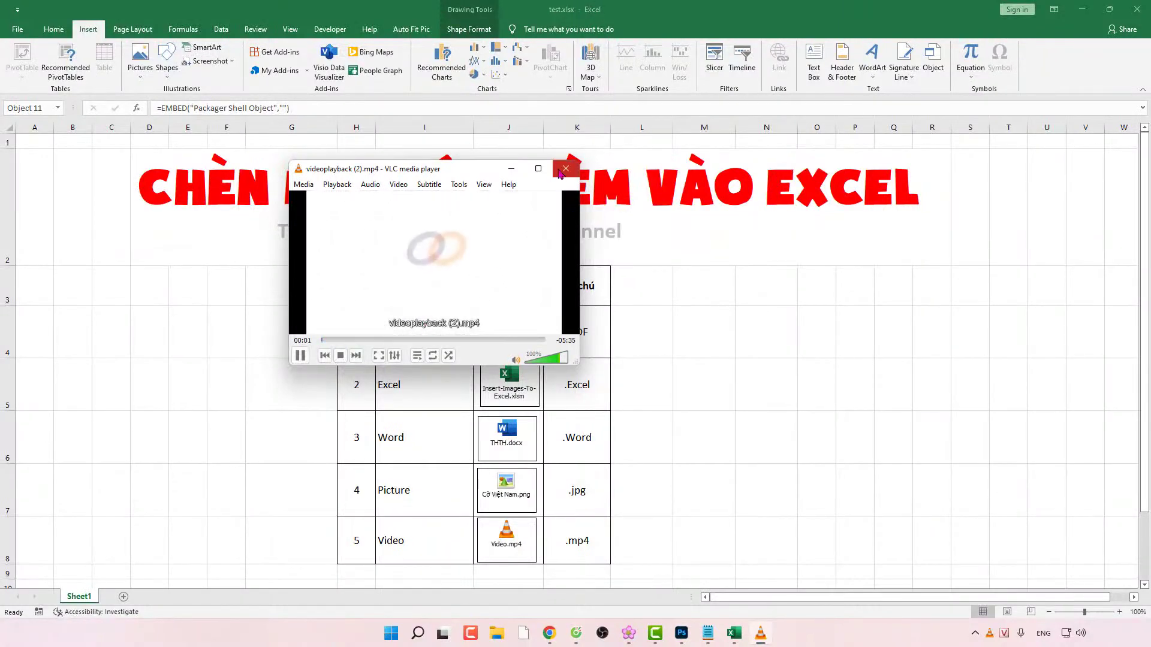
pyautogui.click(525, 362)
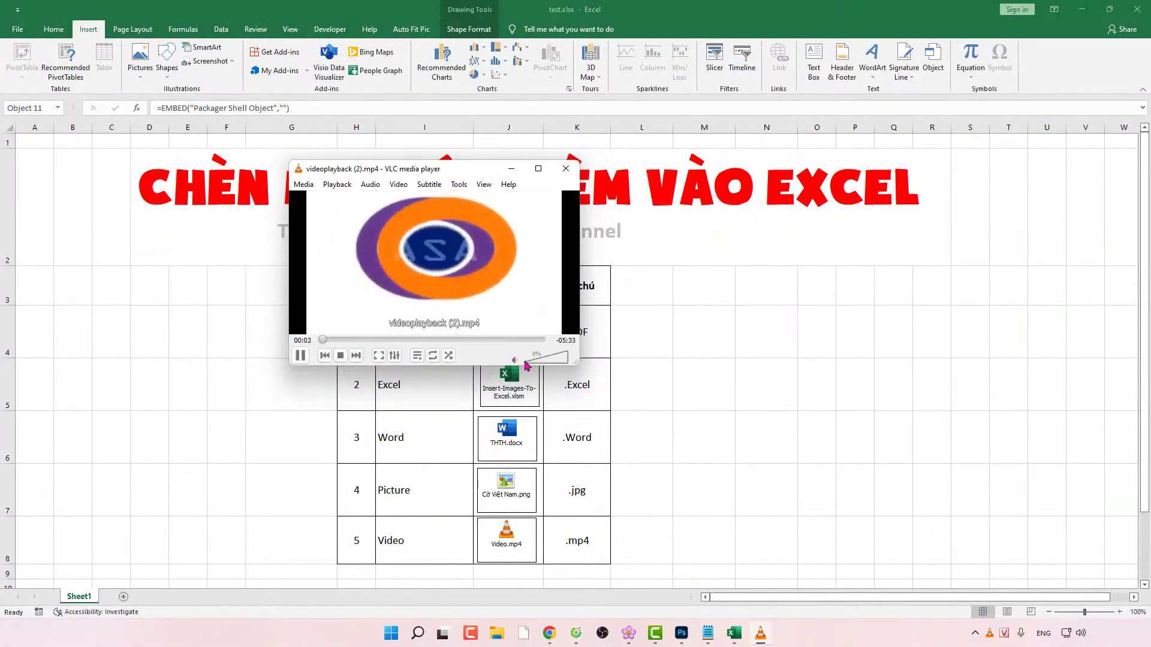
pyautogui.click(566, 168)
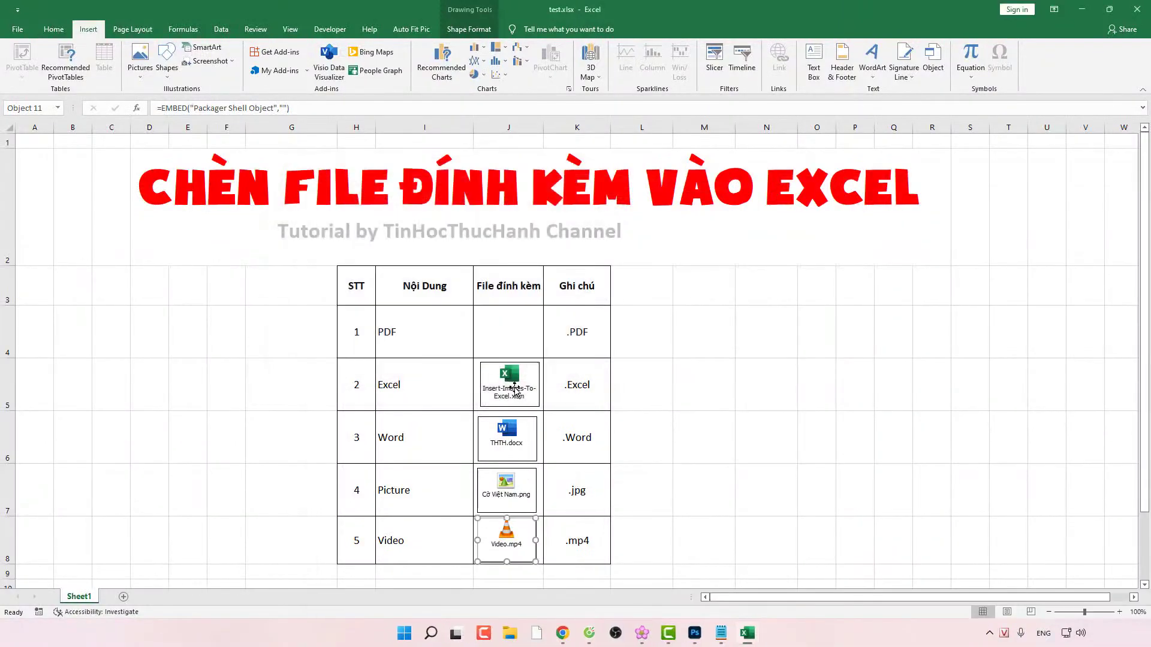
pyautogui.doubleClick(511, 386)
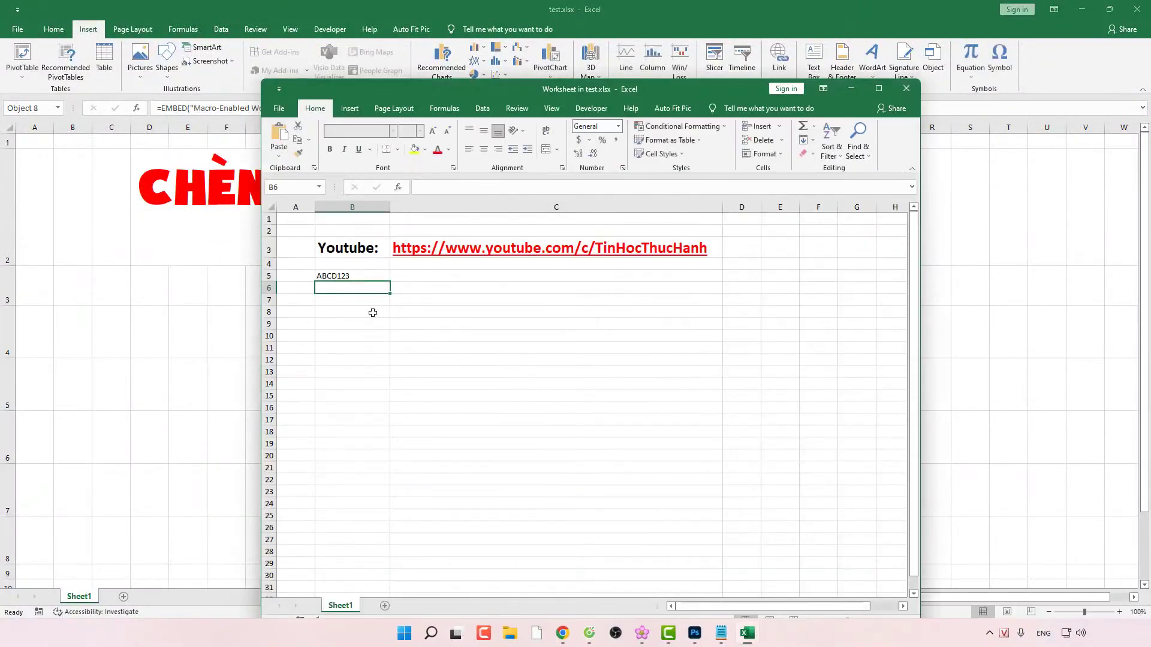
pyautogui.click(905, 88)
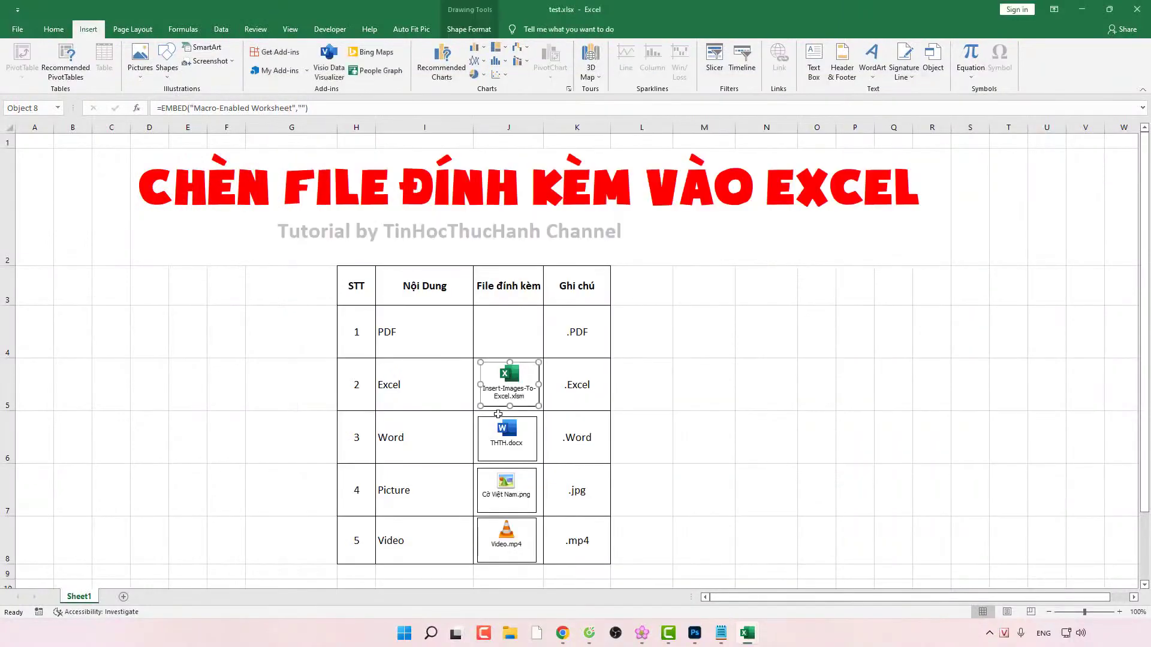
pyautogui.click(508, 430)
pyautogui.doubleClick(507, 430)
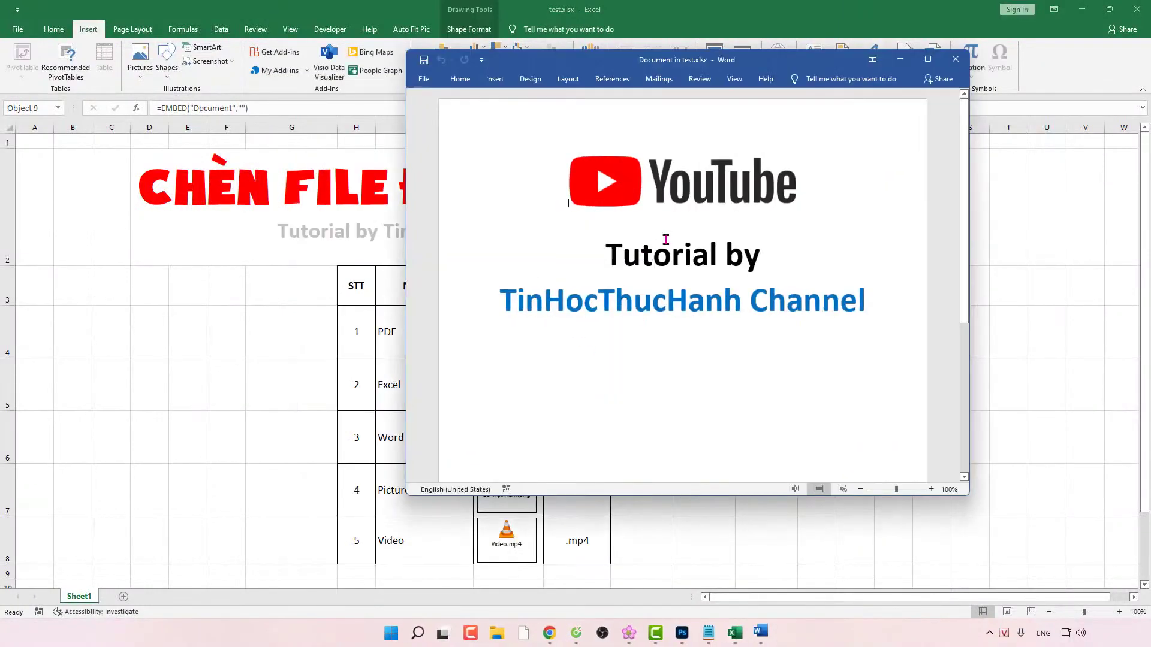
pyautogui.click(955, 59)
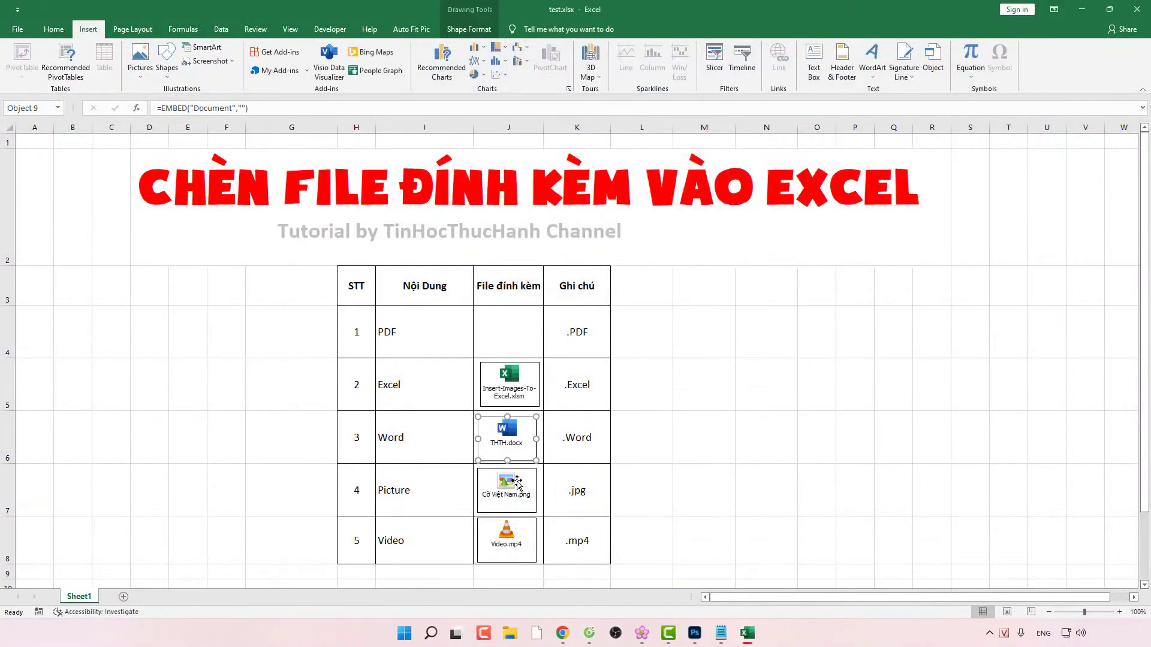
pyautogui.doubleClick(516, 480)
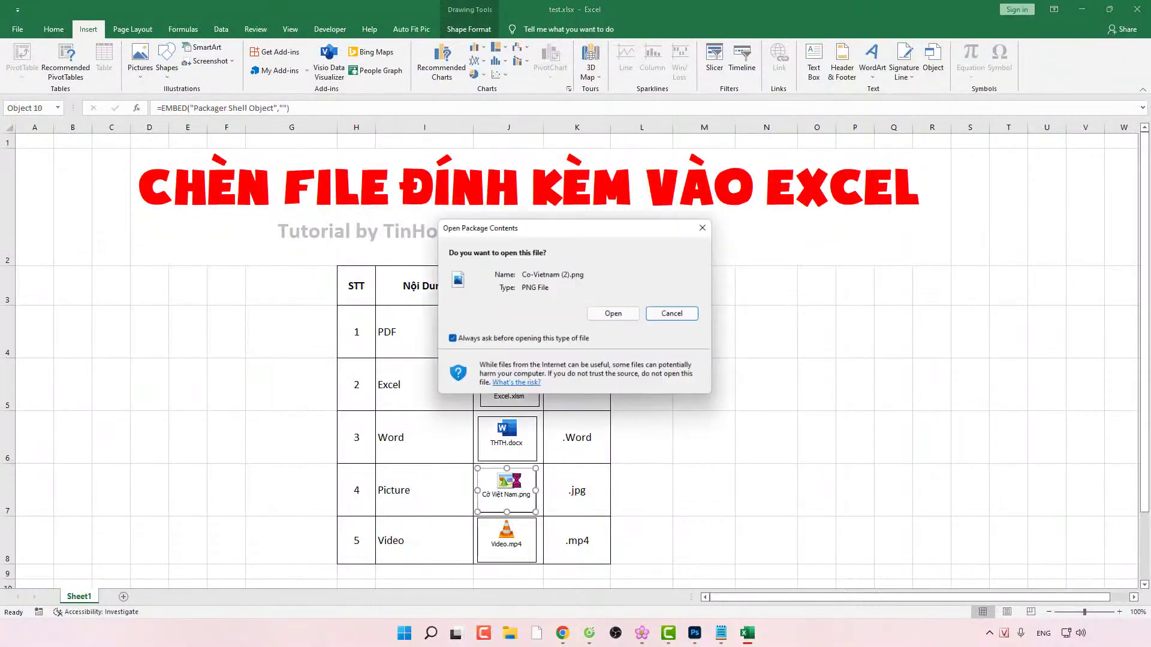
pyautogui.click(615, 313)
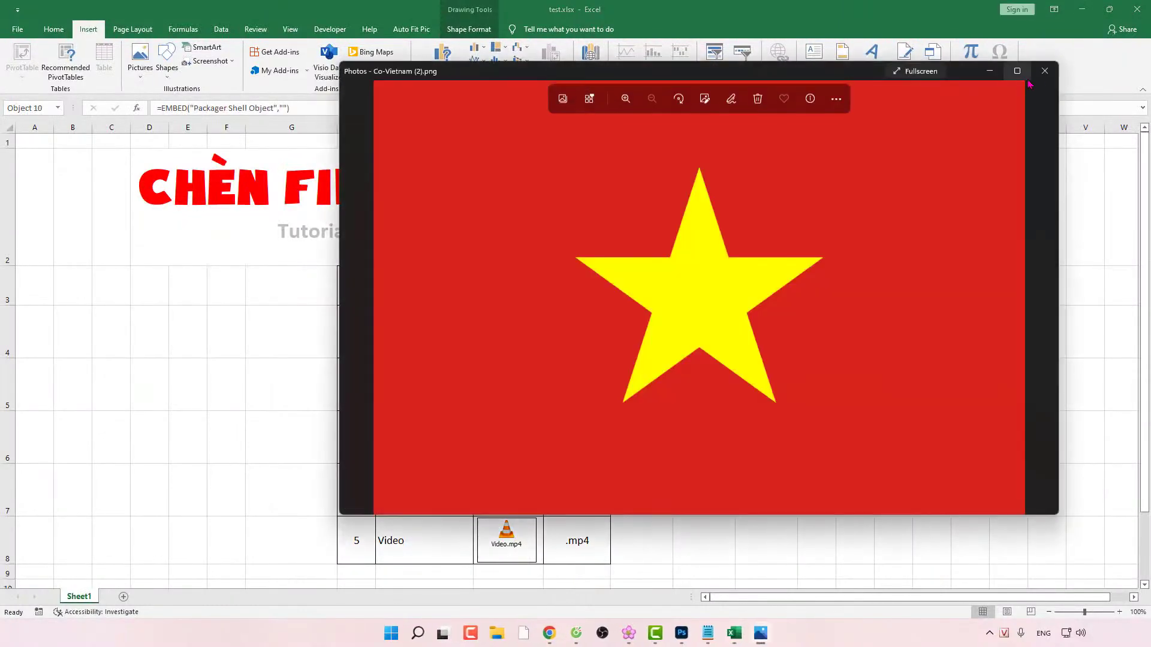
pyautogui.click(1045, 71)
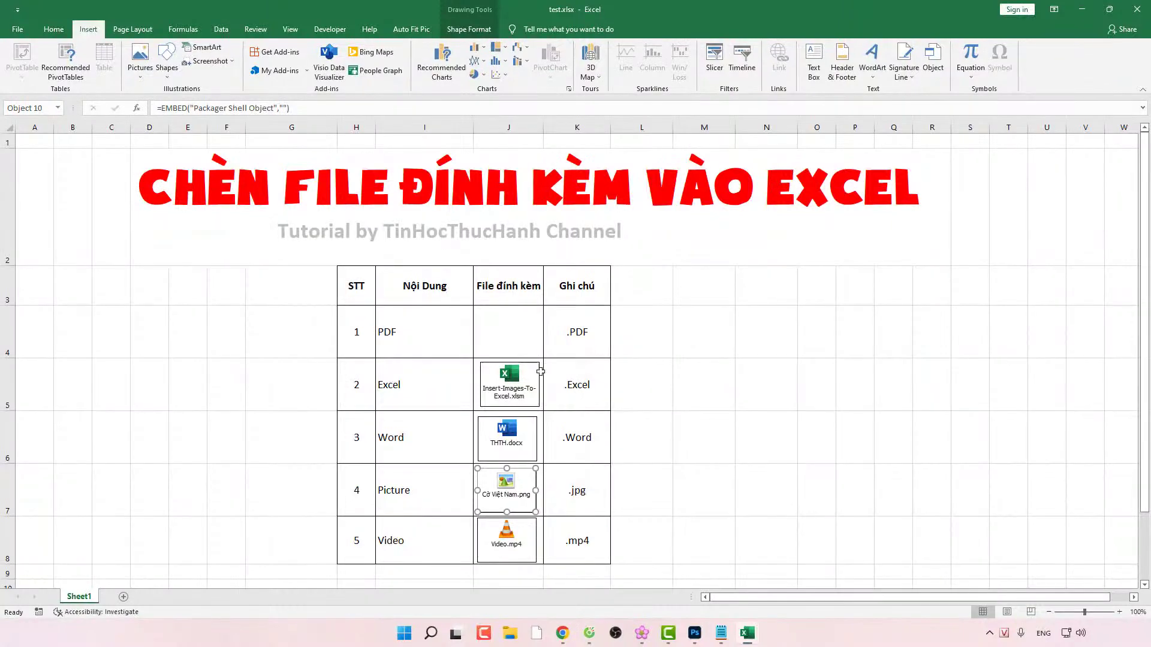
pyautogui.click(508, 345)
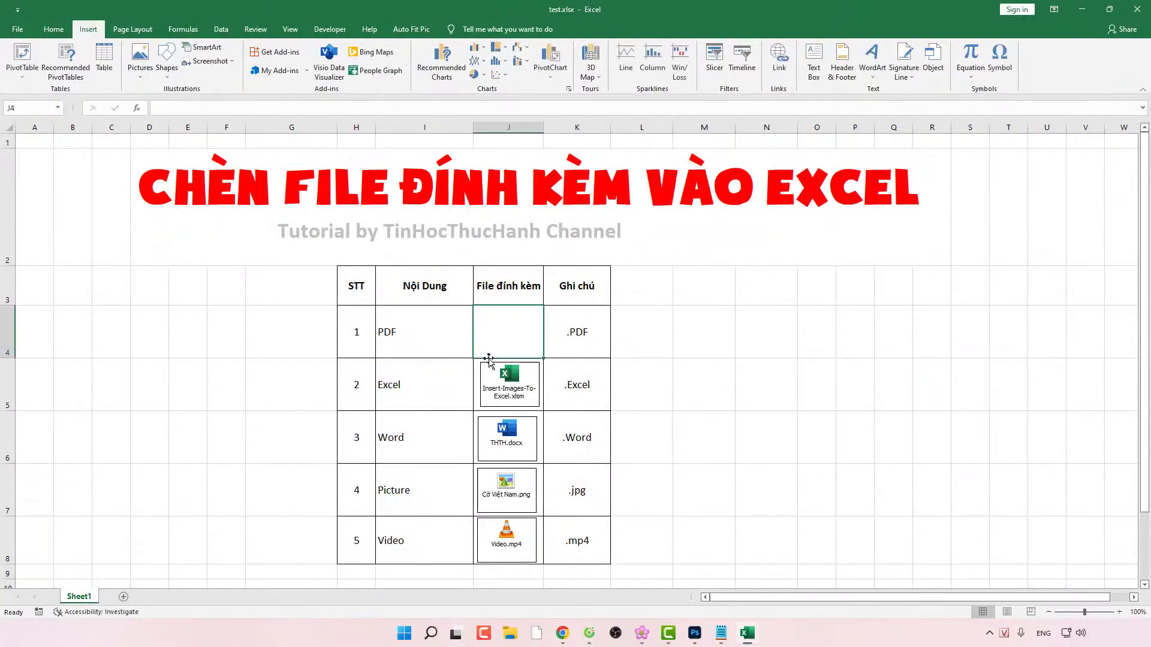
# Step: Enlarge the xlsm icon so it spills past J5 over the THTH.docx icon
pyautogui.click(499, 386)
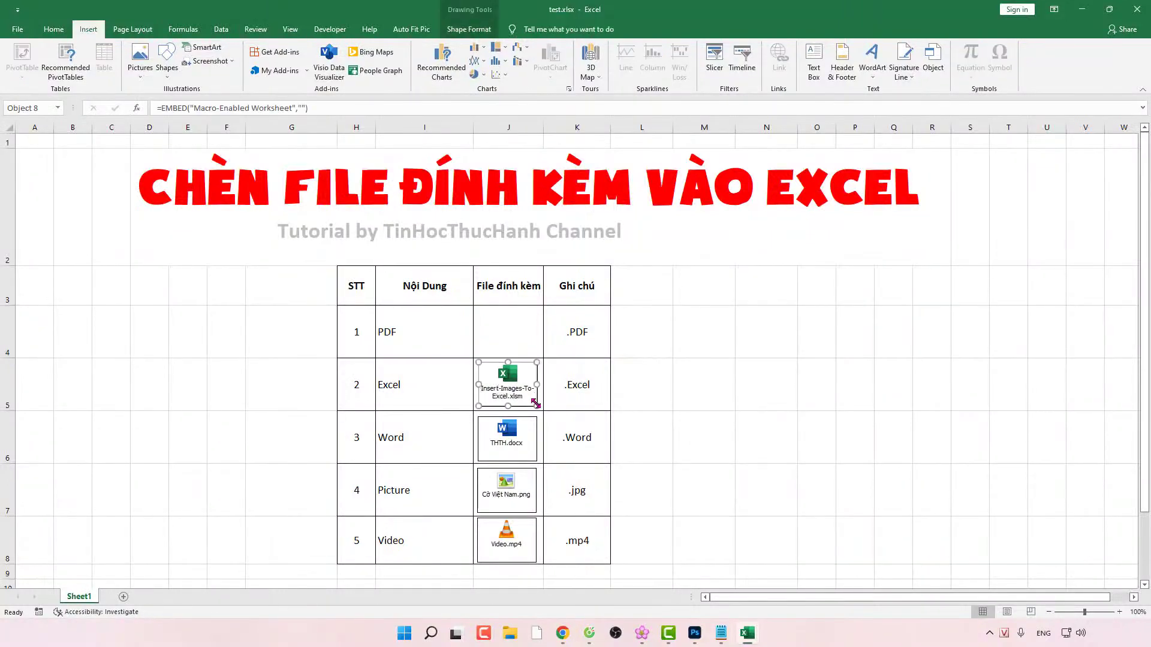
pyautogui.moveTo(535, 407); pyautogui.dragTo(548, 414)
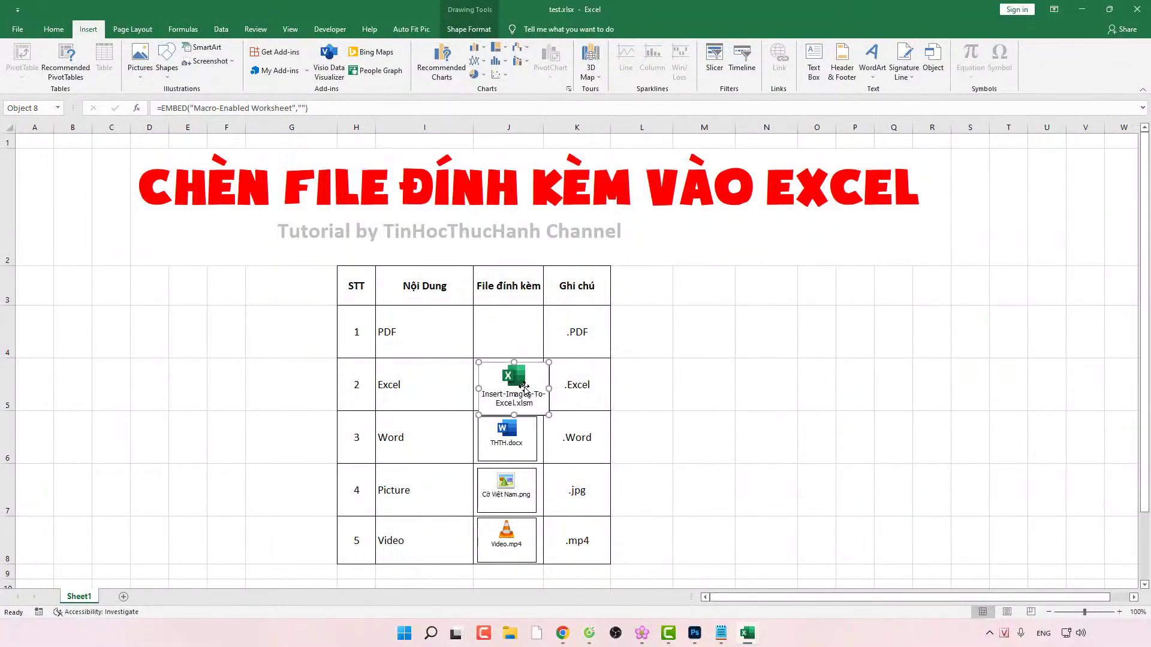
pyautogui.moveTo(524, 386); pyautogui.dragTo(531, 386)
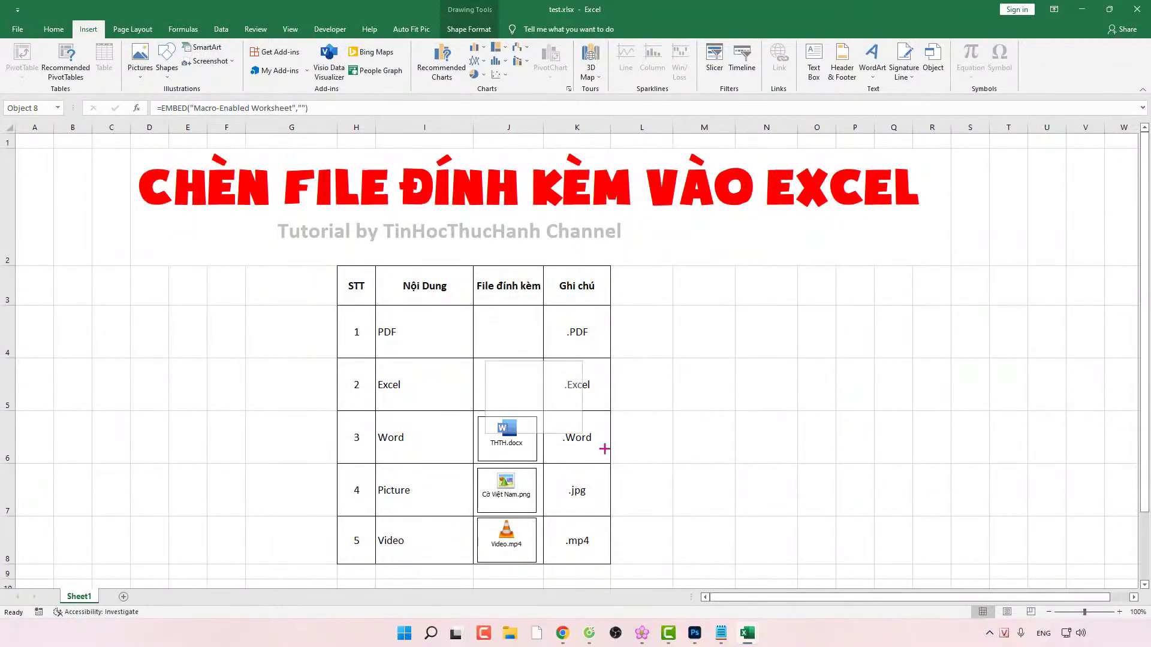
pyautogui.moveTo(604, 449); pyautogui.dragTo(605, 449)
pyautogui.moveTo(482, 367); pyautogui.dragTo(502, 375)
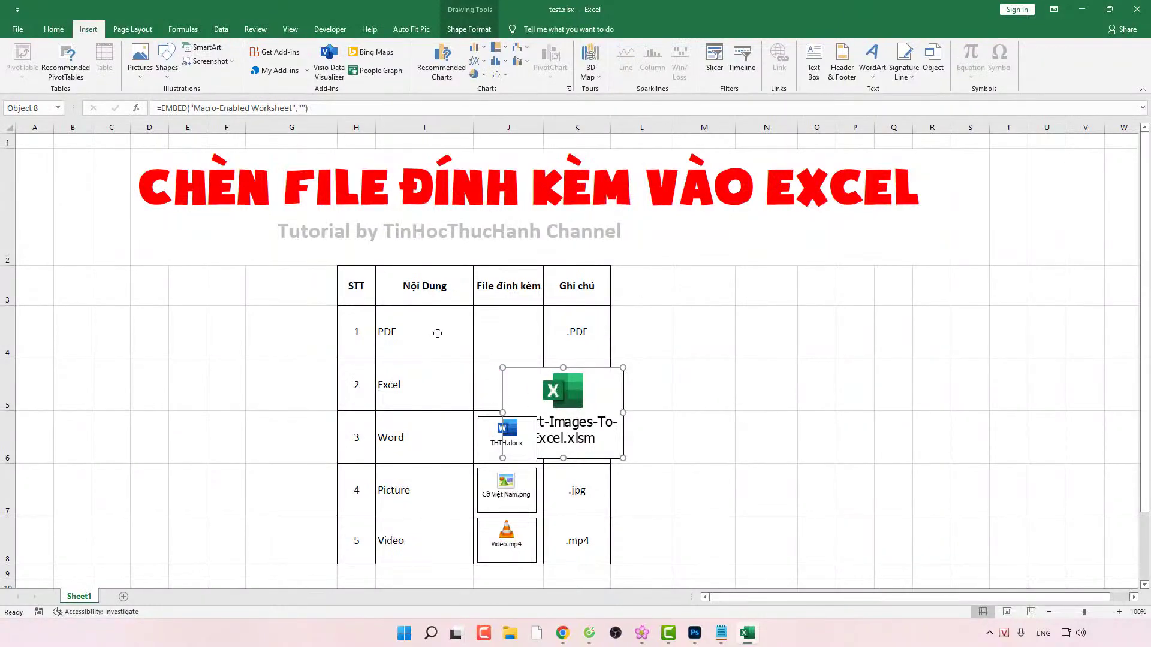
pyautogui.click(401, 31)
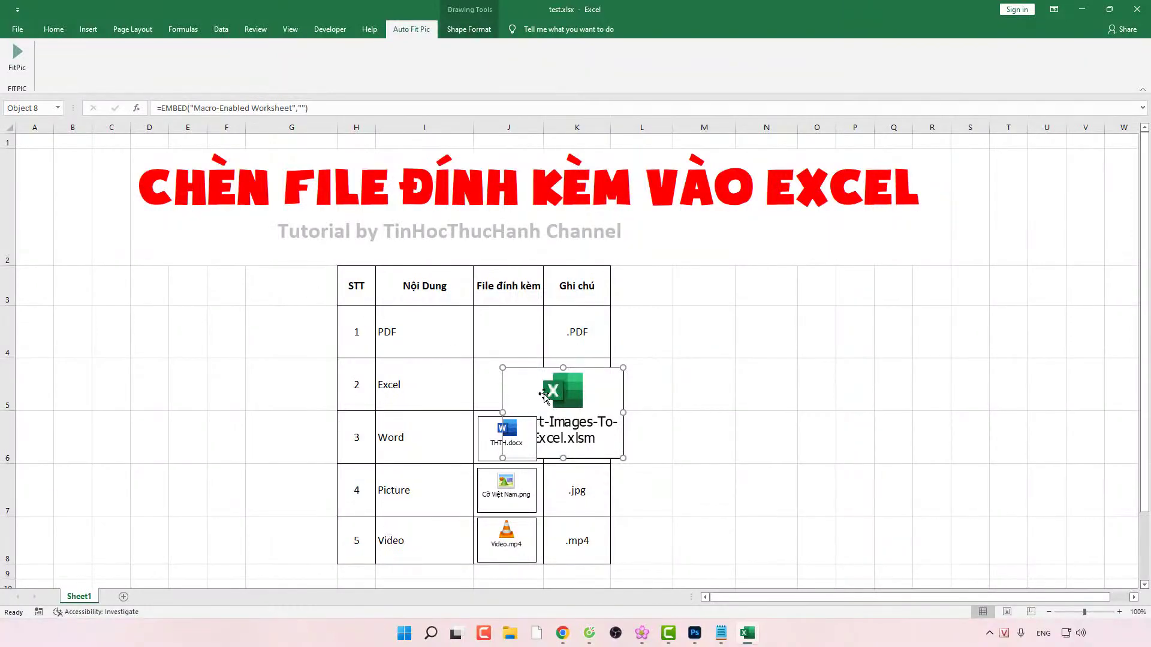
# Step: Use FitPic to snap the xlsm, docx, png and mp4 icons into cells J5–J8
pyautogui.click(18, 60)
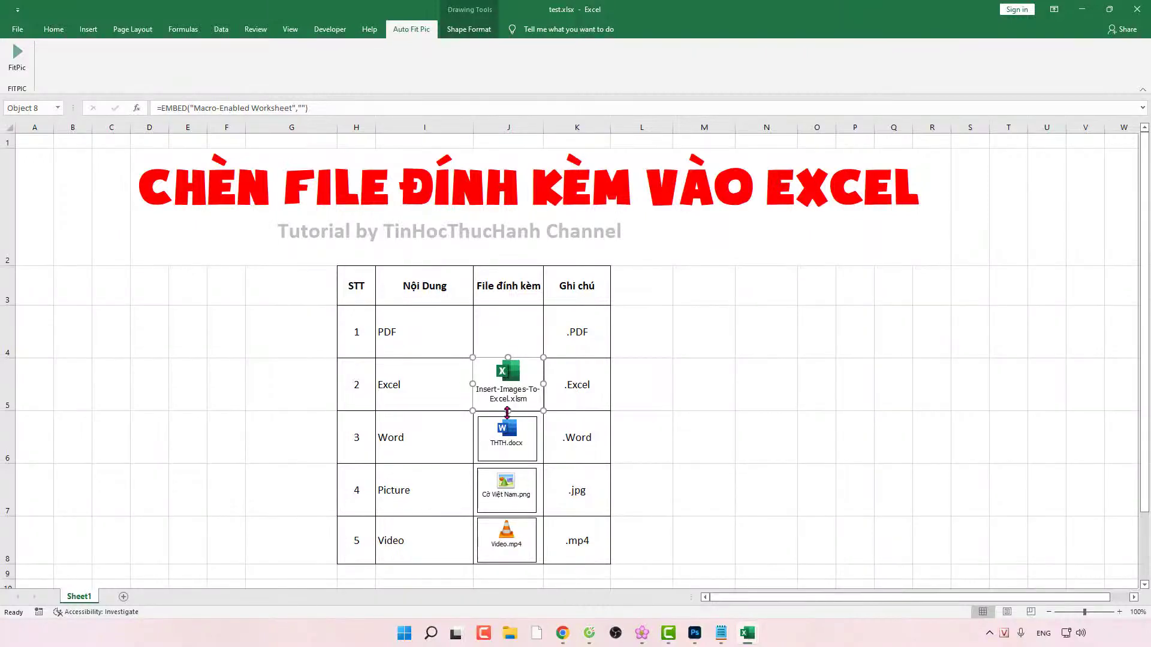
pyautogui.moveTo(507, 439); pyautogui.dragTo(529, 448)
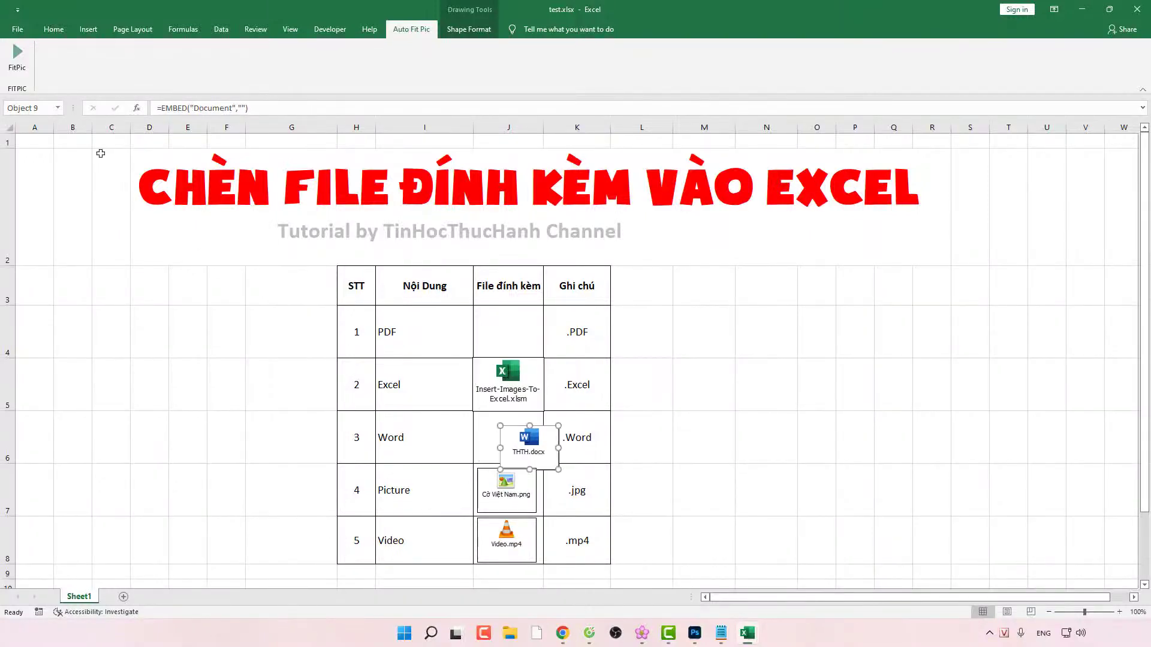
pyautogui.click(18, 60)
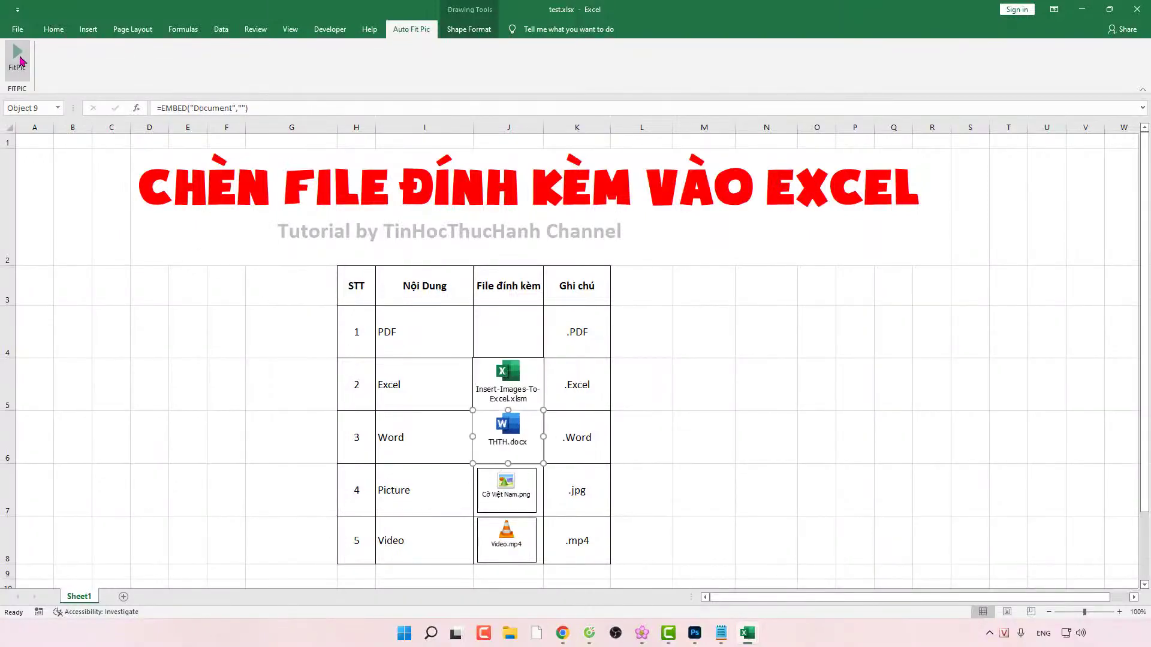
pyautogui.click(507, 487)
pyautogui.click(17, 59)
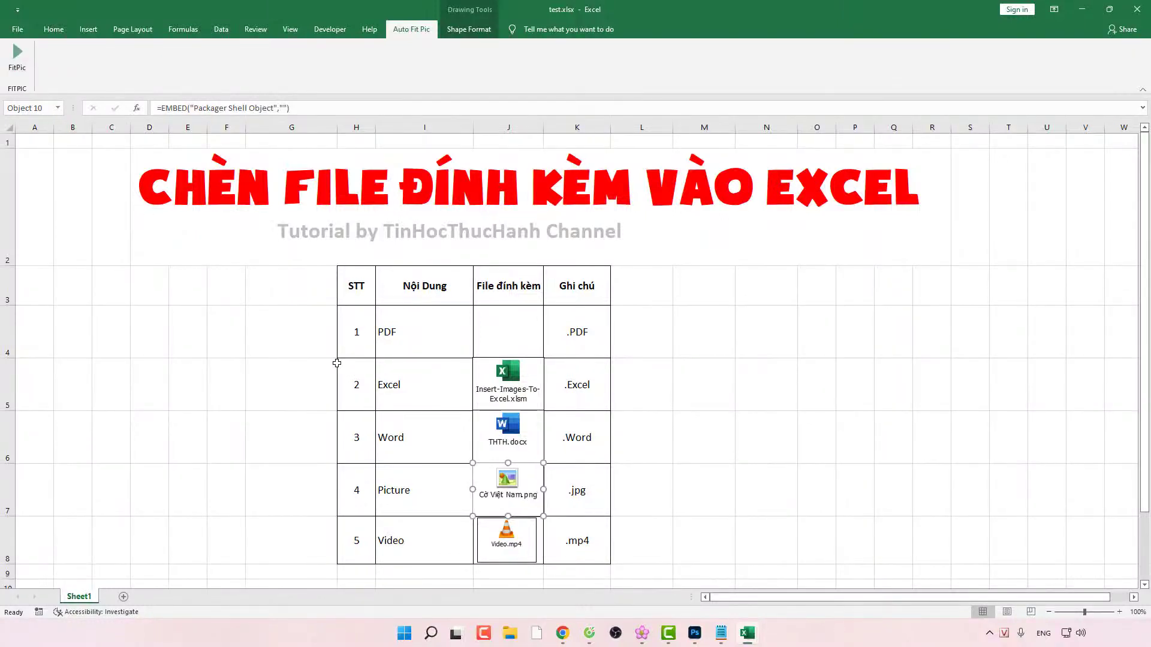
pyautogui.click(510, 549)
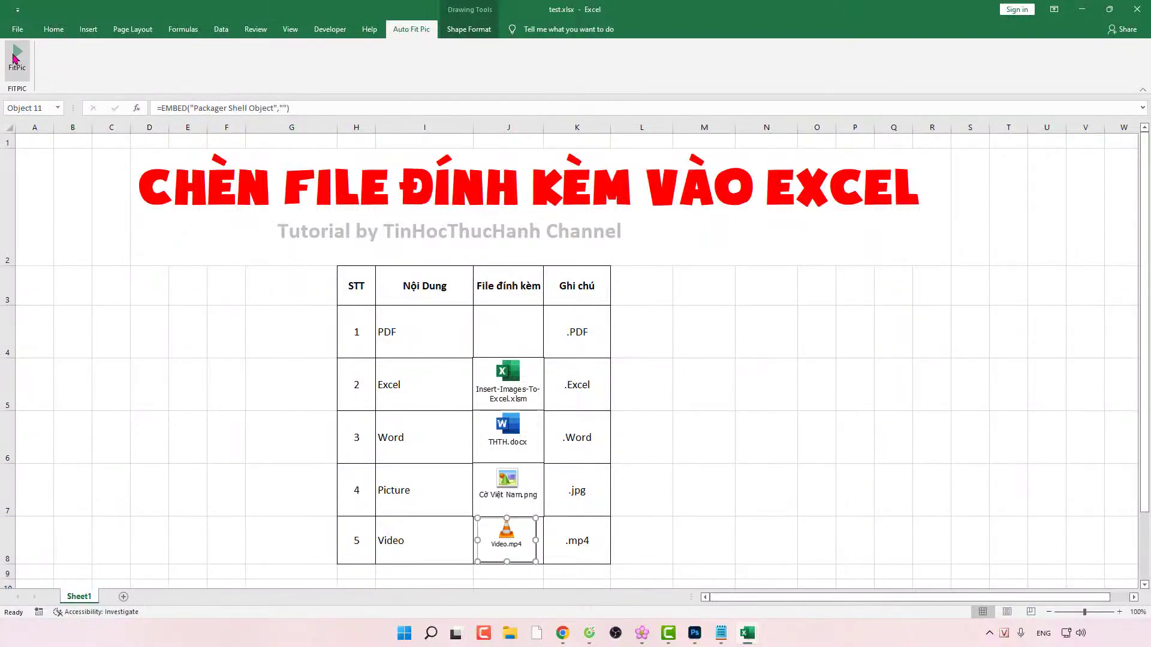
pyautogui.click(17, 59)
pyautogui.click(256, 327)
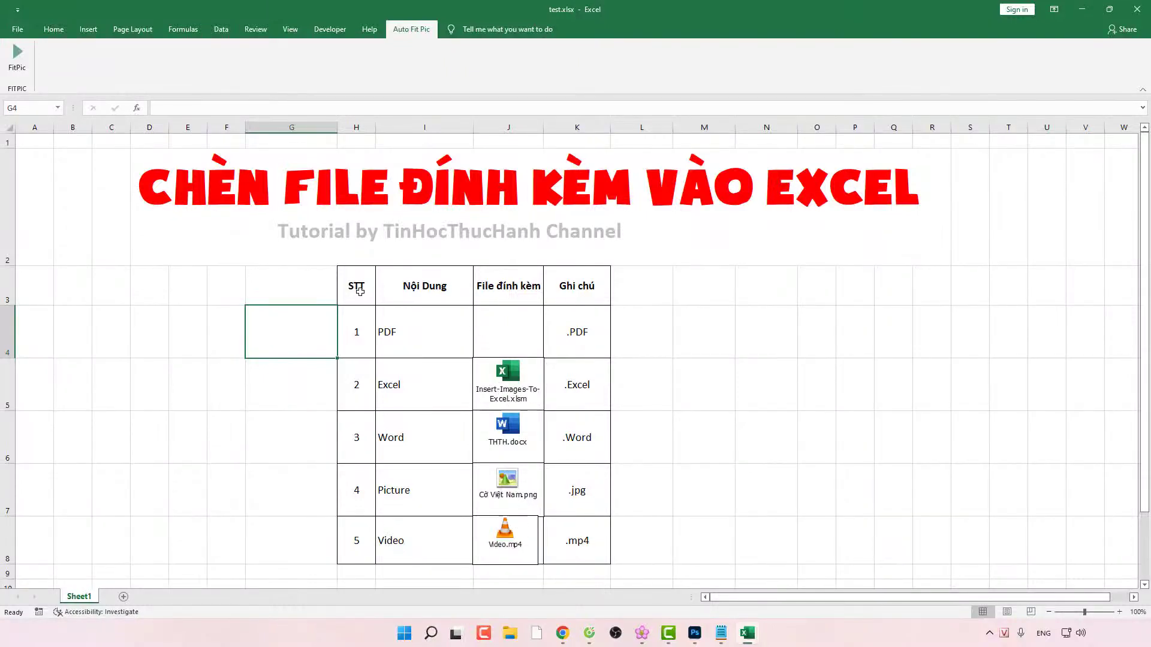
pyautogui.moveTo(360, 291); pyautogui.dragTo(558, 288)
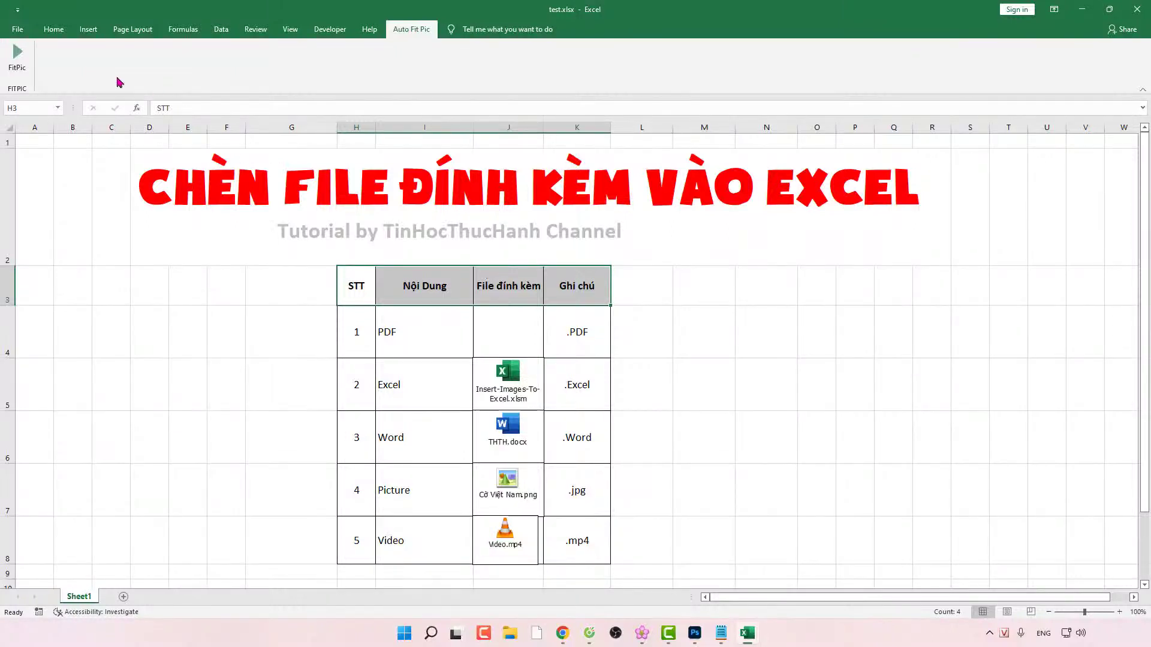
# Step: Turn on Filter for the header row H3:K3
pyautogui.click(53, 29)
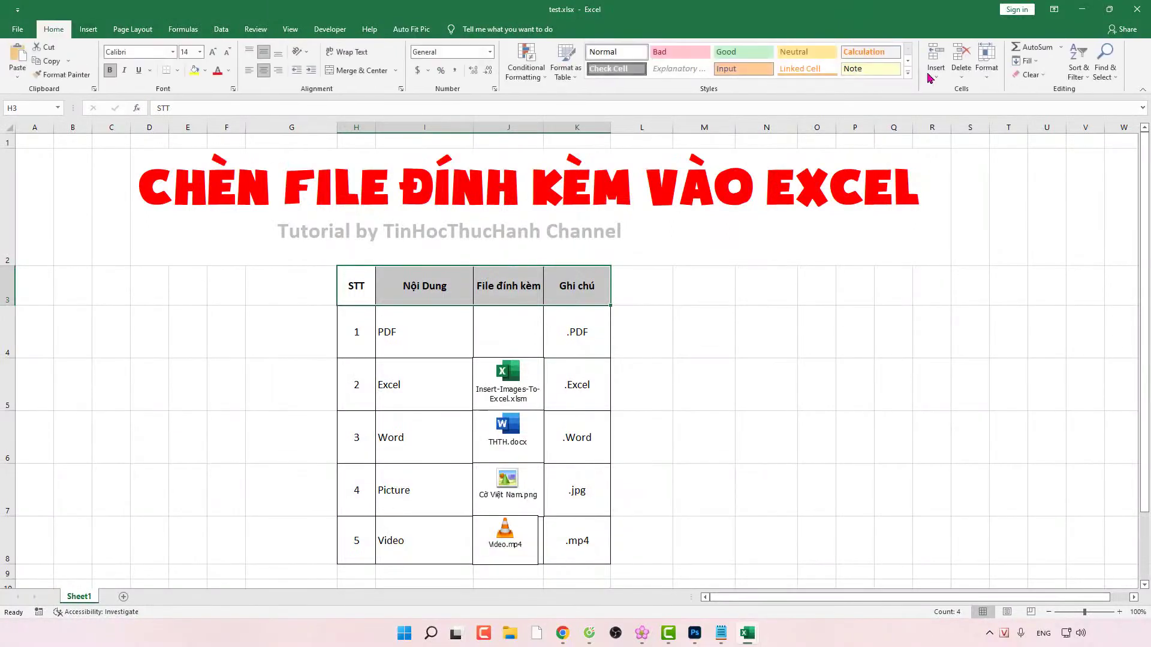
pyautogui.click(1077, 71)
pyautogui.click(1088, 137)
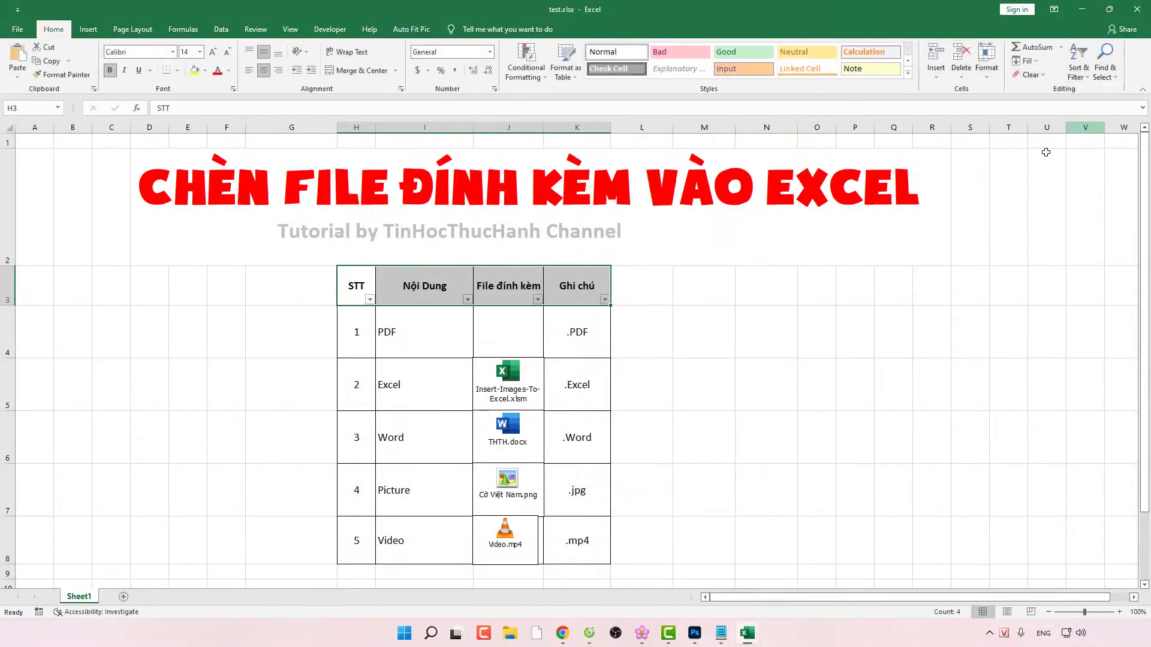
pyautogui.click(739, 334)
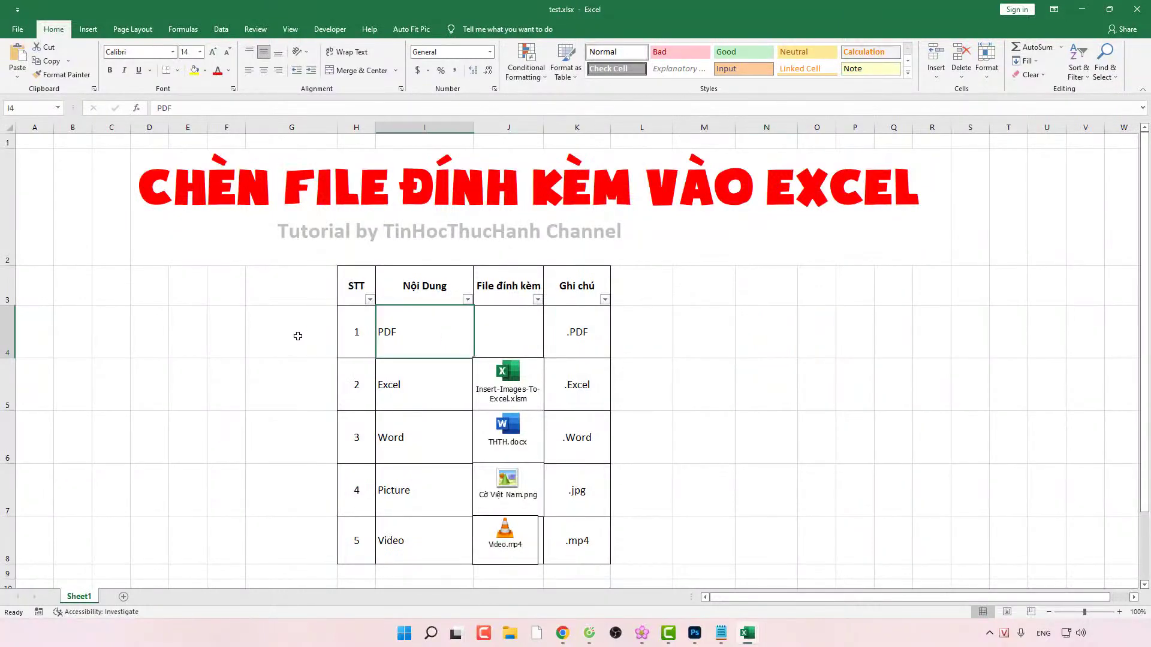
# Step: Delete row 4, the PDF entry with no attachment
pyautogui.rightClick(8, 327)
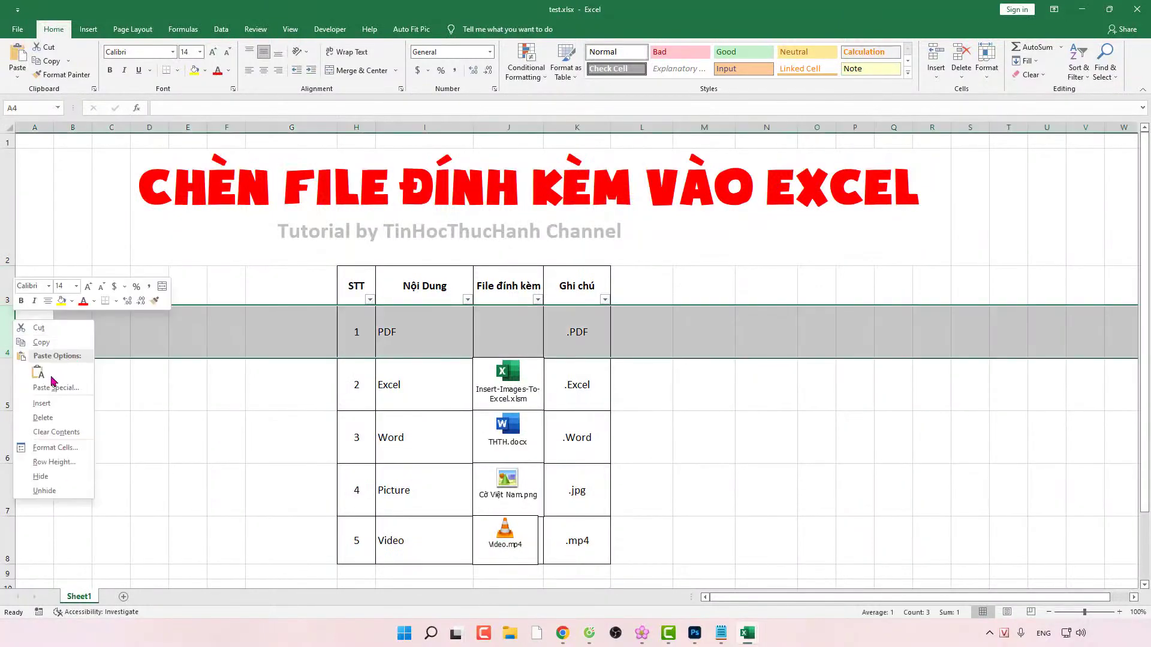
pyautogui.click(43, 417)
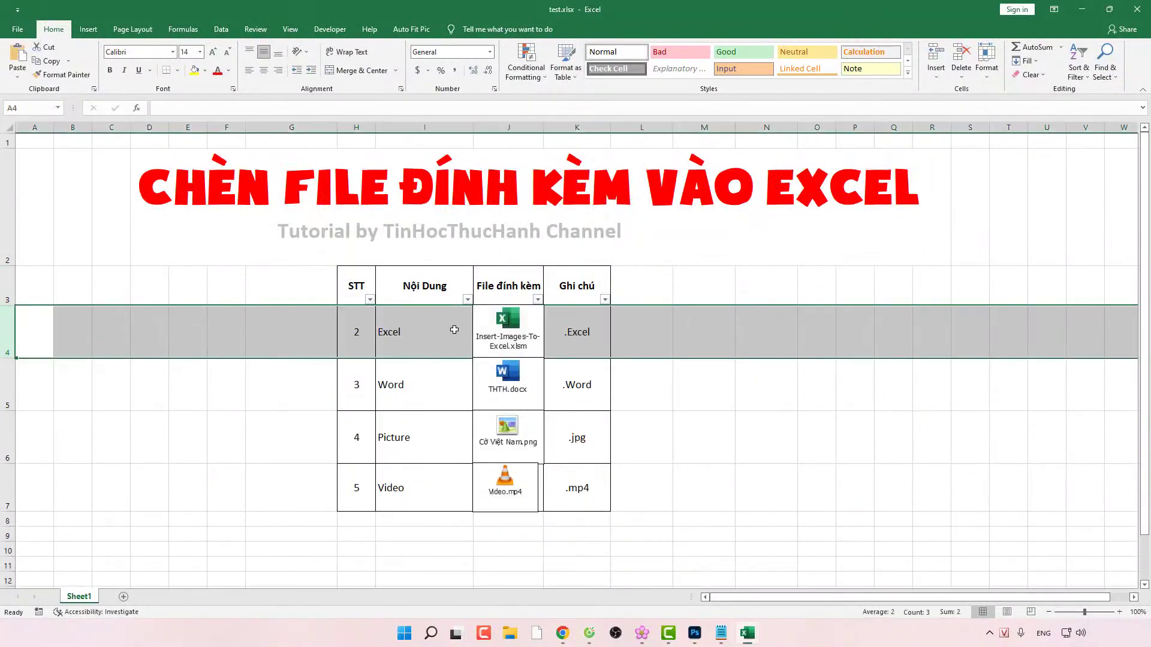
pyautogui.click(441, 330)
pyautogui.click(466, 299)
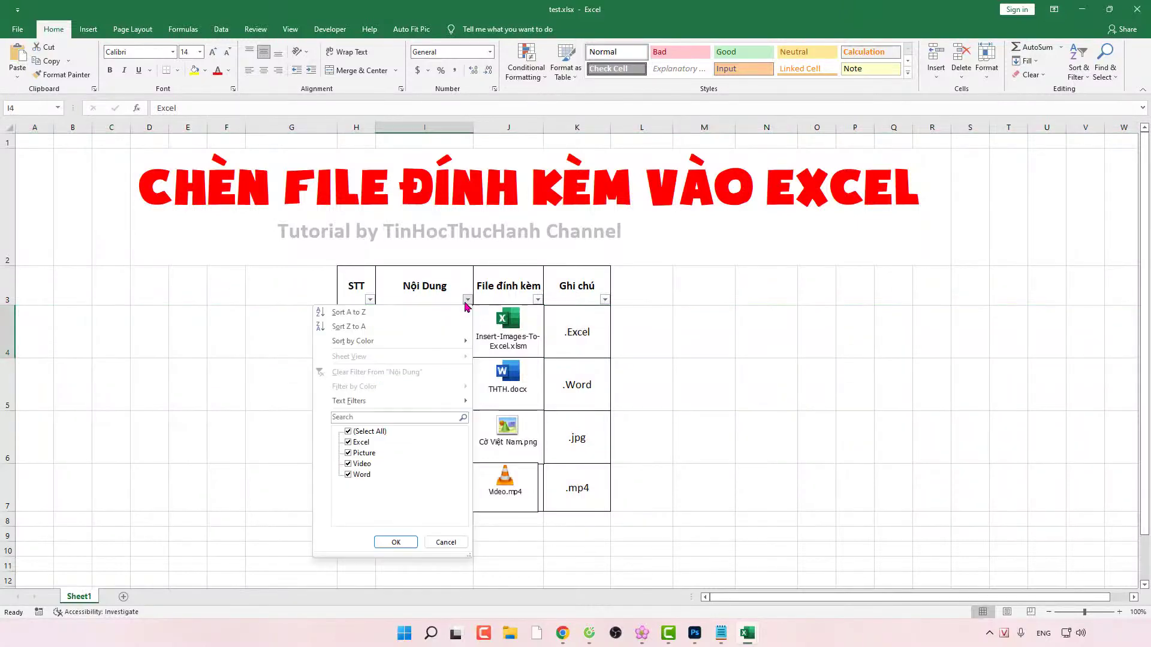
pyautogui.click(360, 432)
pyautogui.click(361, 443)
pyautogui.click(391, 543)
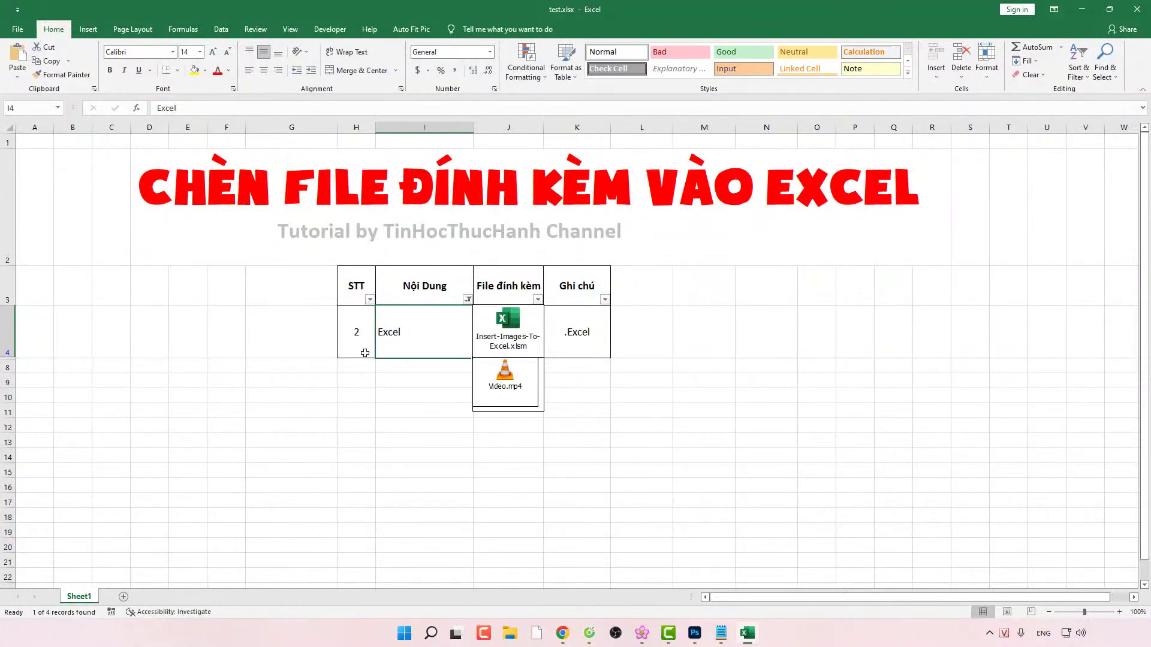
pyautogui.click(467, 299)
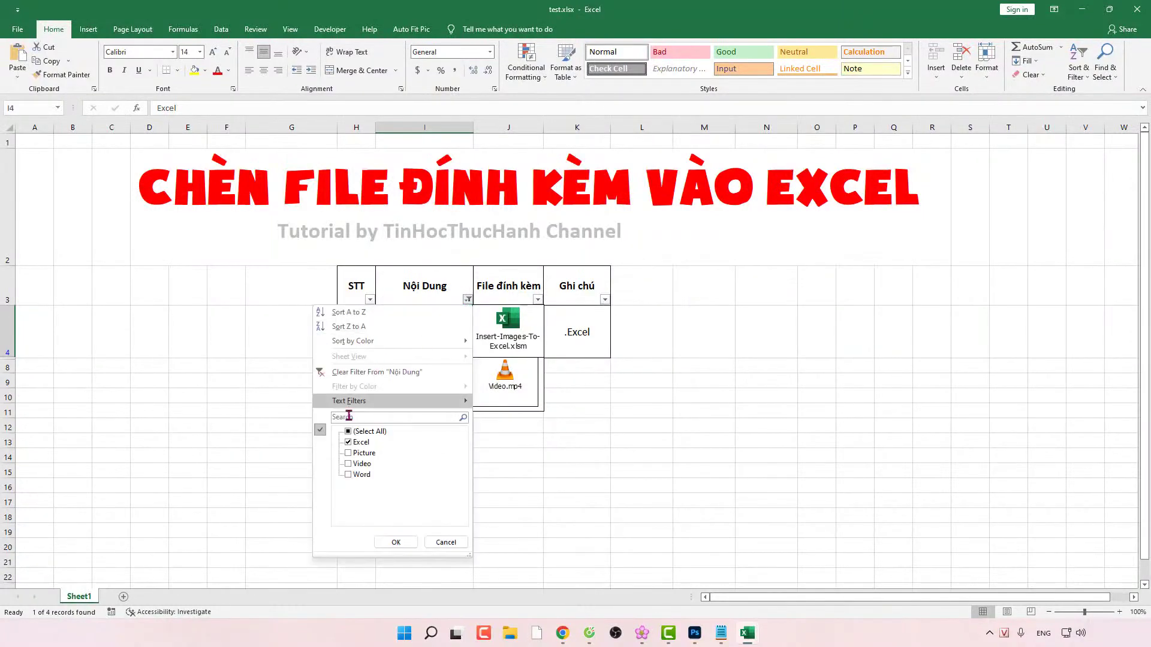
pyautogui.click(358, 431)
pyautogui.click(396, 541)
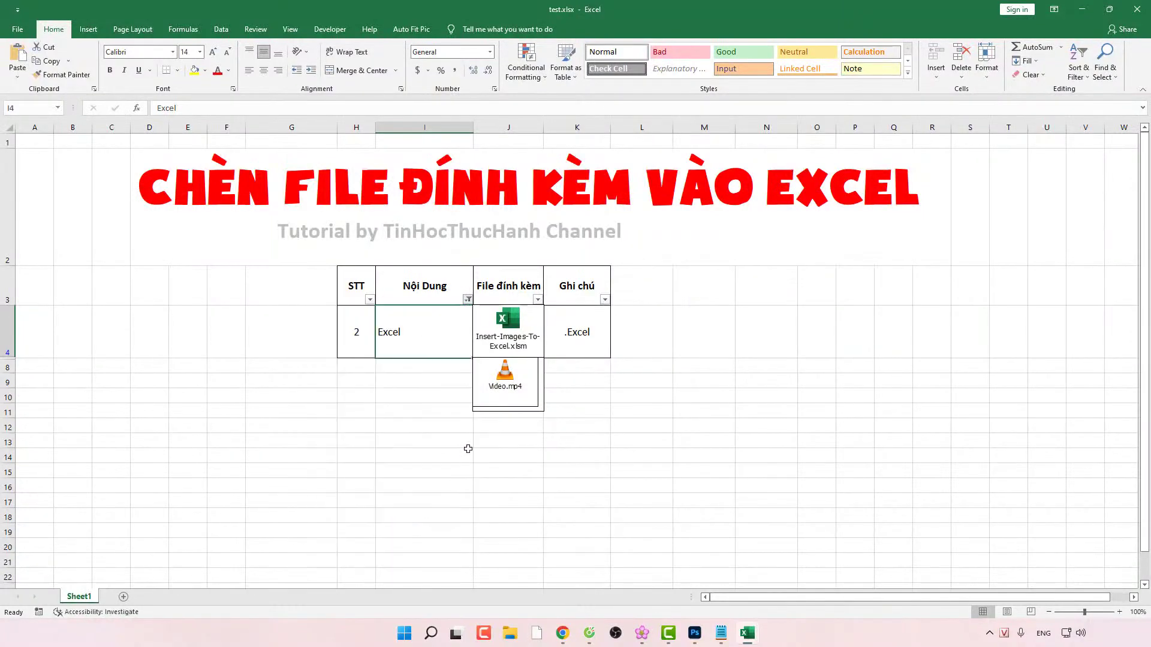
pyautogui.click(497, 335)
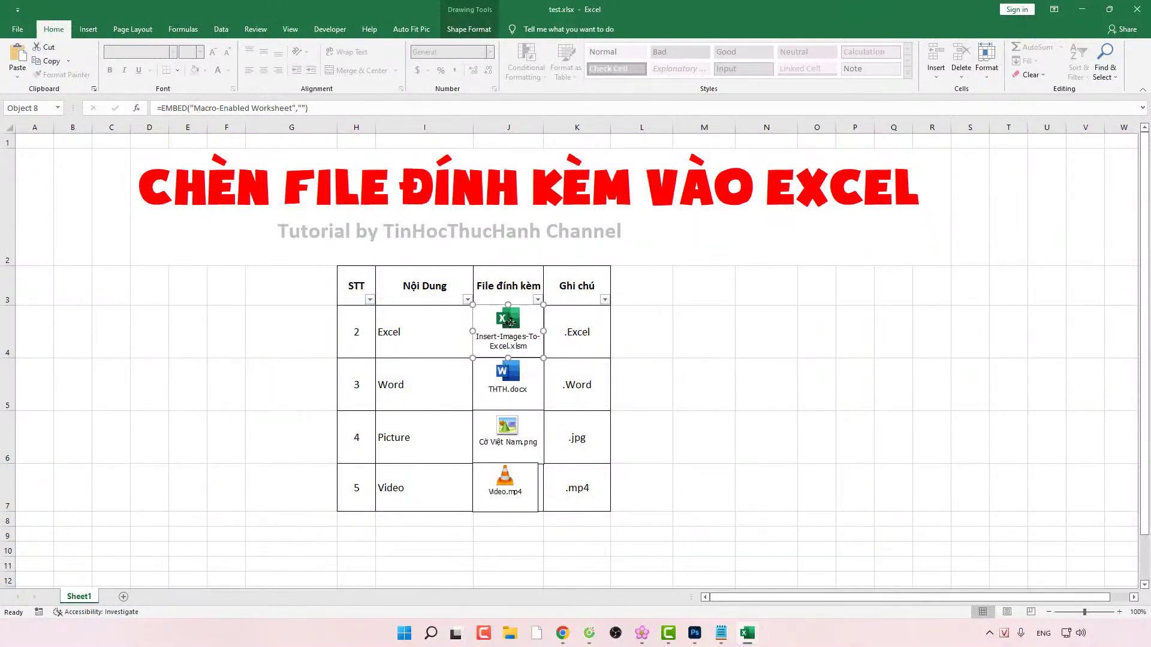
# Step: Set the xlsm attachment icon to 'Move and size with cells' in Format Object properties
pyautogui.moveTo(498, 330); pyautogui.dragTo(511, 322)
pyautogui.press('Escape')
pyautogui.rightClick(503, 317)
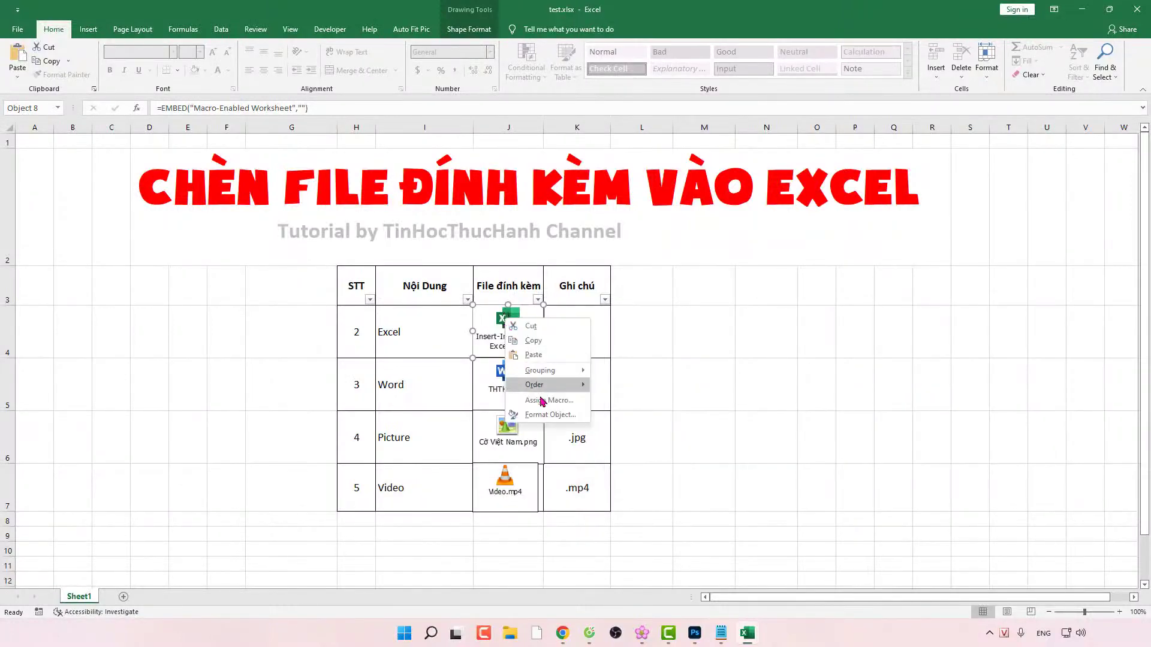
pyautogui.click(547, 415)
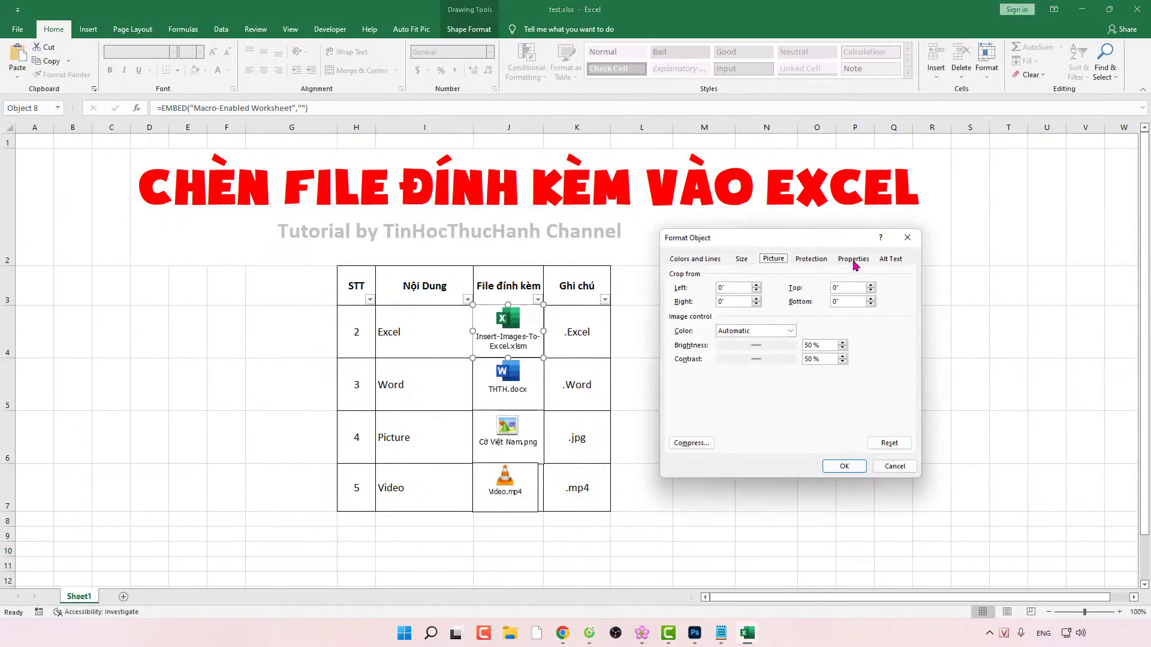
pyautogui.click(853, 259)
pyautogui.click(677, 287)
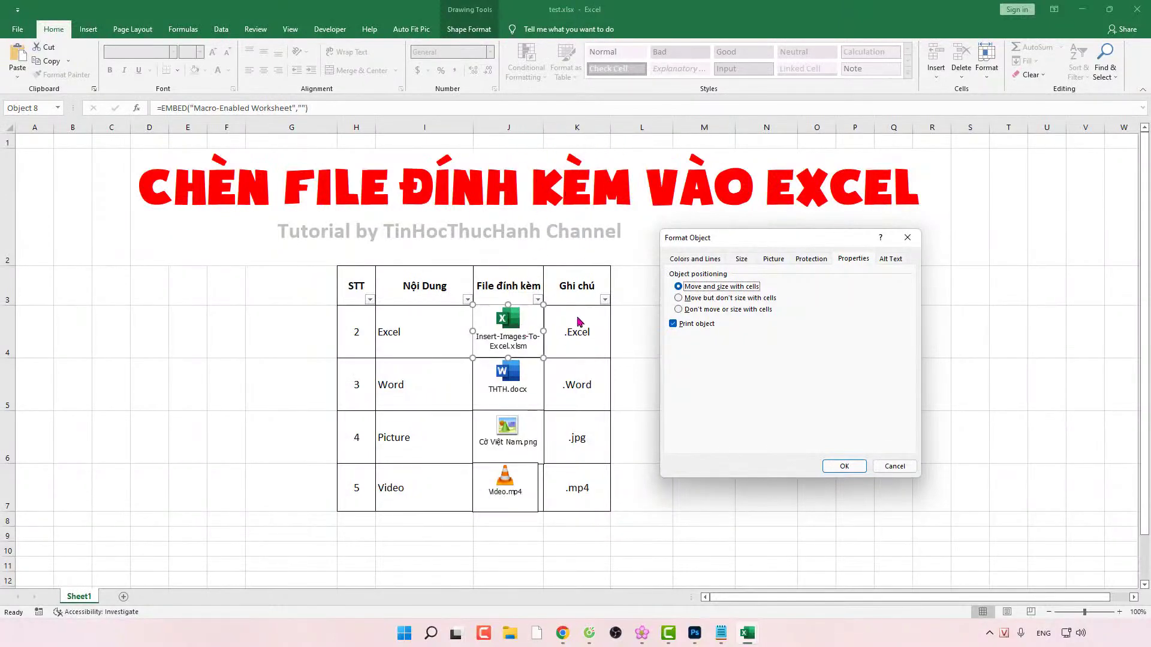
pyautogui.click(836, 467)
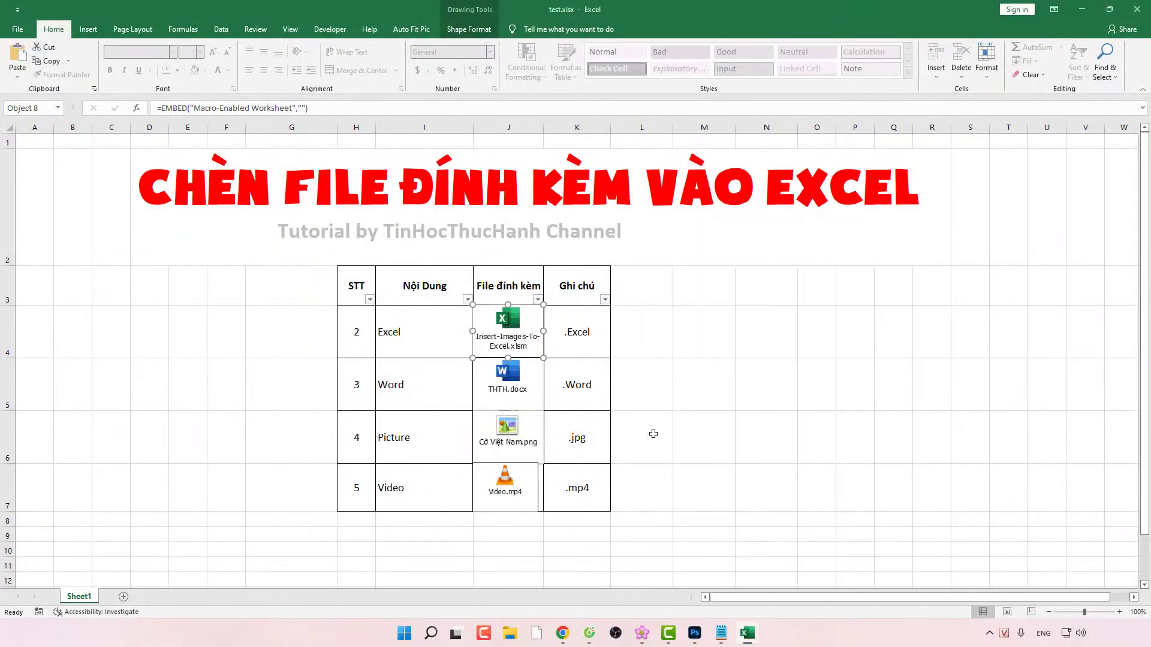
# Step: Set the THTH.docx icon to 'Move and size with cells'
pyautogui.click(518, 391)
pyautogui.rightClick(517, 392)
pyautogui.click(592, 497)
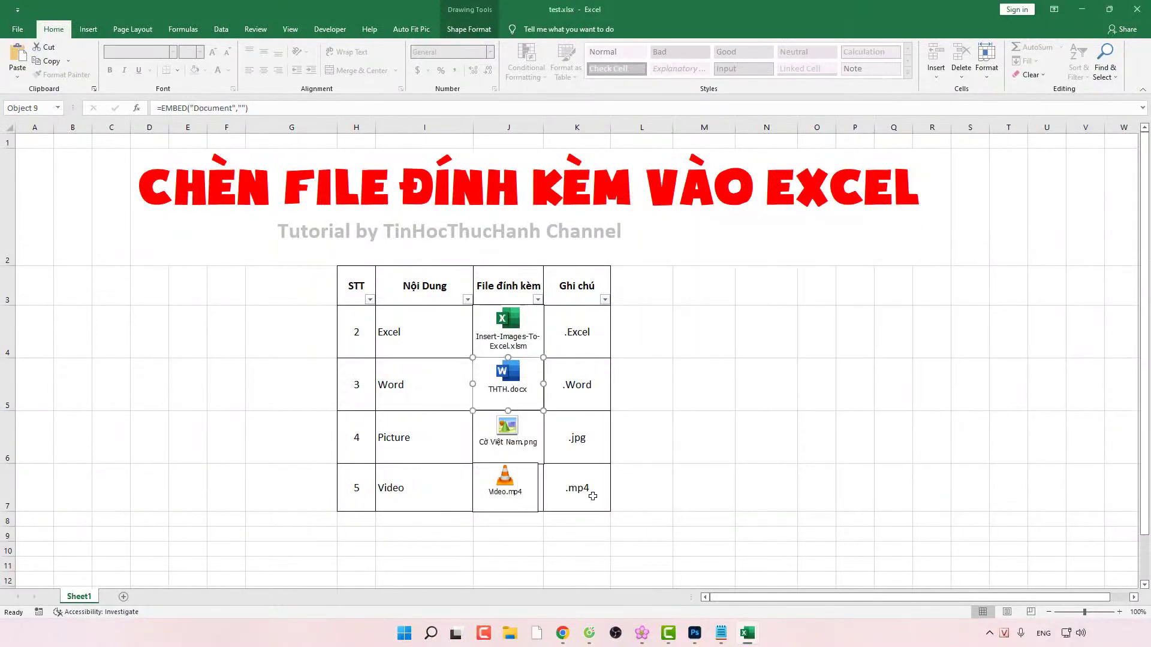
pyautogui.click(852, 262)
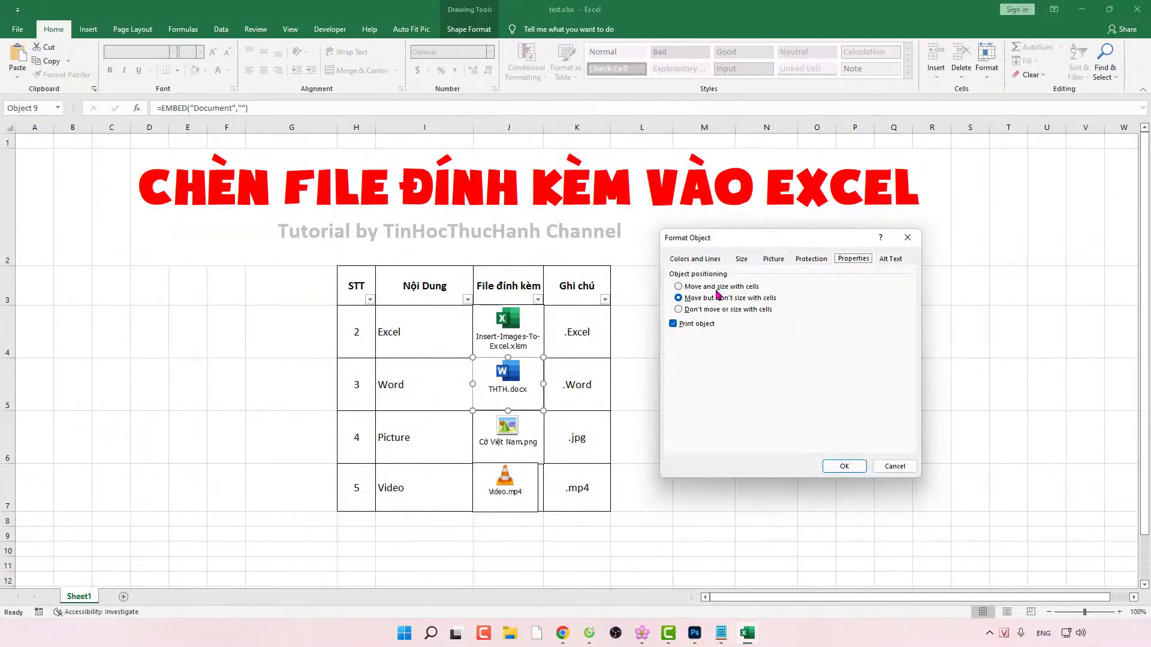
pyautogui.click(717, 290)
pyautogui.click(842, 468)
# Step: Set the Cờ Việt Nam.png picture icon to 'Move and size with cells'
pyautogui.click(510, 444)
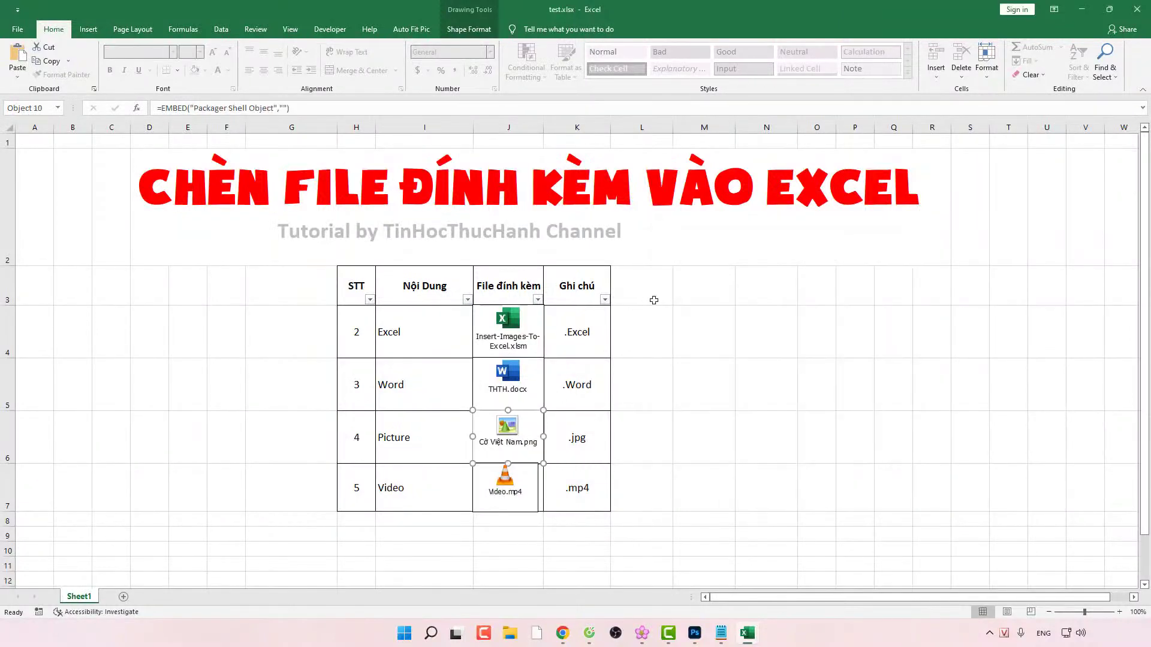
pyautogui.rightClick(510, 428)
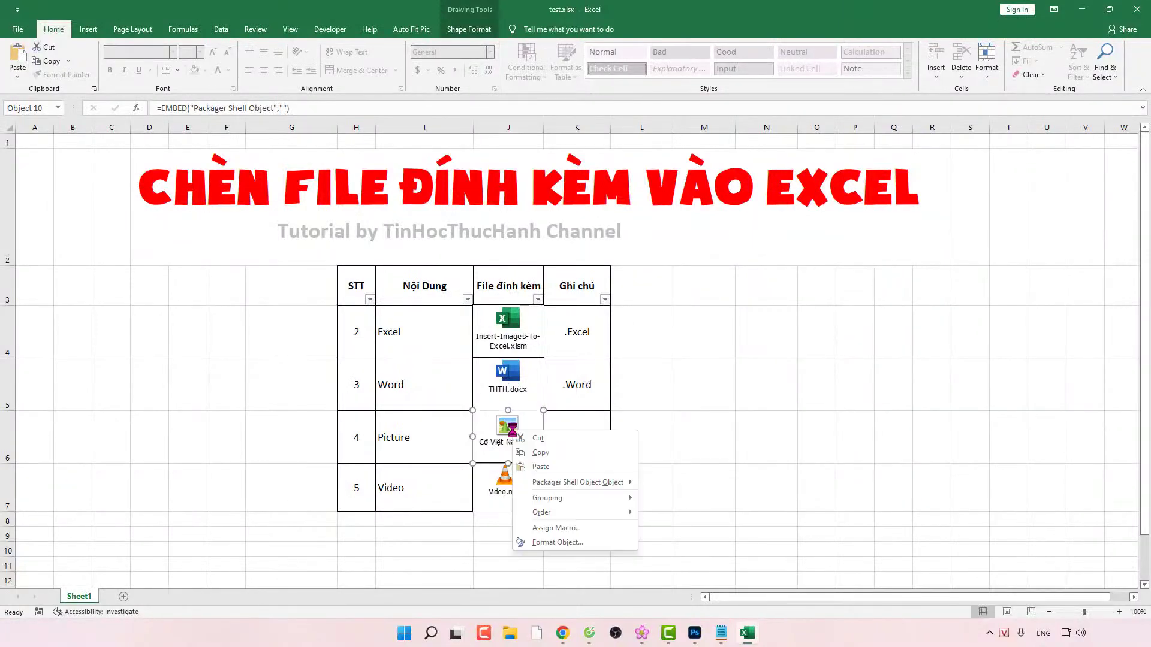
pyautogui.click(555, 543)
pyautogui.click(852, 259)
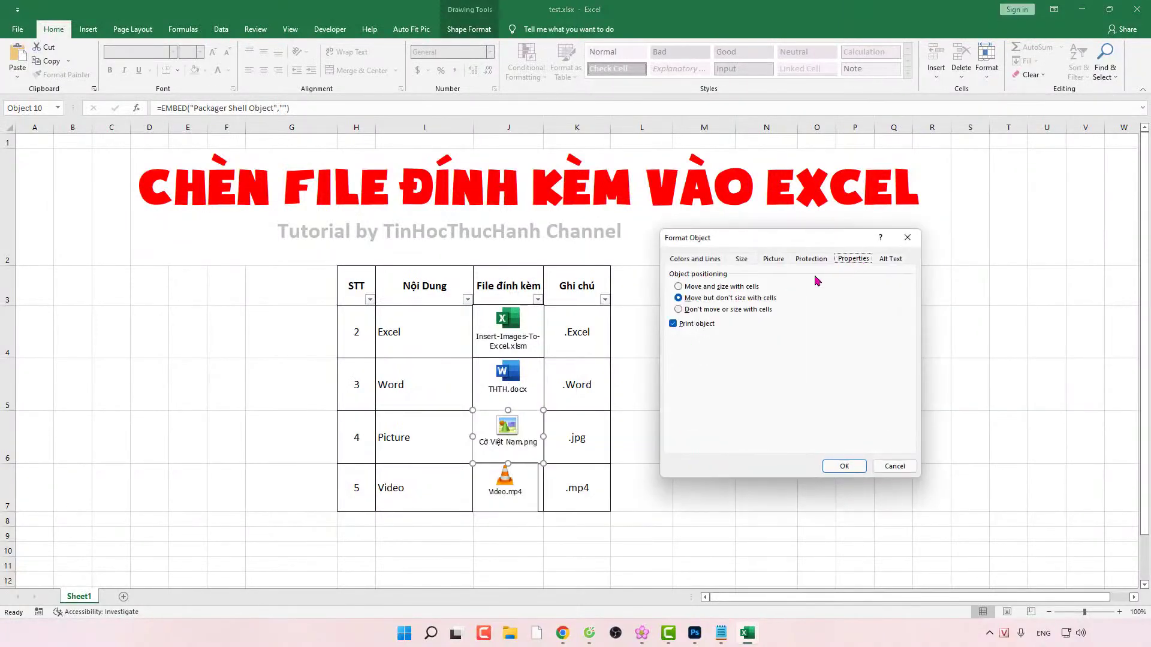
pyautogui.click(719, 287)
pyautogui.click(845, 468)
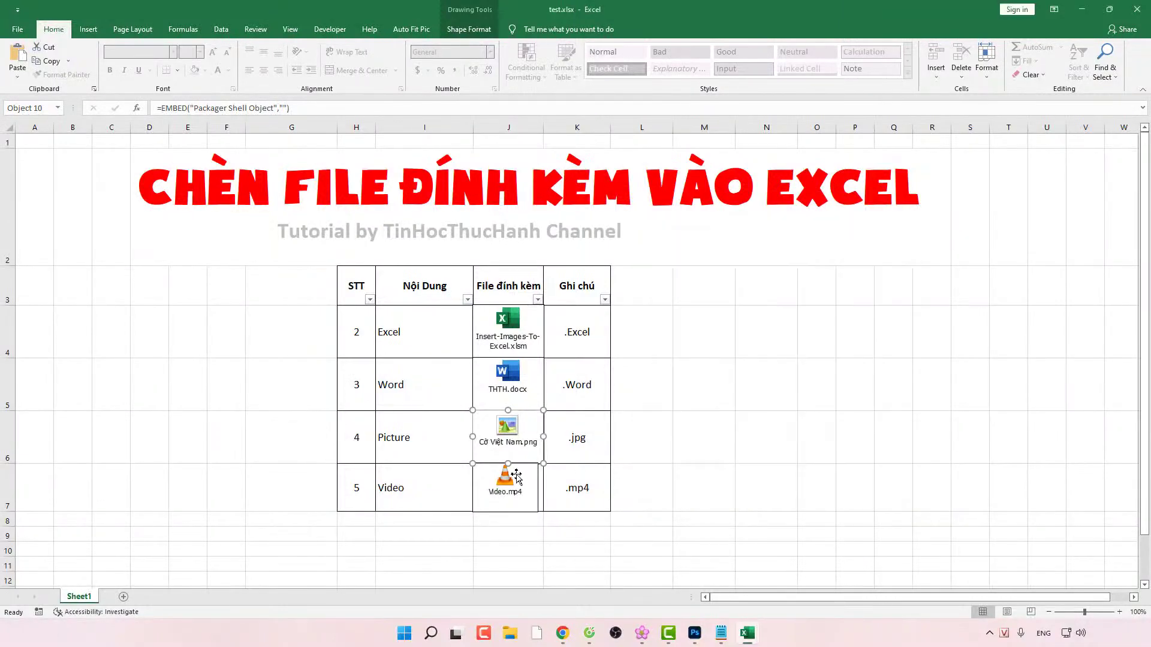
# Step: Set the Video.mp4 attachment icon to 'Move and size with cells'
pyautogui.click(516, 475)
pyautogui.rightClick(511, 477)
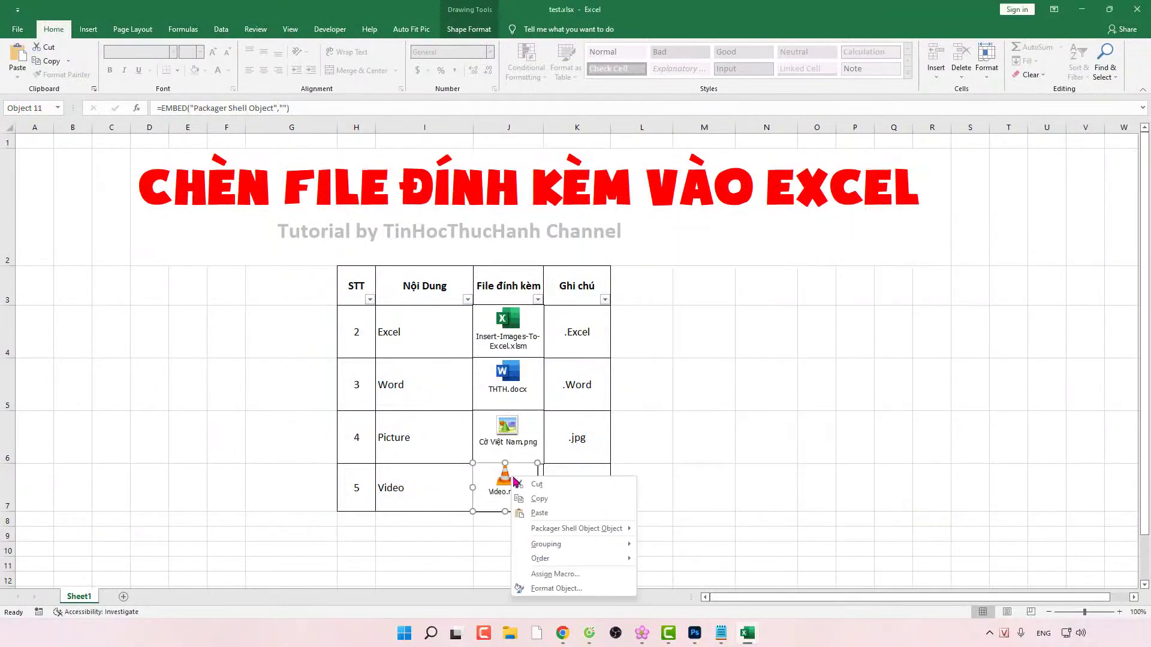
pyautogui.click(556, 588)
pyautogui.click(851, 259)
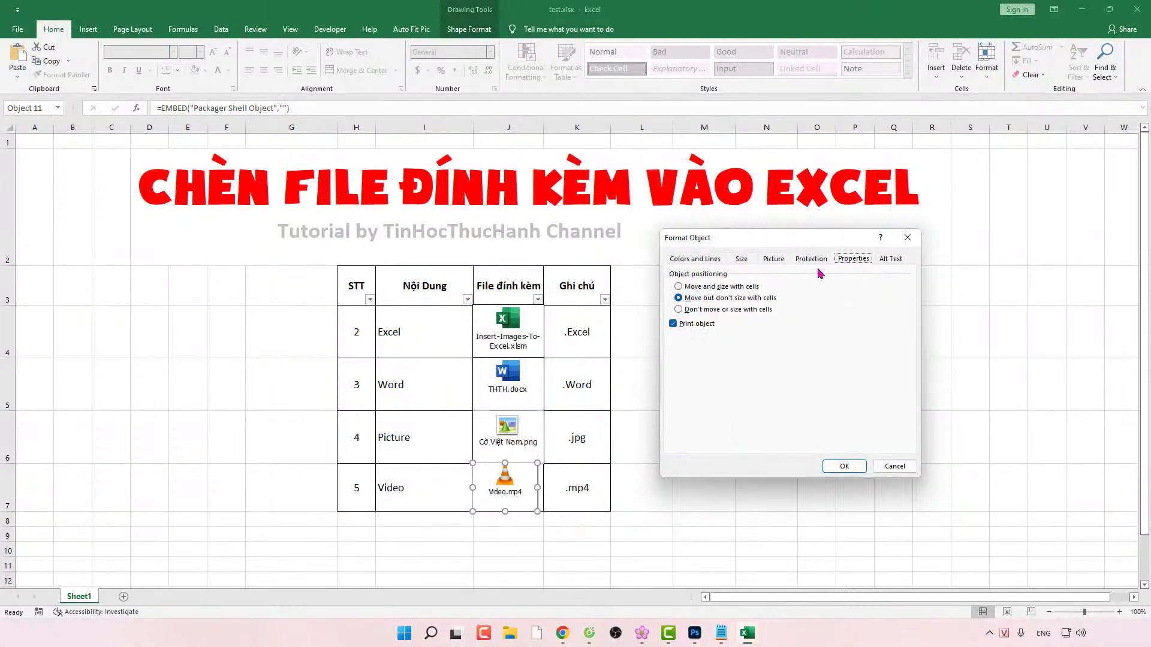
pyautogui.click(695, 288)
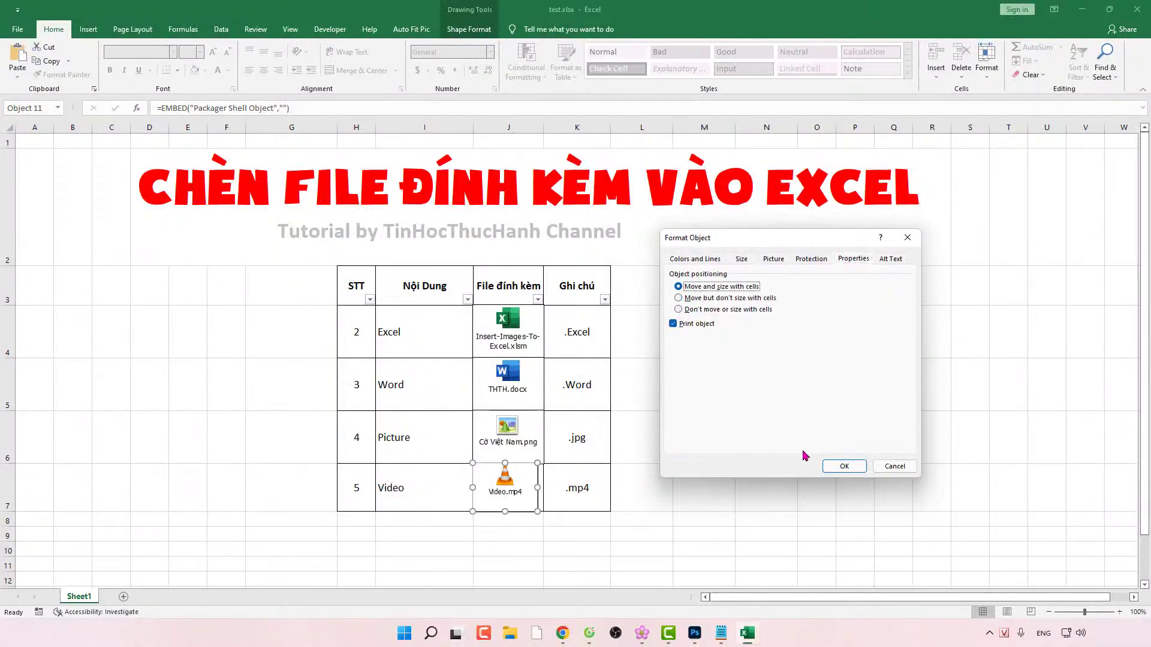
pyautogui.click(839, 468)
# Step: Filter the Nội Dung column to show only the Excel row
pyautogui.click(678, 380)
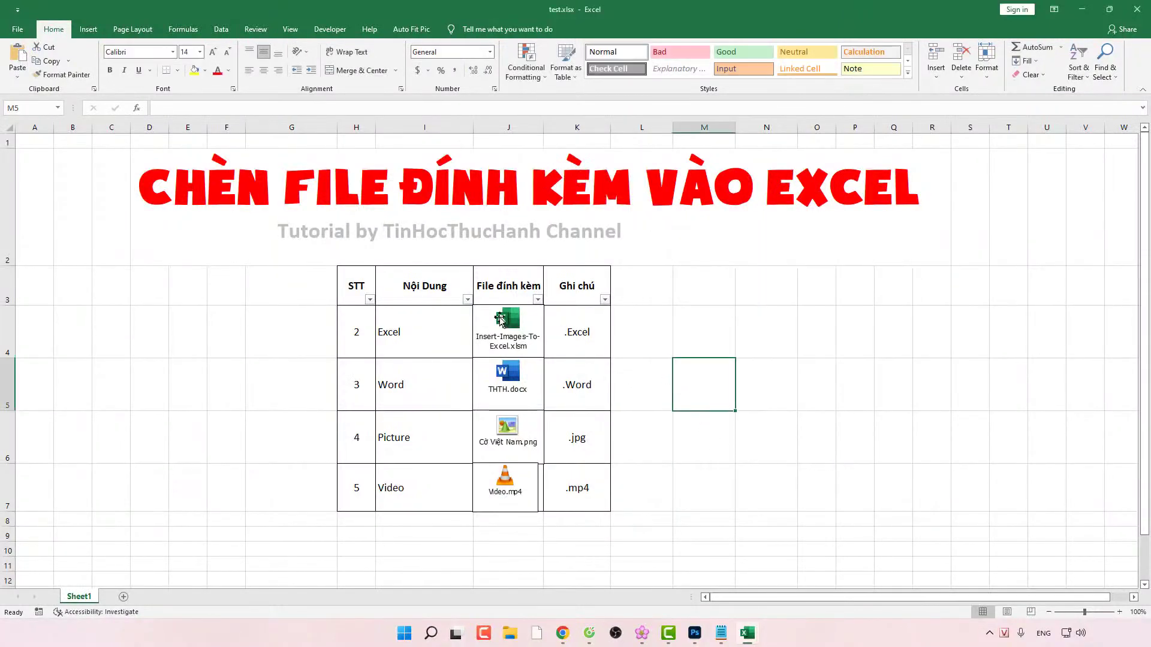
pyautogui.click(467, 299)
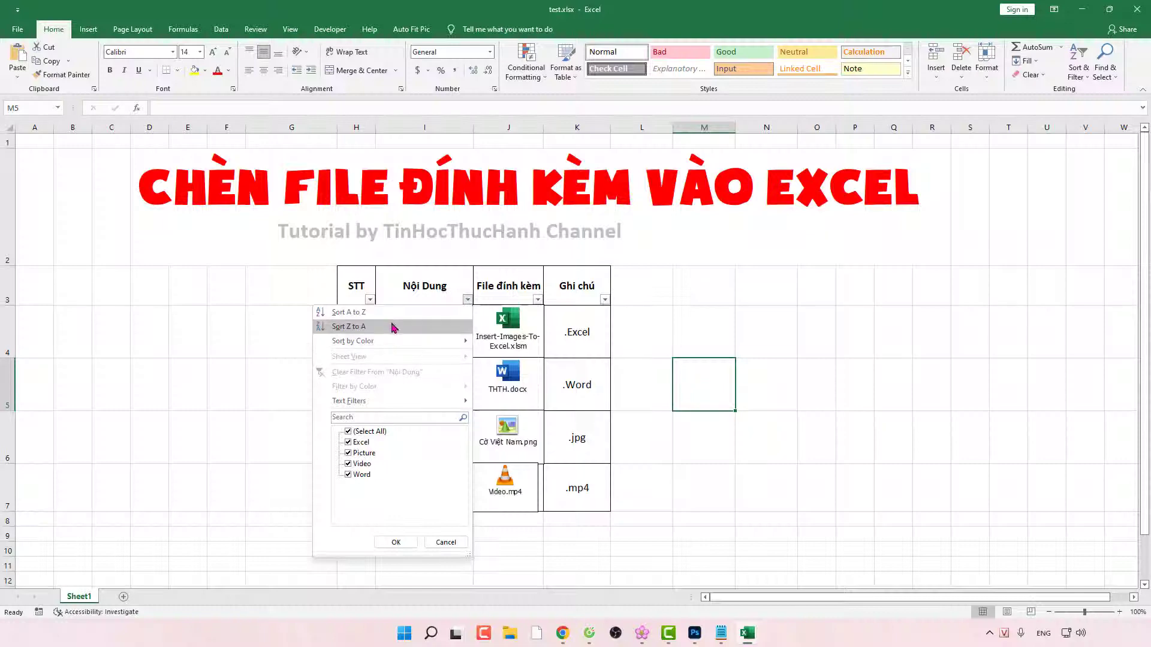
pyautogui.click(360, 432)
pyautogui.click(360, 442)
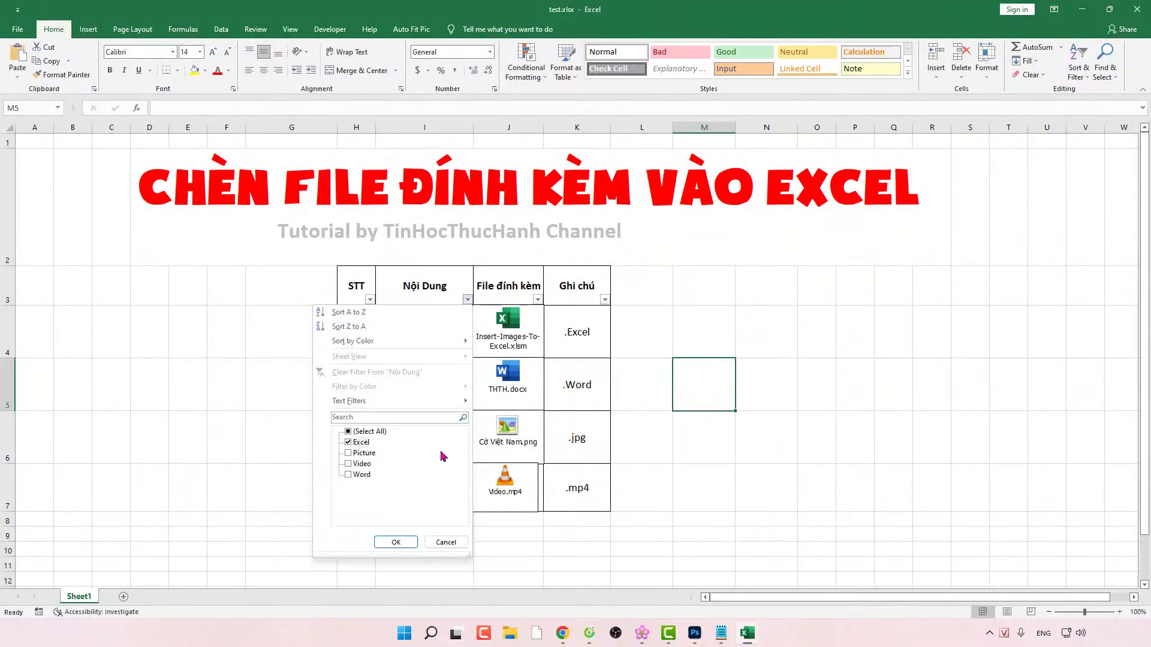
pyautogui.click(398, 542)
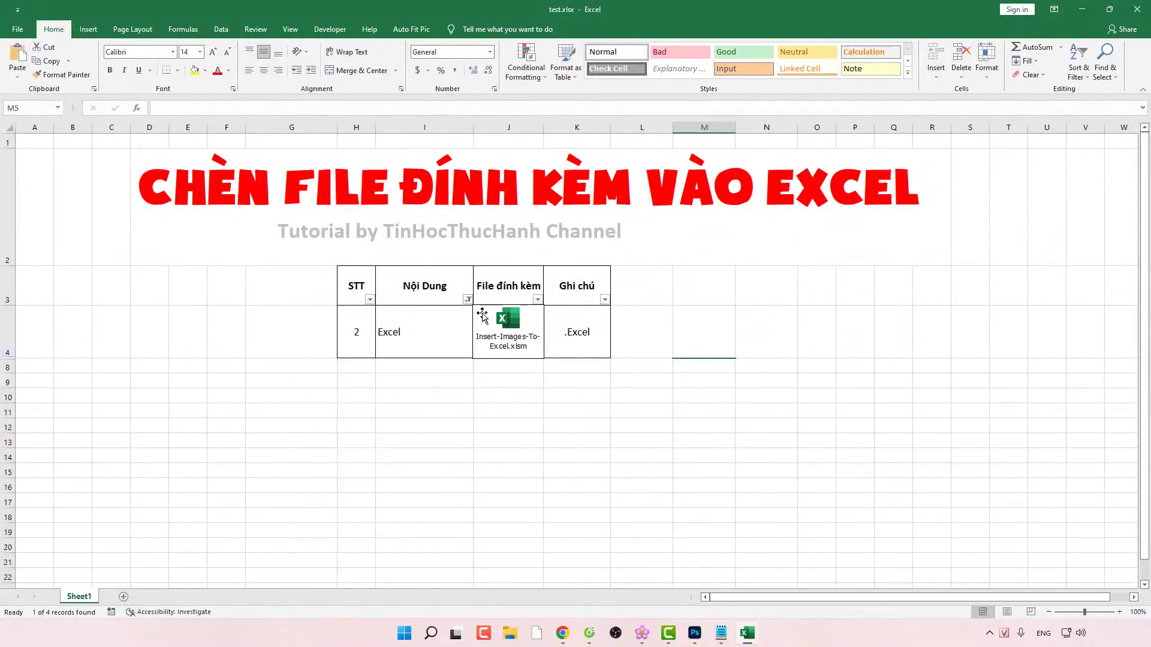
# Step: Change the Nội Dung filter to show only the Picture row, then zoom in
pyautogui.click(467, 299)
pyautogui.click(368, 453)
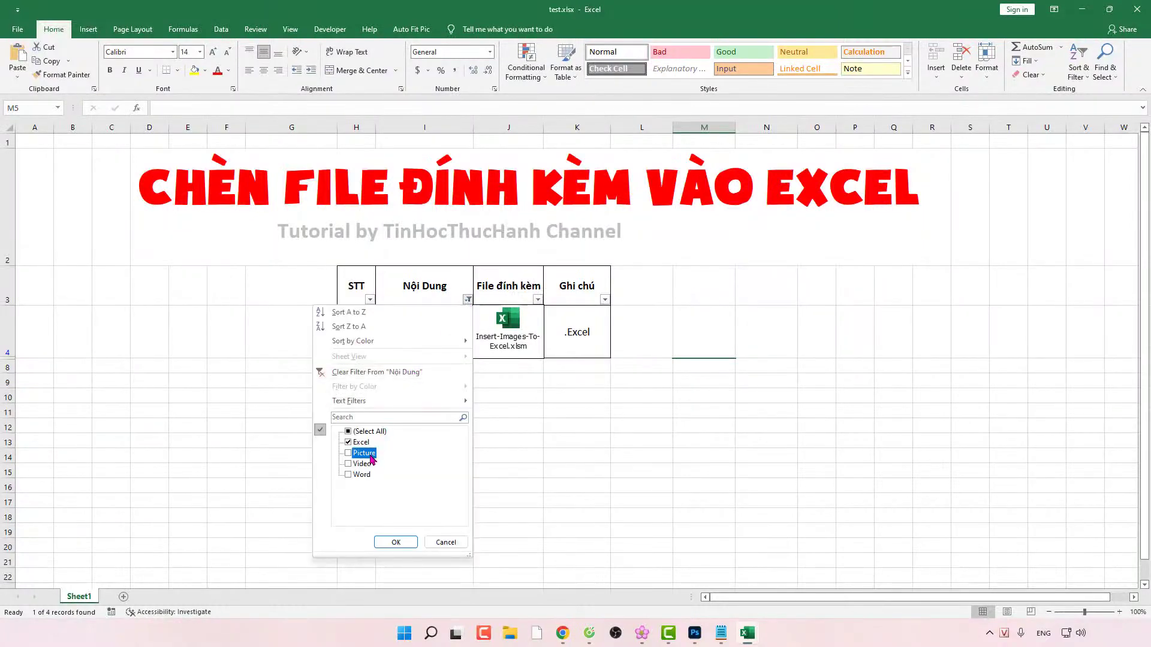
pyautogui.click(393, 541)
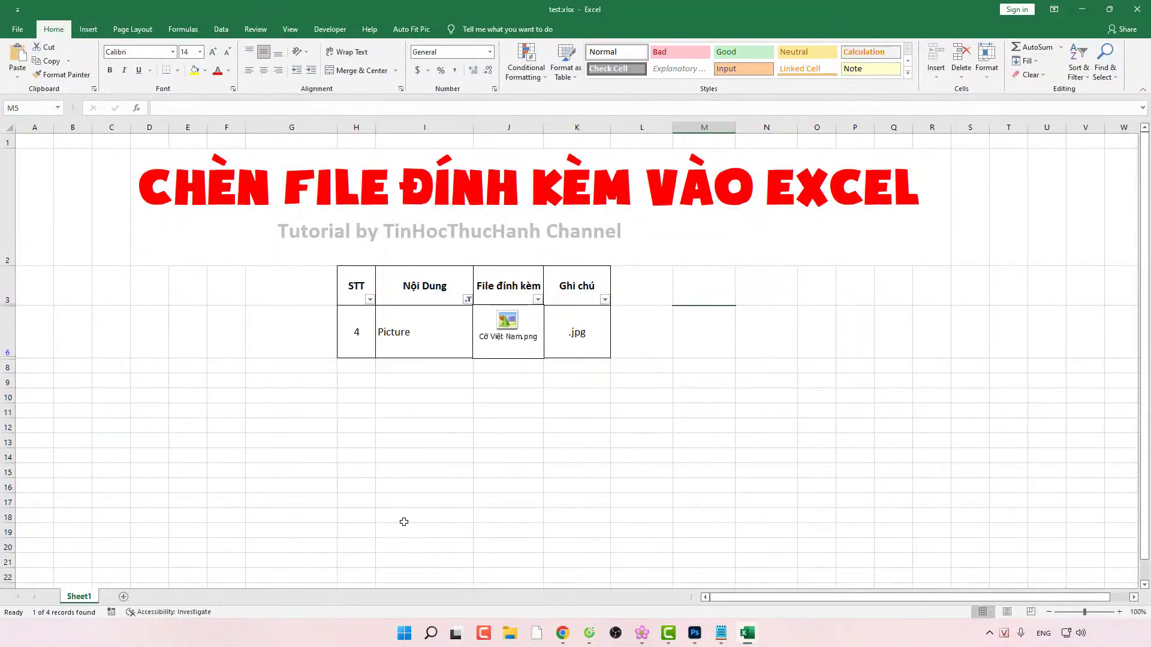
pyautogui.click(1119, 612)
pyautogui.click(1119, 612)
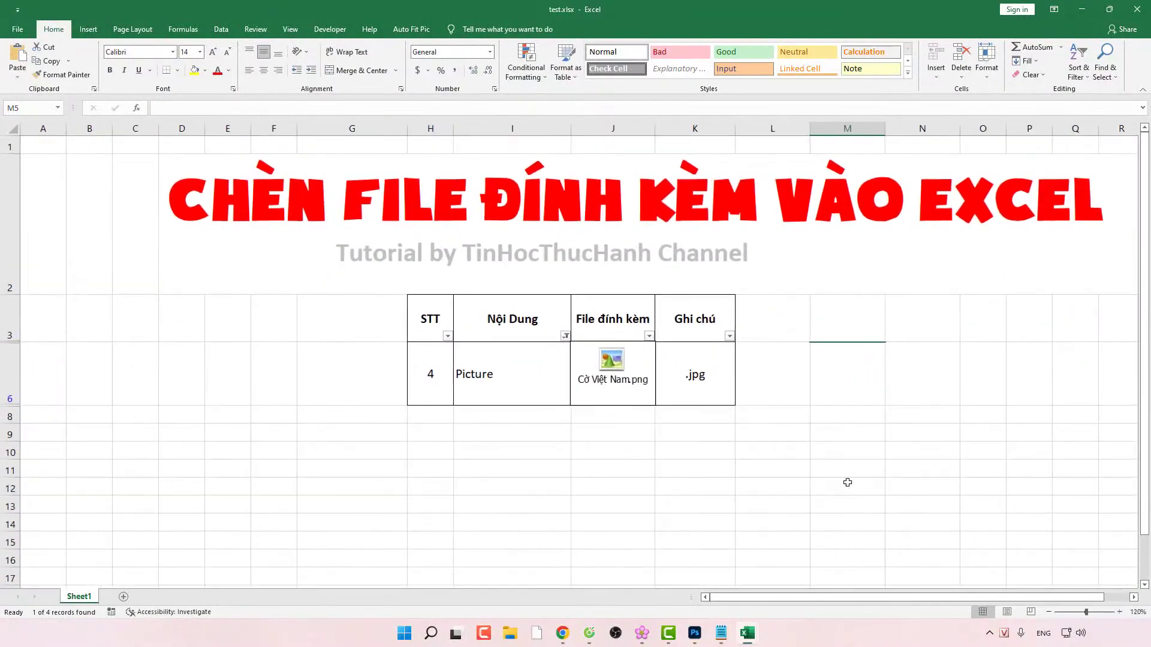
# Step: Switch the Nội Dung filter from Picture to Video only
pyautogui.click(565, 336)
pyautogui.click(460, 489)
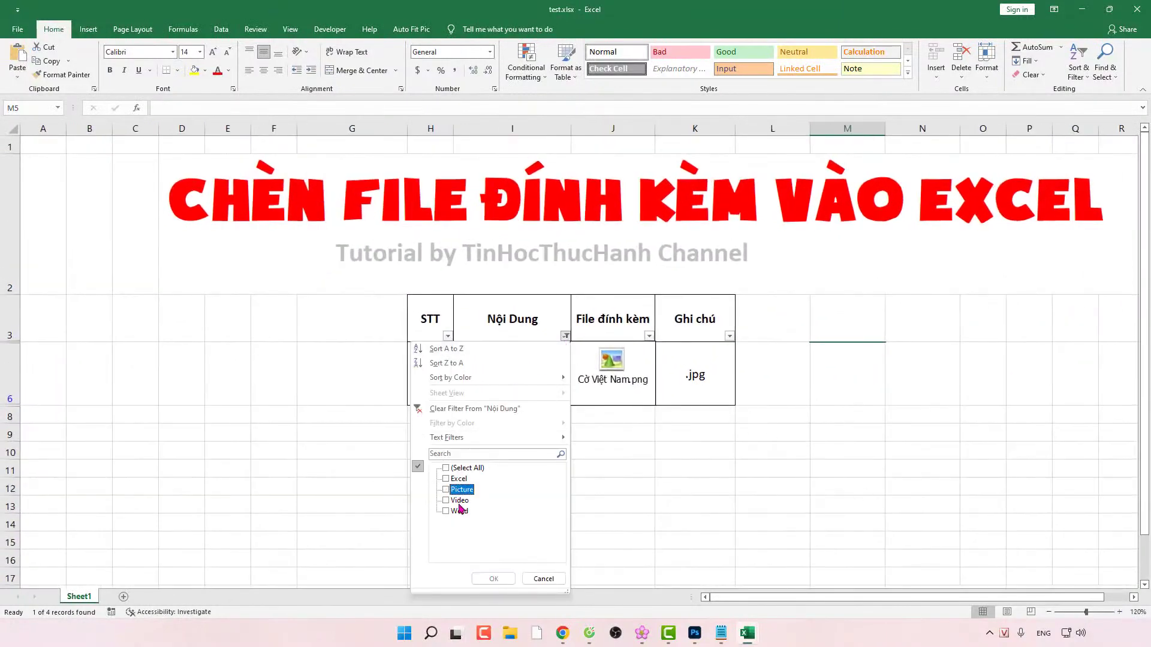
pyautogui.click(459, 500)
pyautogui.click(493, 579)
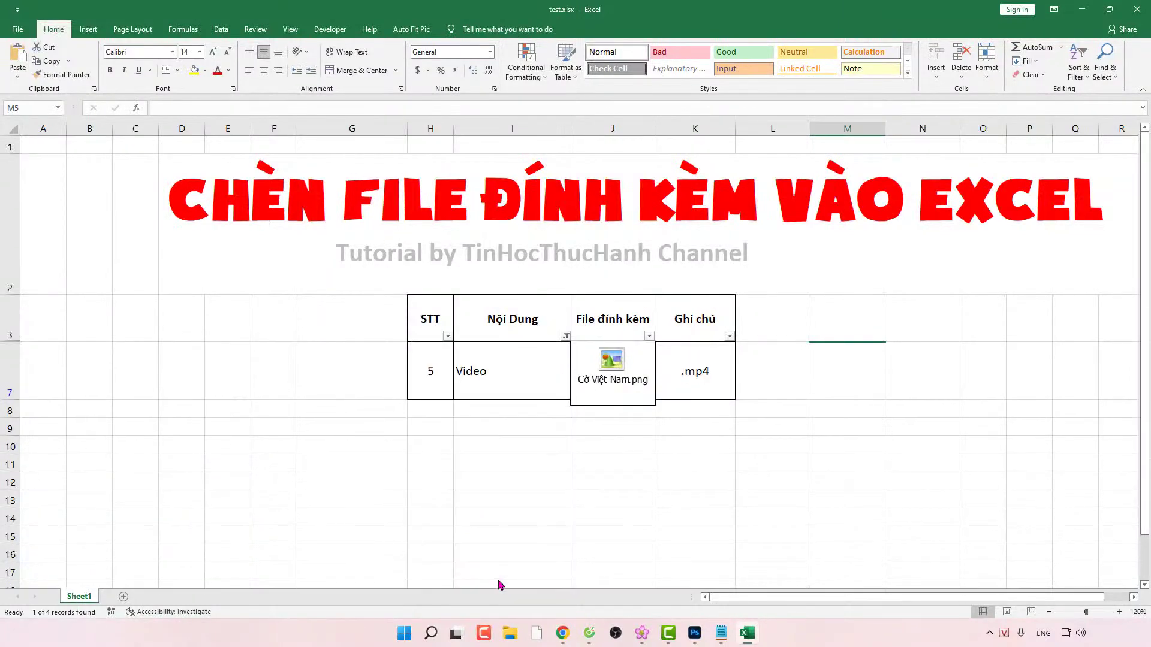
# Step: Add Word to the Nội Dung filter so Word and Video rows show
pyautogui.click(566, 335)
pyautogui.click(459, 511)
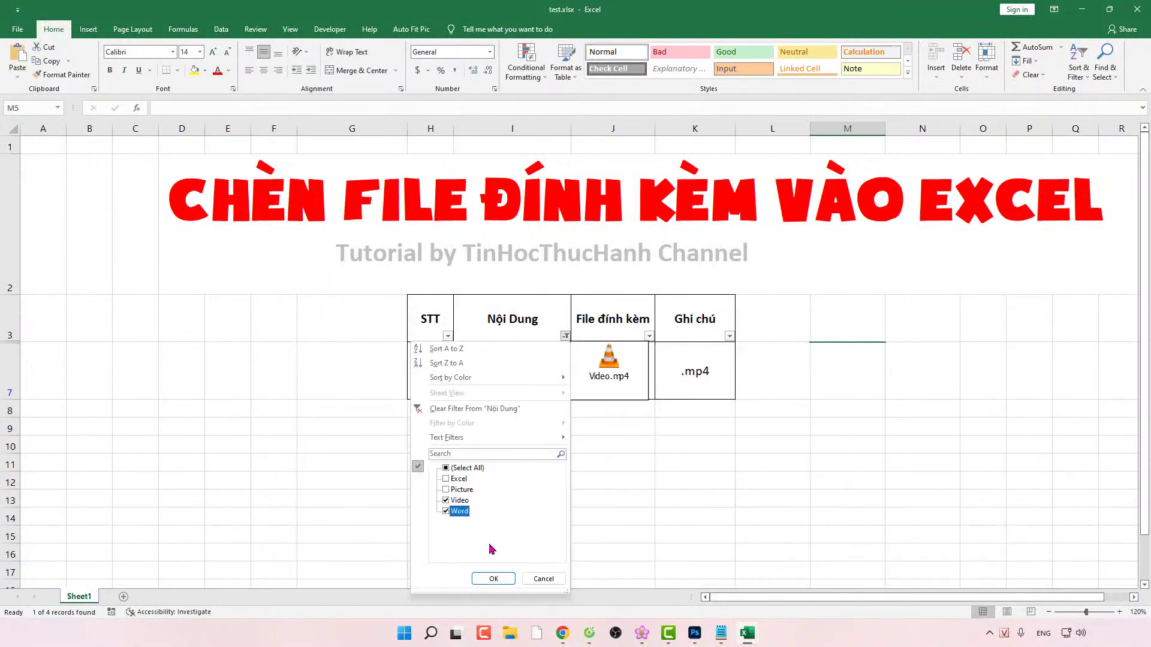
pyautogui.click(493, 579)
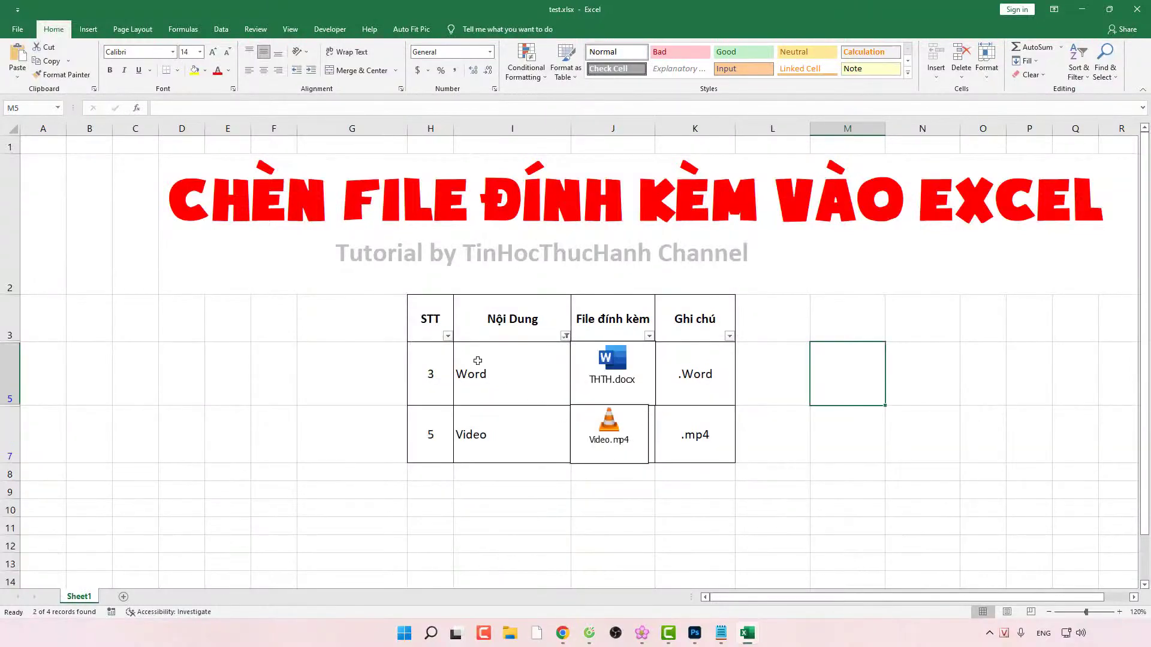
# Step: Select All in the Nội Dung filter to show every row again
pyautogui.click(565, 336)
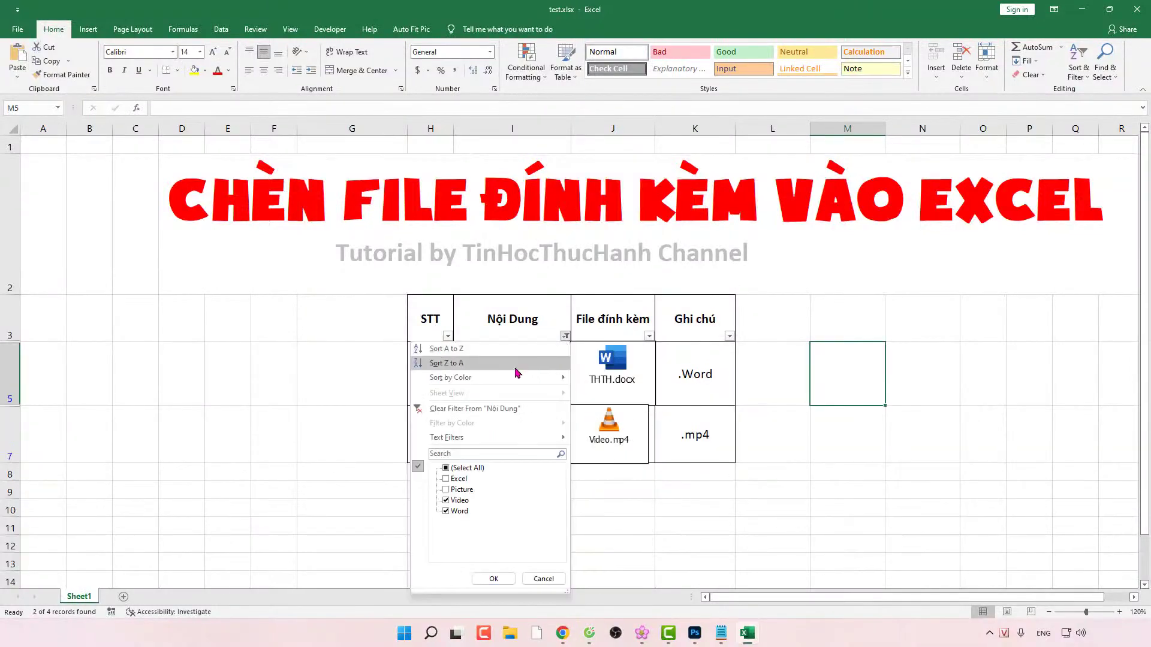
pyautogui.click(467, 468)
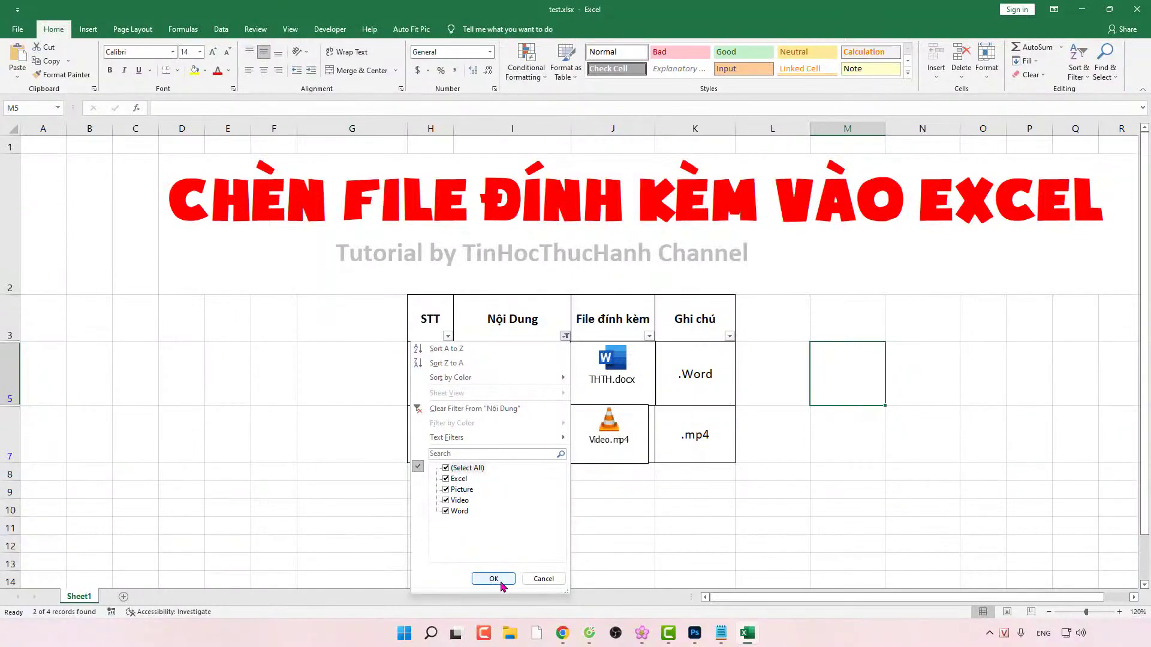
pyautogui.click(501, 579)
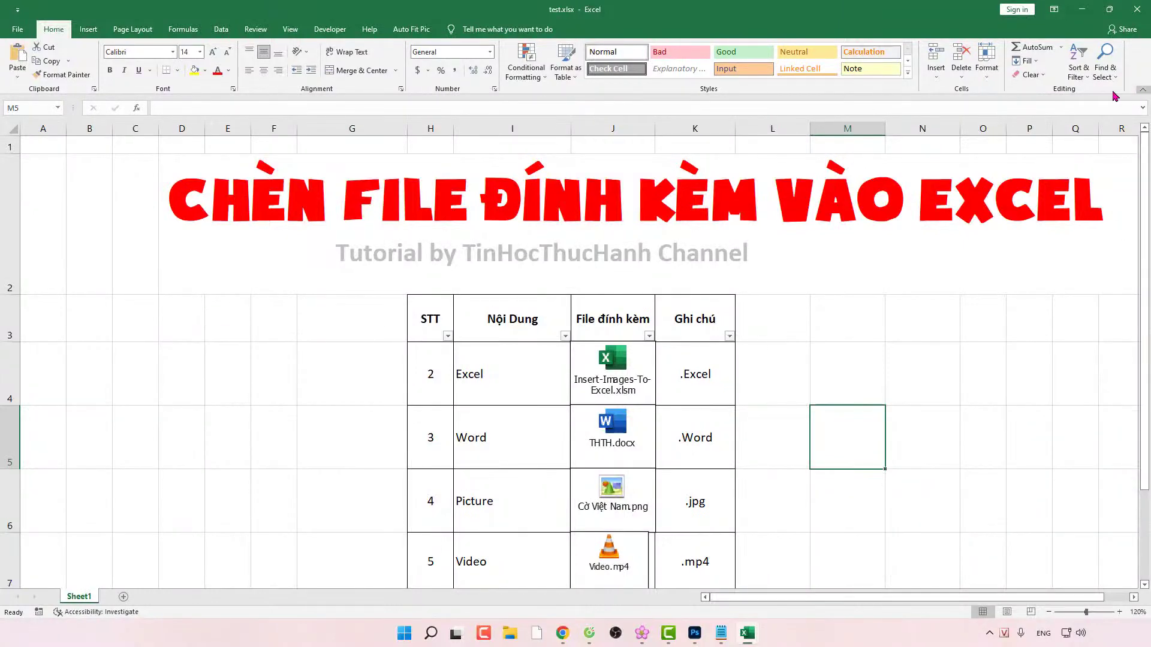
# Step: Collapse the ribbon and zoom in so the four attachment rows fill the window
pyautogui.click(1142, 90)
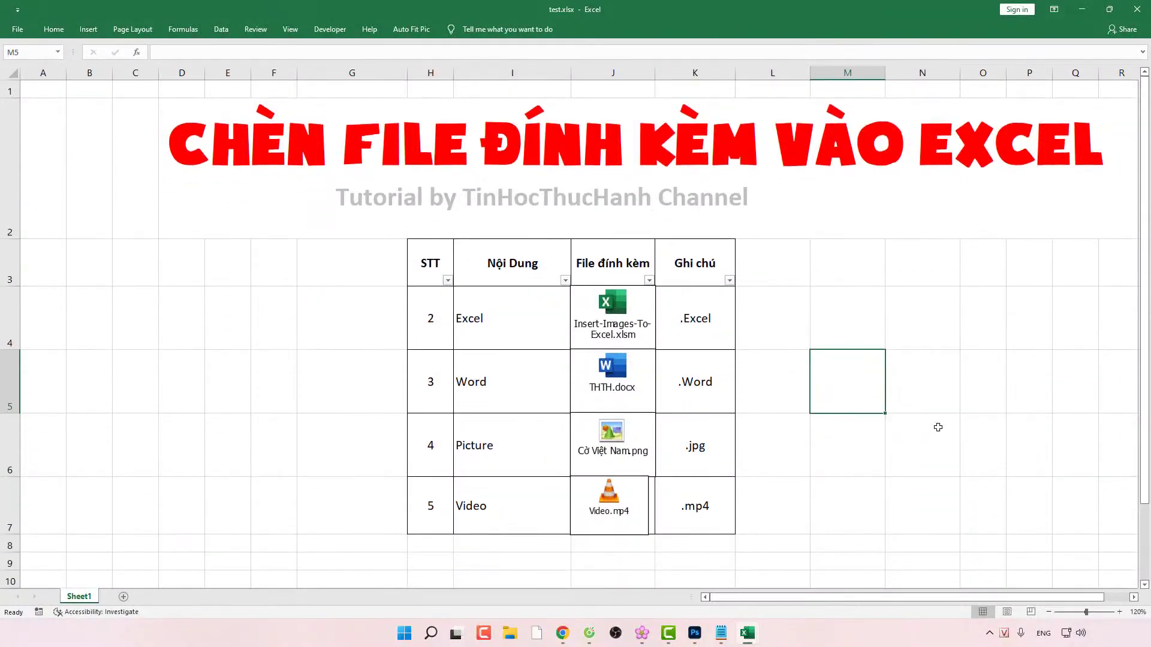
pyautogui.click(1119, 612)
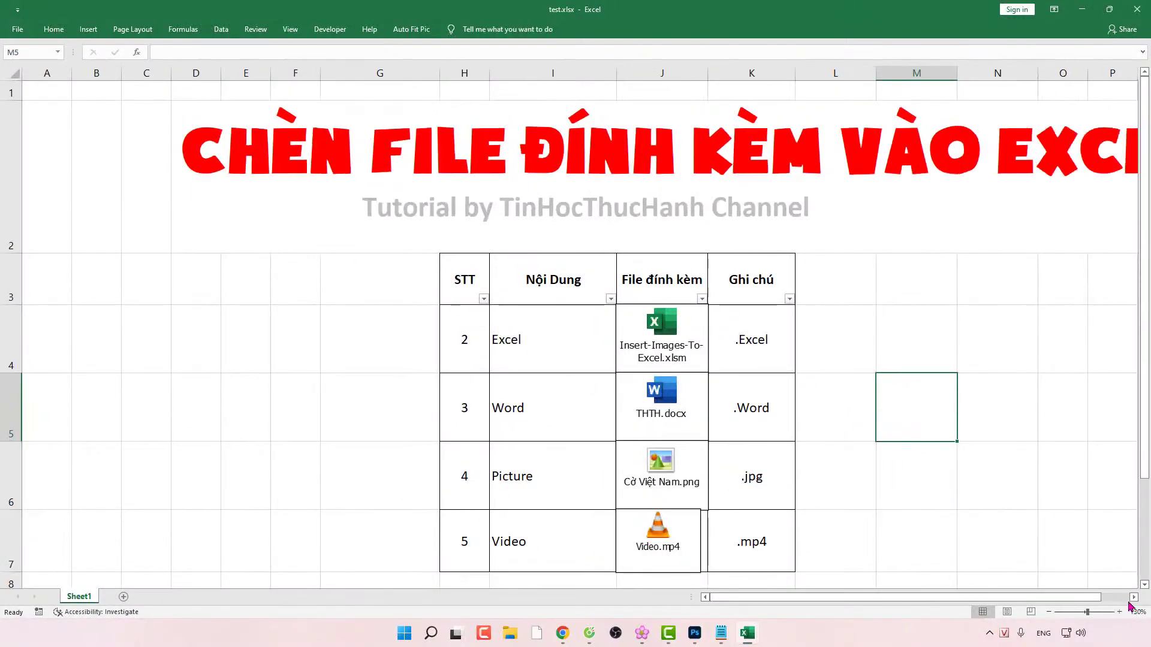
pyautogui.click(1133, 597)
pyautogui.click(1133, 597)
pyautogui.click(1133, 597)
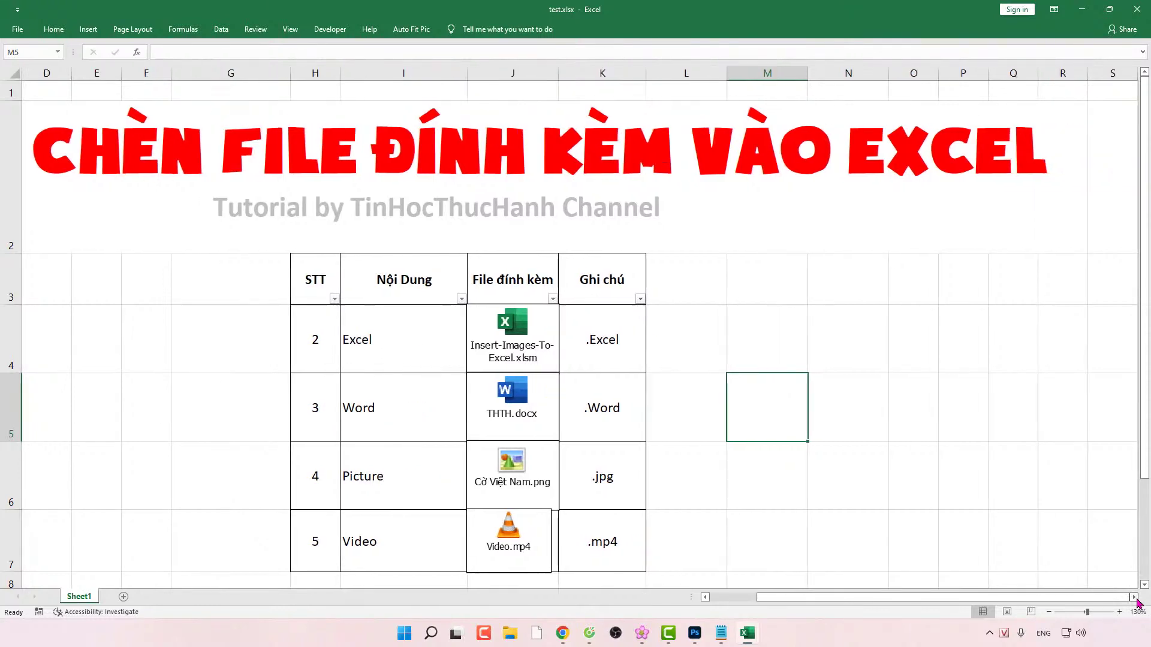
pyautogui.moveTo(953, 603); pyautogui.dragTo(950, 604)
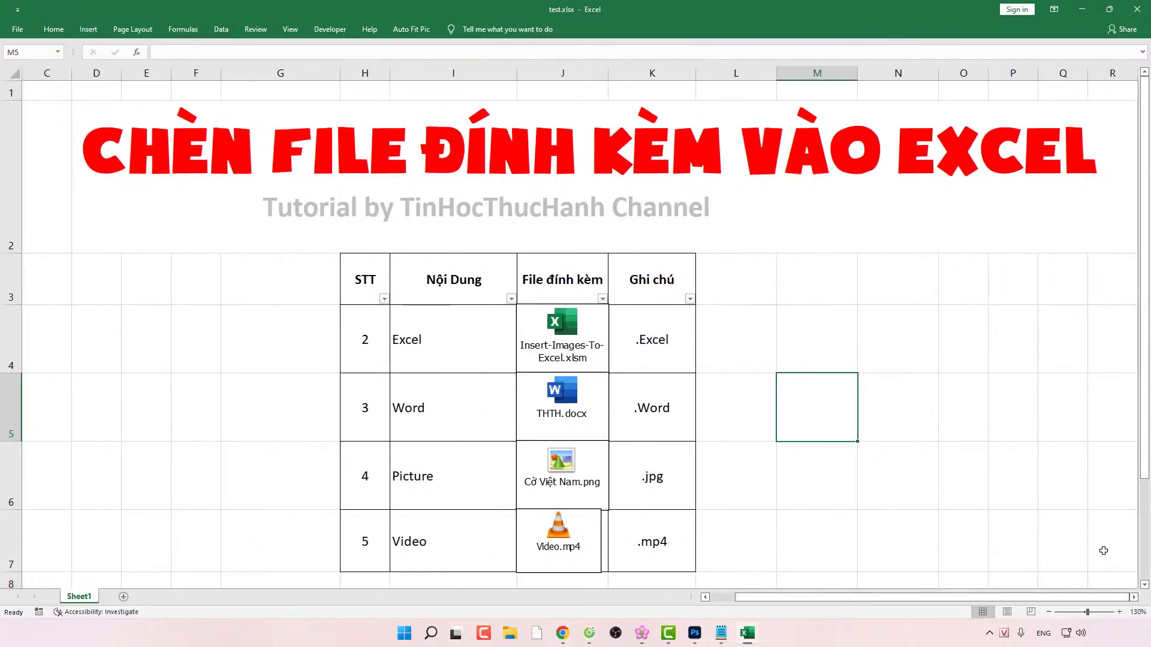
pyautogui.click(1103, 550)
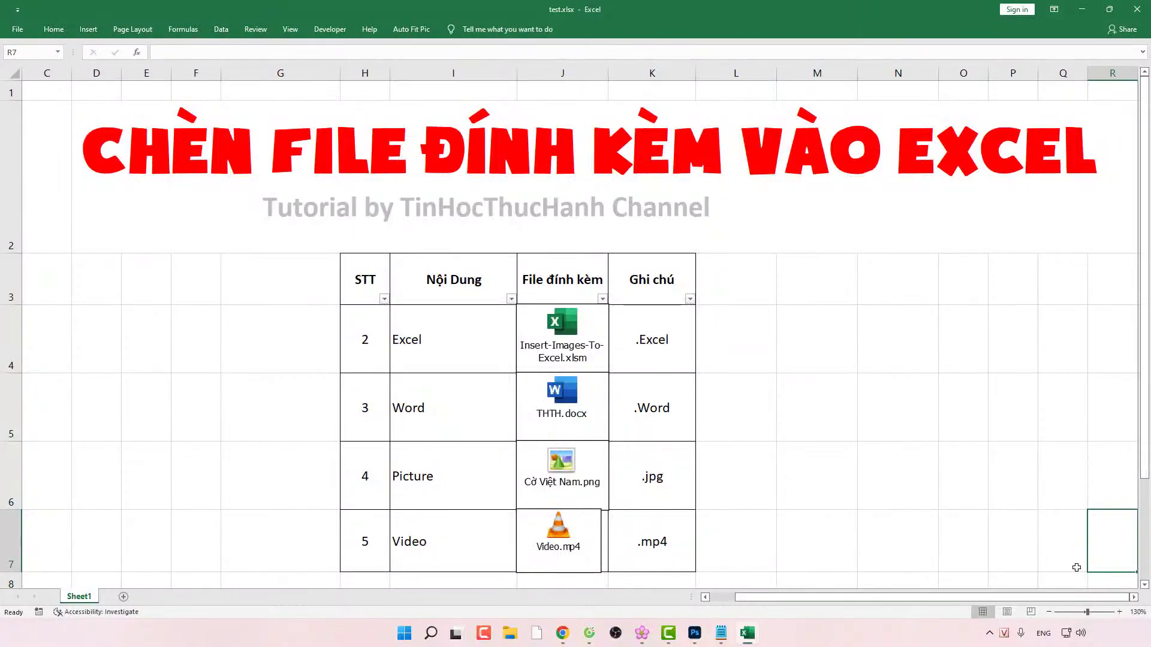
pyautogui.scroll(-3, 1067, 568)
pyautogui.click(1054, 569)
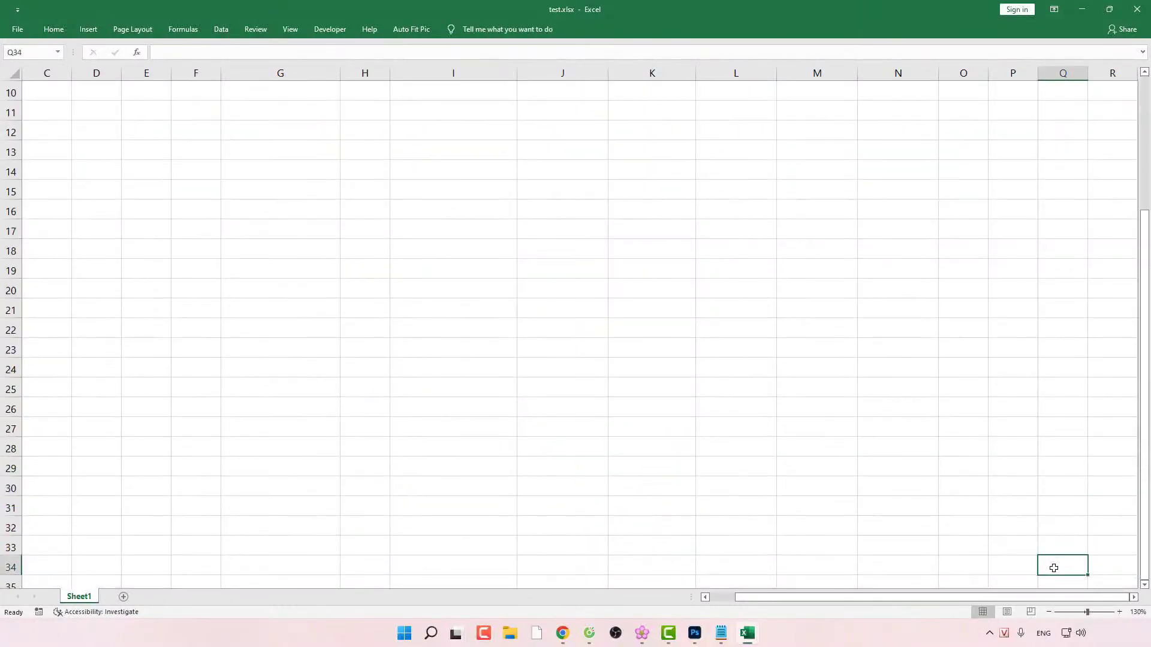
pyautogui.scroll(2, 1054, 567)
pyautogui.scroll(1, 1060, 568)
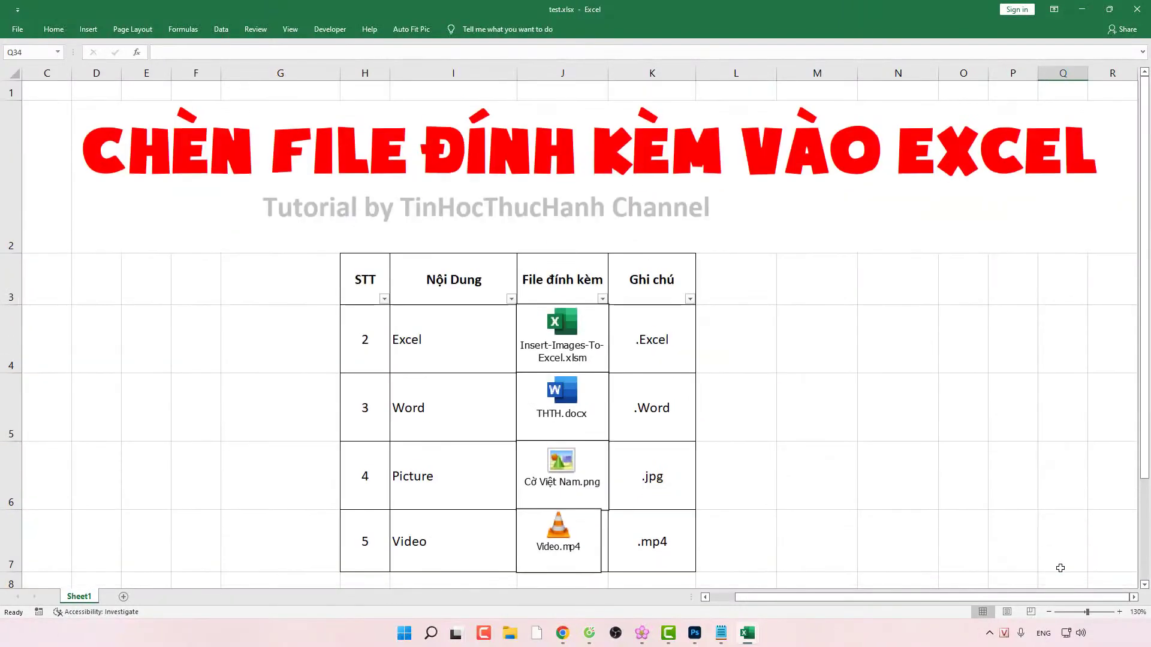